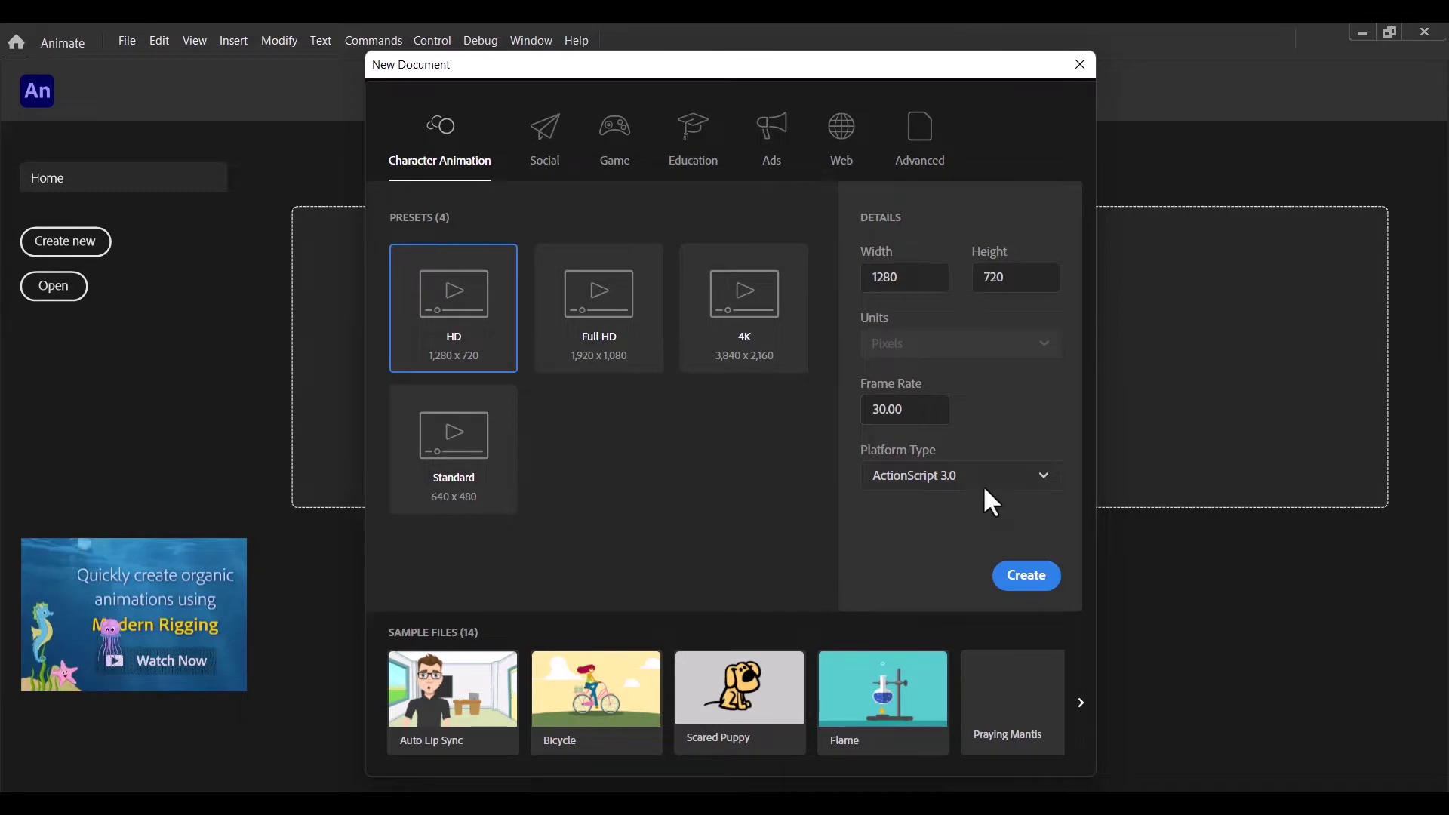
- Create a new Character Animation HD document at 1280 × 720 and 30 fps
left_click(1025, 589)
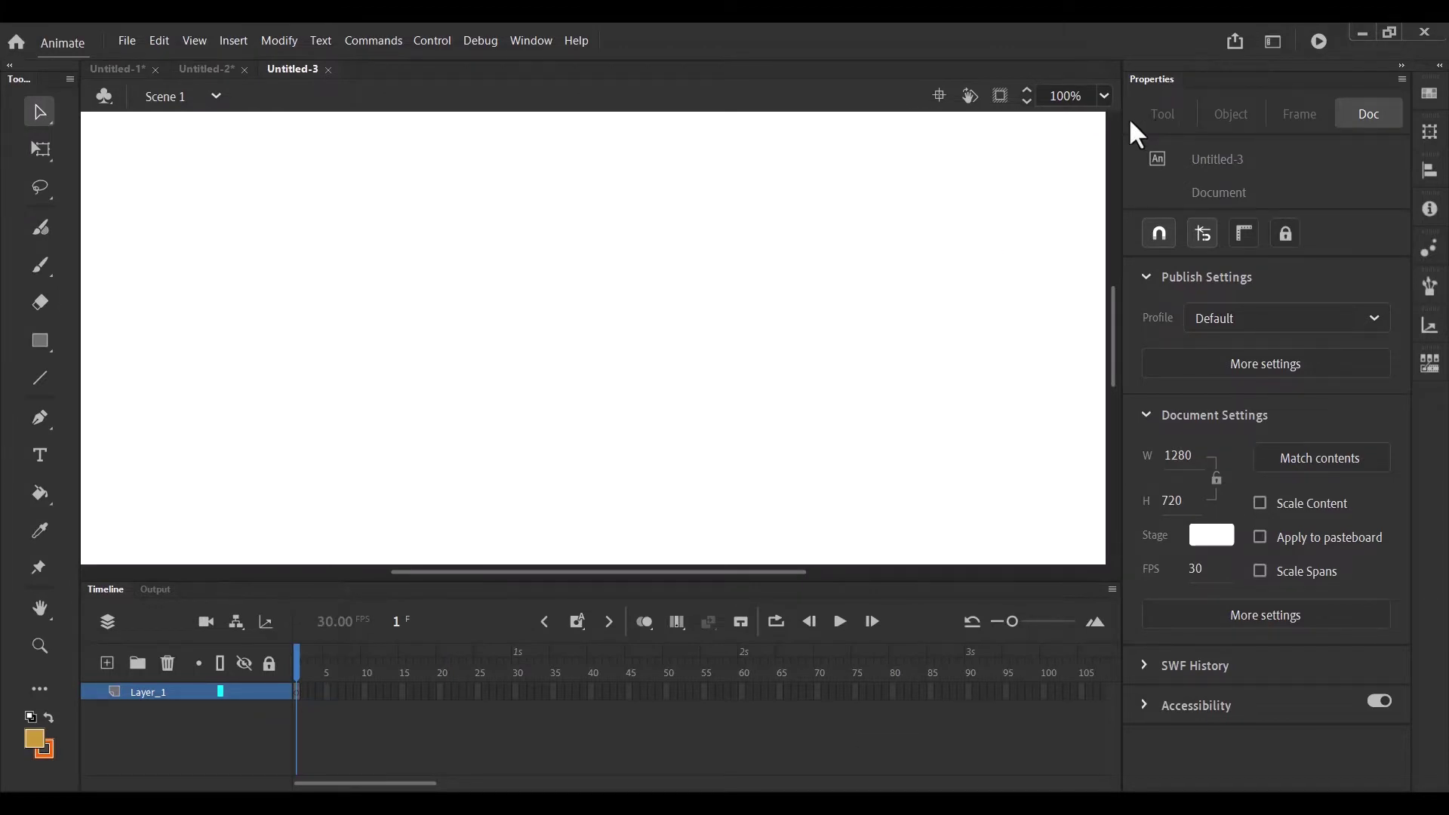
- Set the stage zoom to Fit in Window and keep the regular Selection tool
left_click(1103, 97)
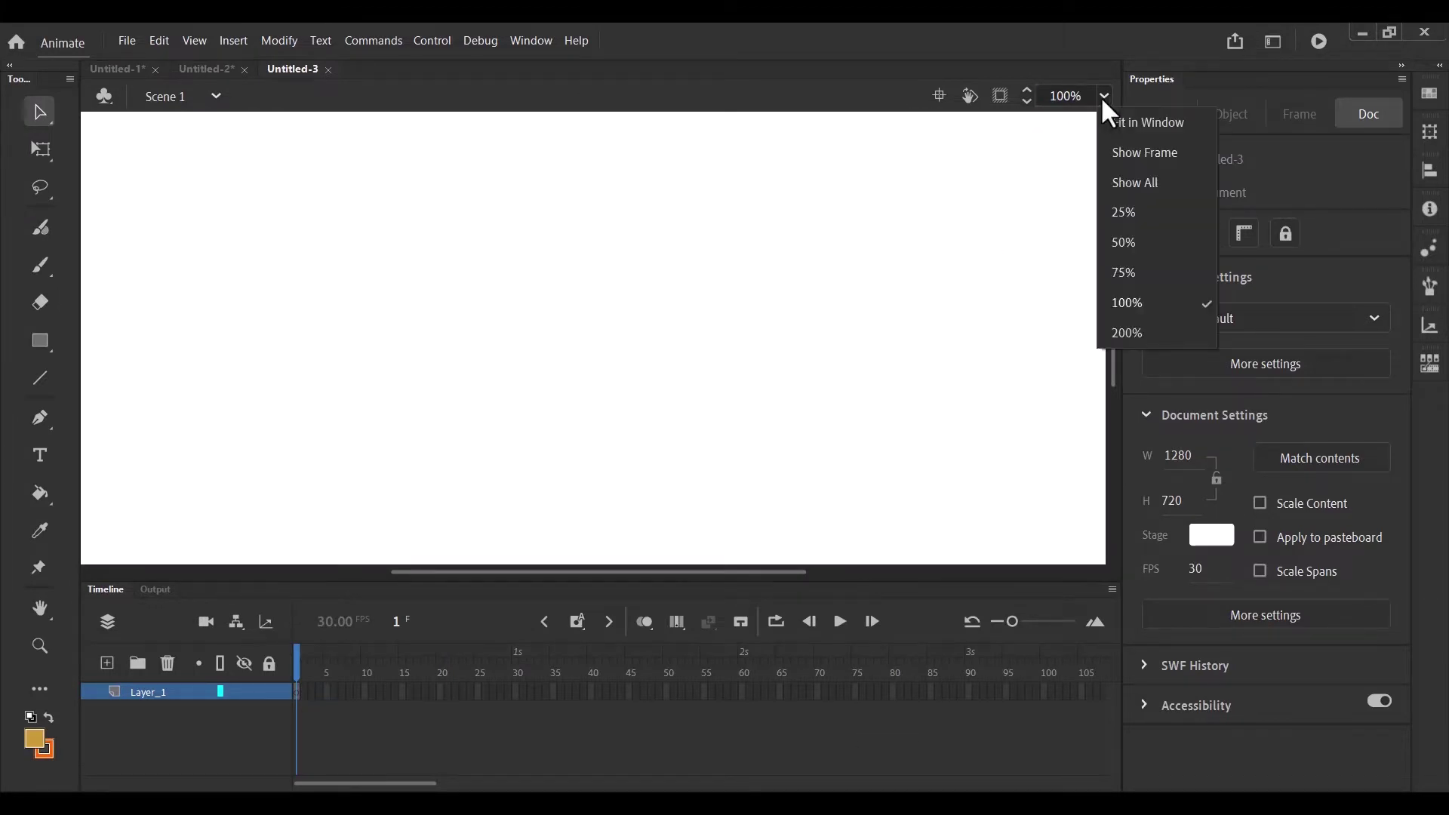
left_click(1146, 128)
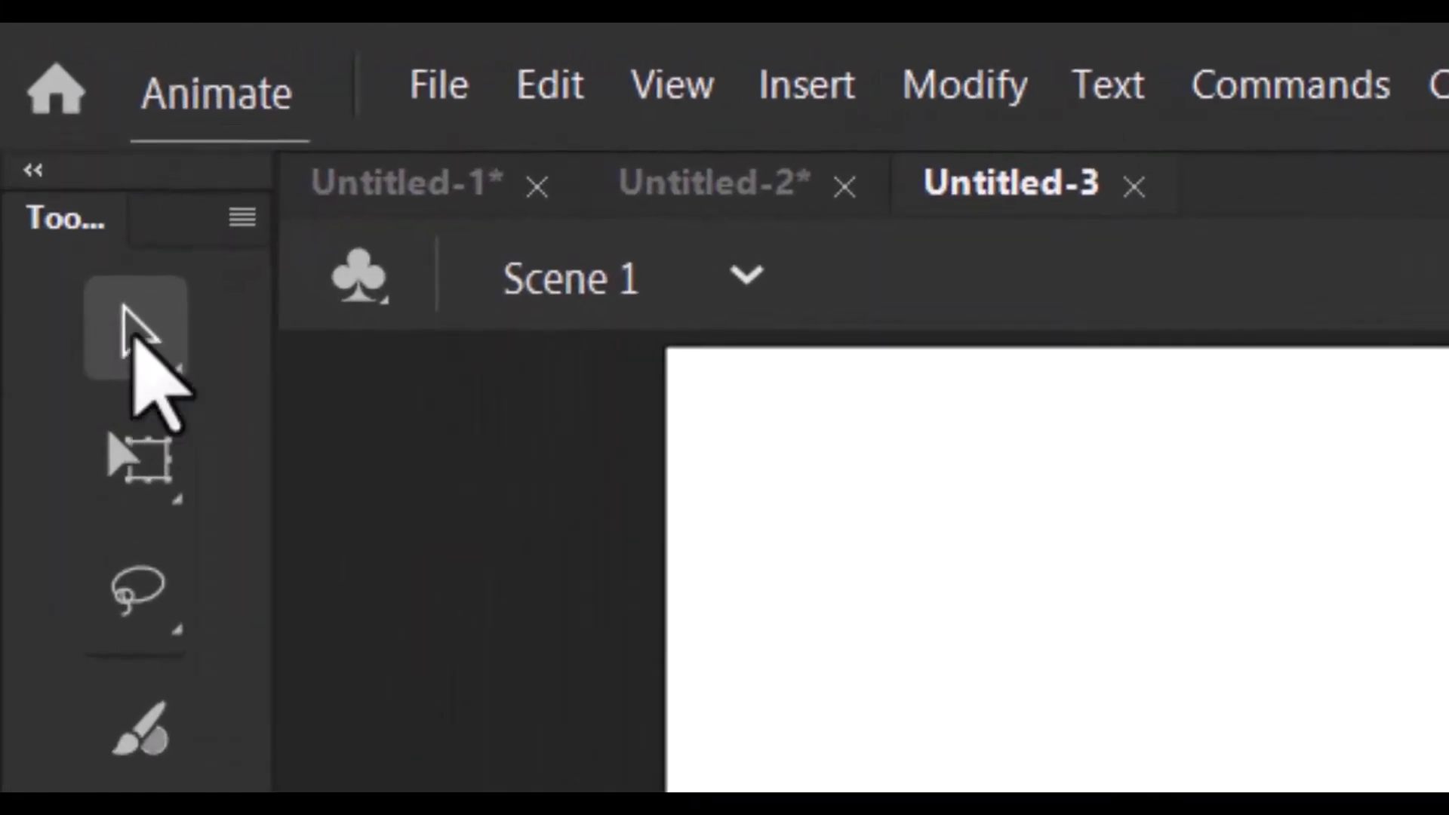
left_click(132, 334)
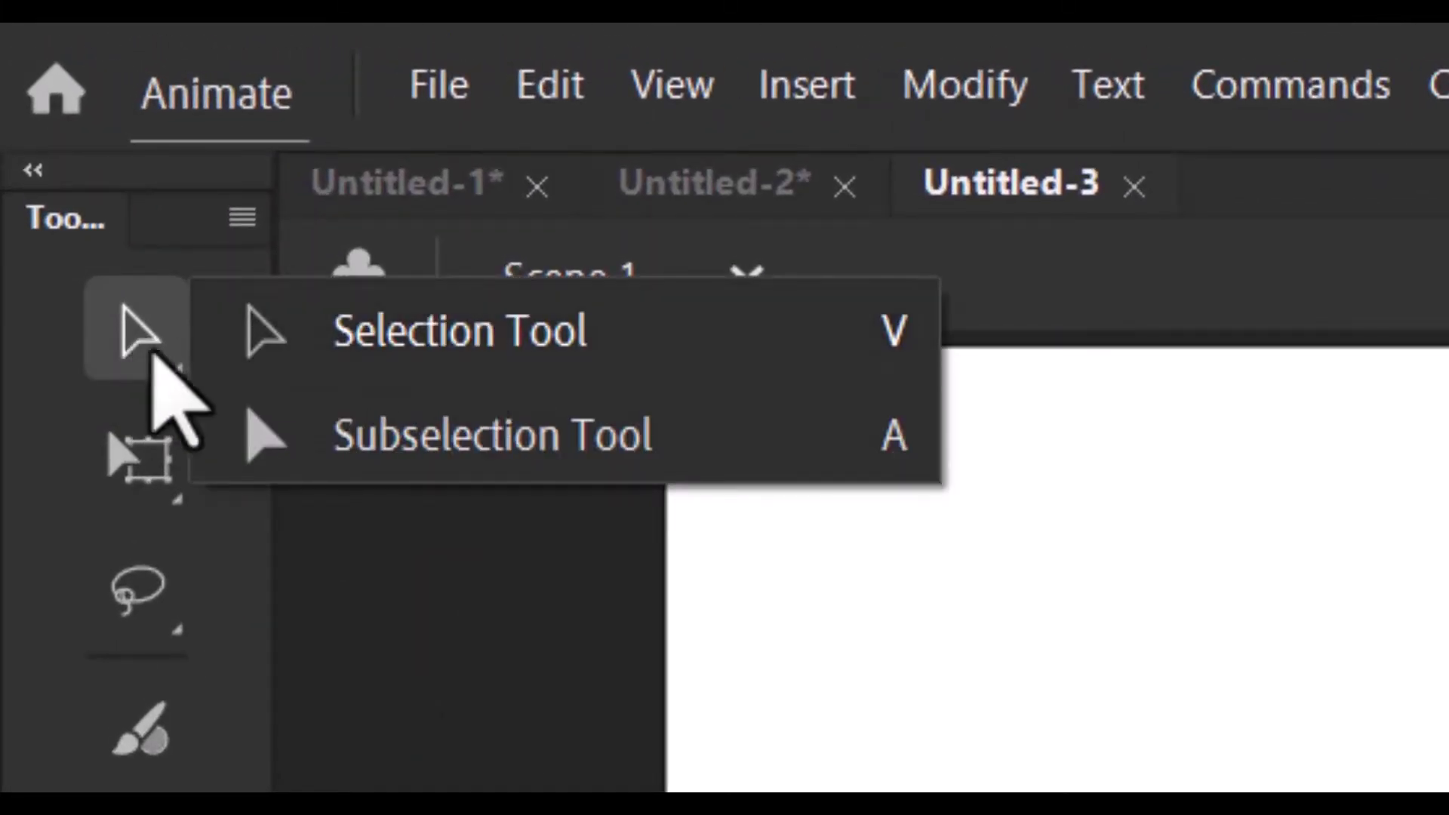
left_click(502, 339)
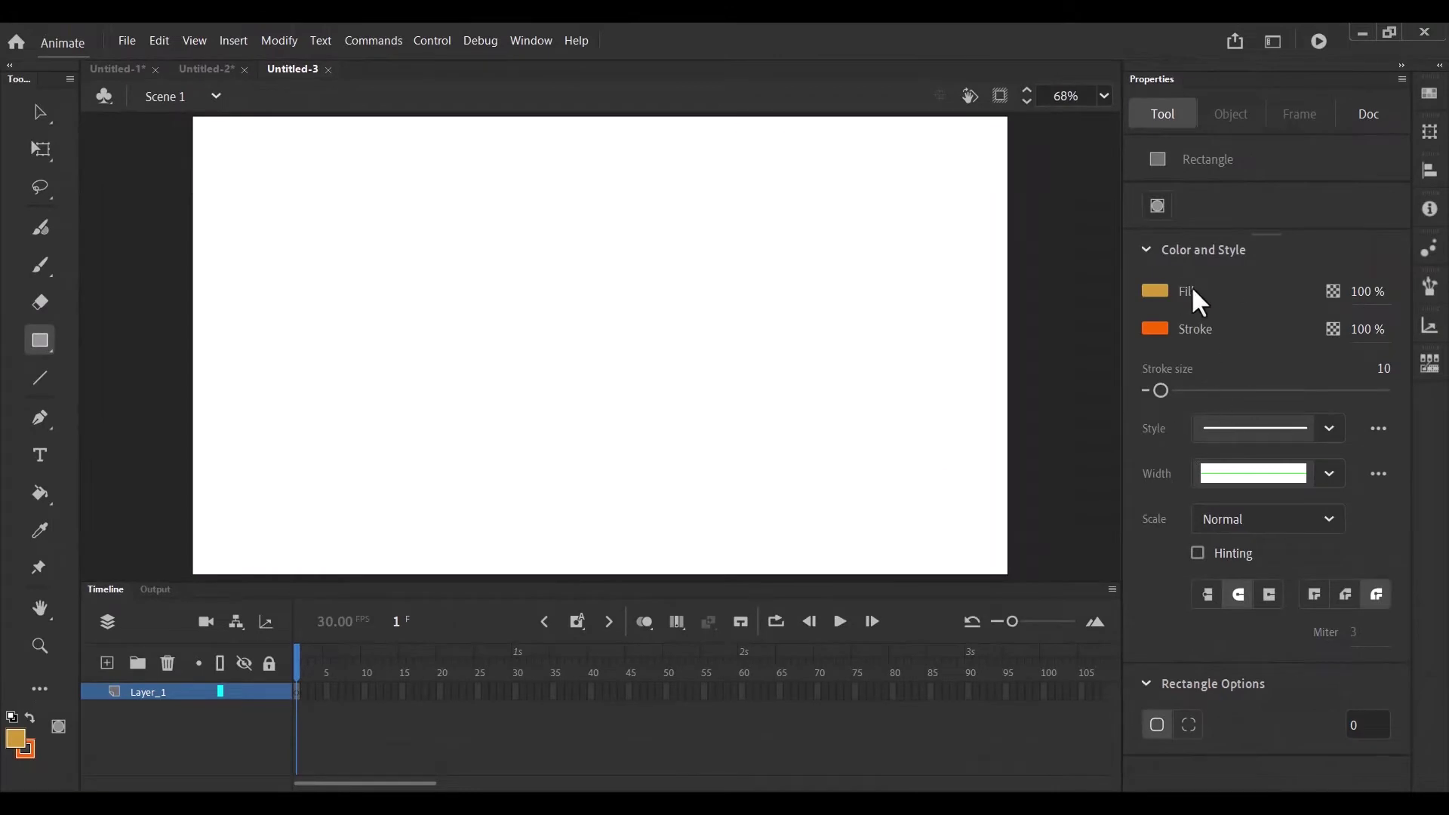
- Draw a gold, orange-outlined rectangle, then select it and nudge it slightly
left_click_drag(401, 173, 792, 457)
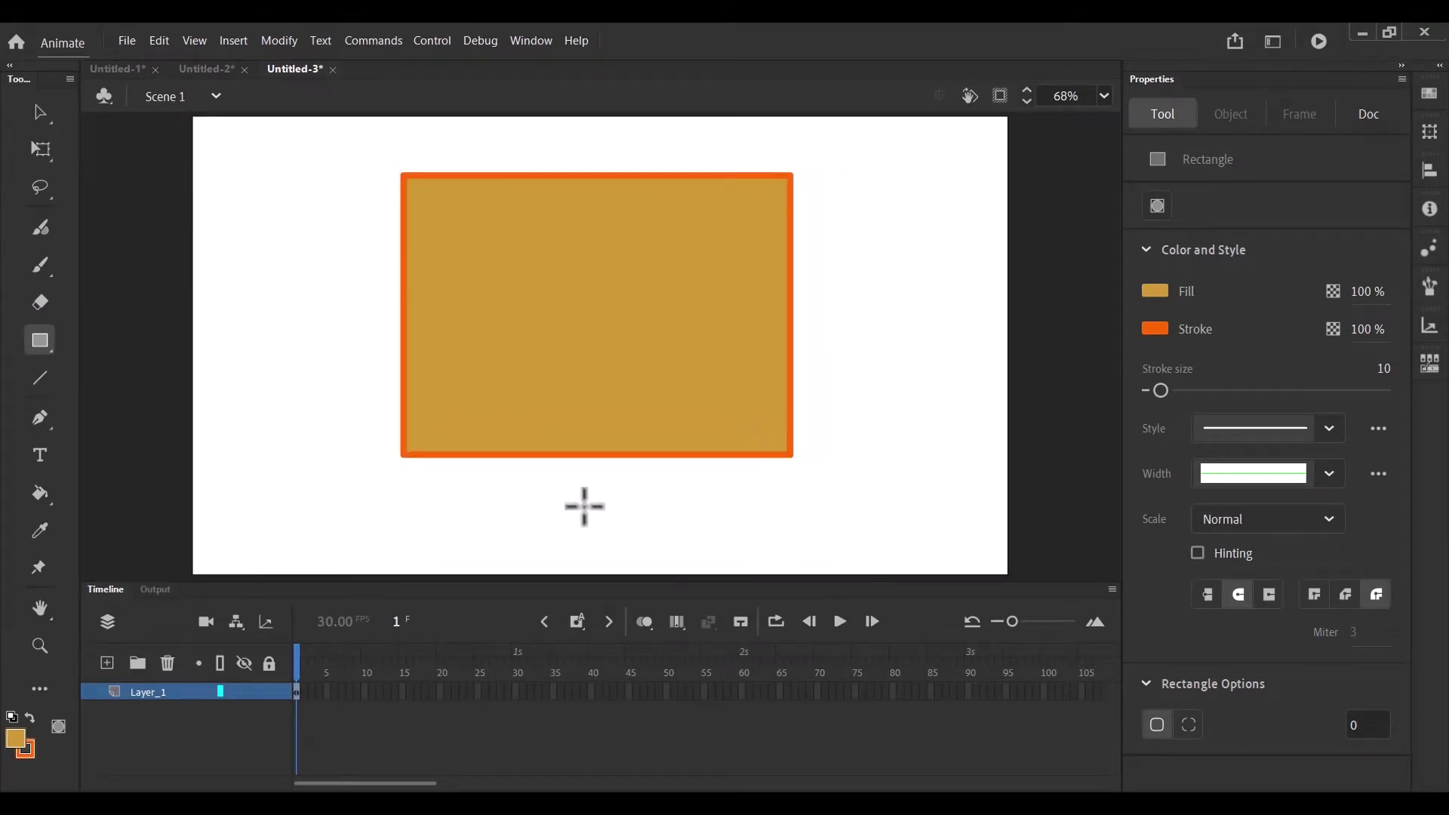
left_click(39, 115)
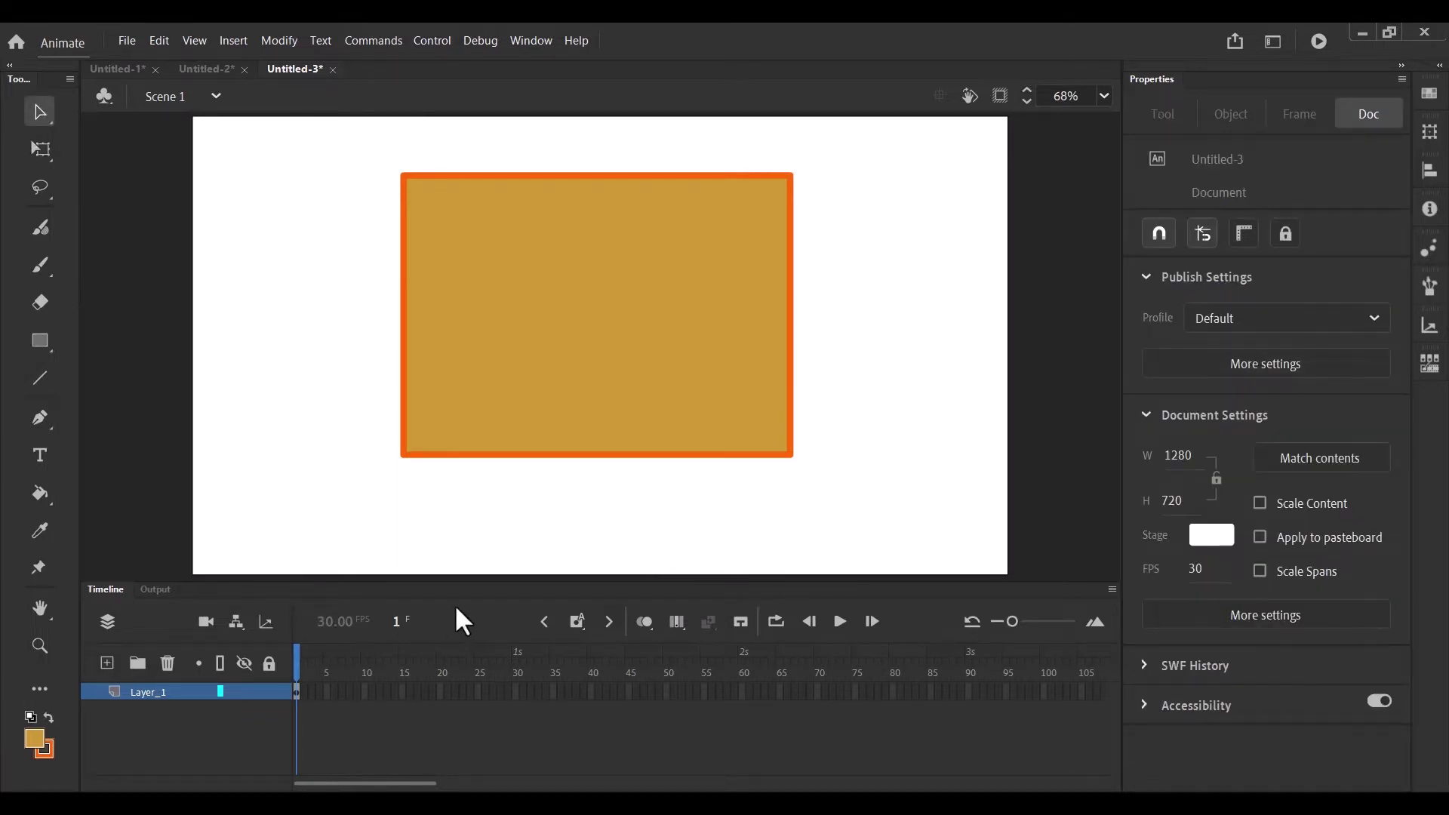
left_click_drag(346, 137, 893, 516)
mouse_move(588, 319)
left_mouse_down()
mouse_move(485, 346)
mouse_move(695, 292)
mouse_move(695, 401)
mouse_move(723, 330)
mouse_move(593, 313)
left_mouse_up()
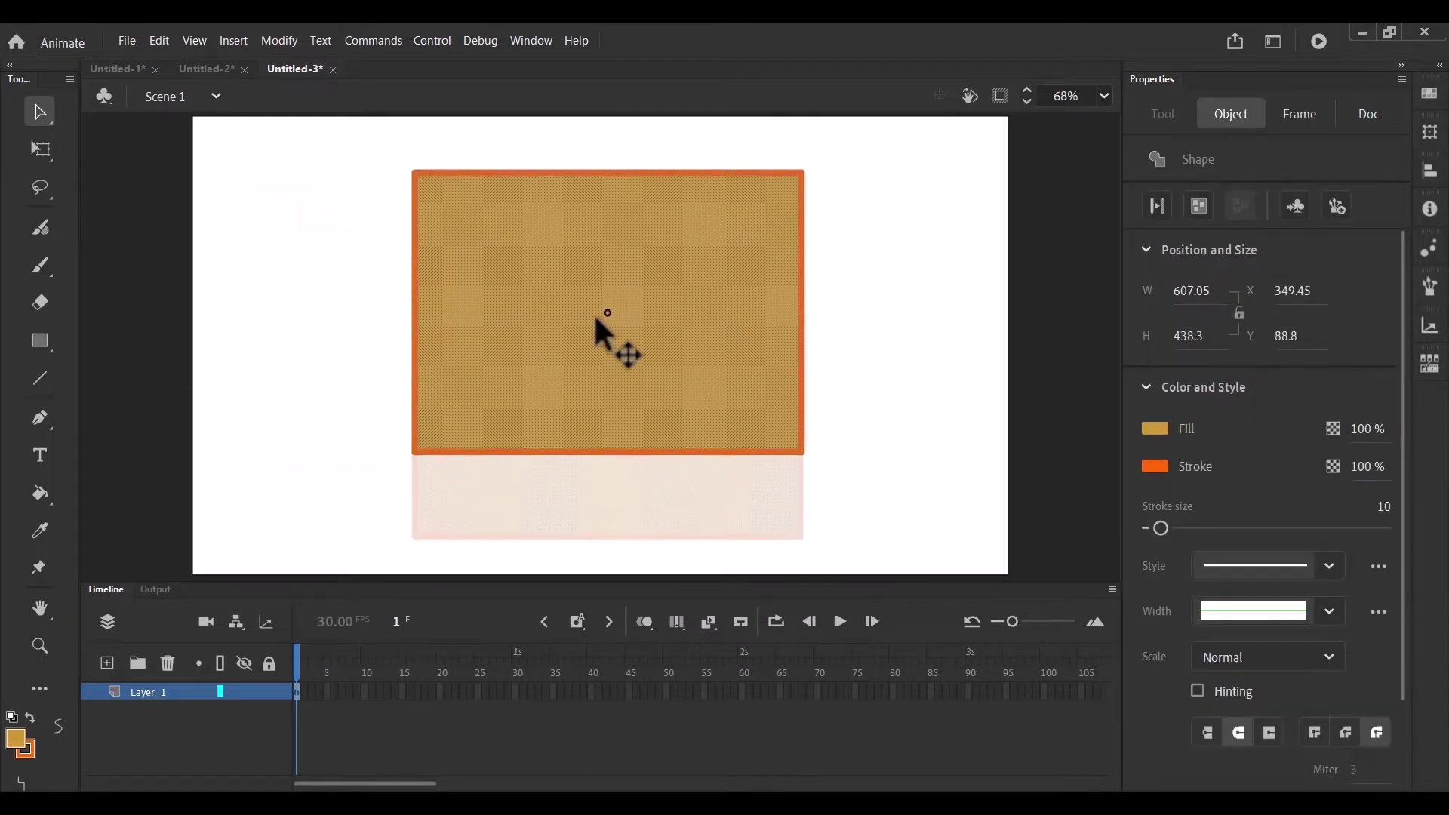
left_click(812, 368)
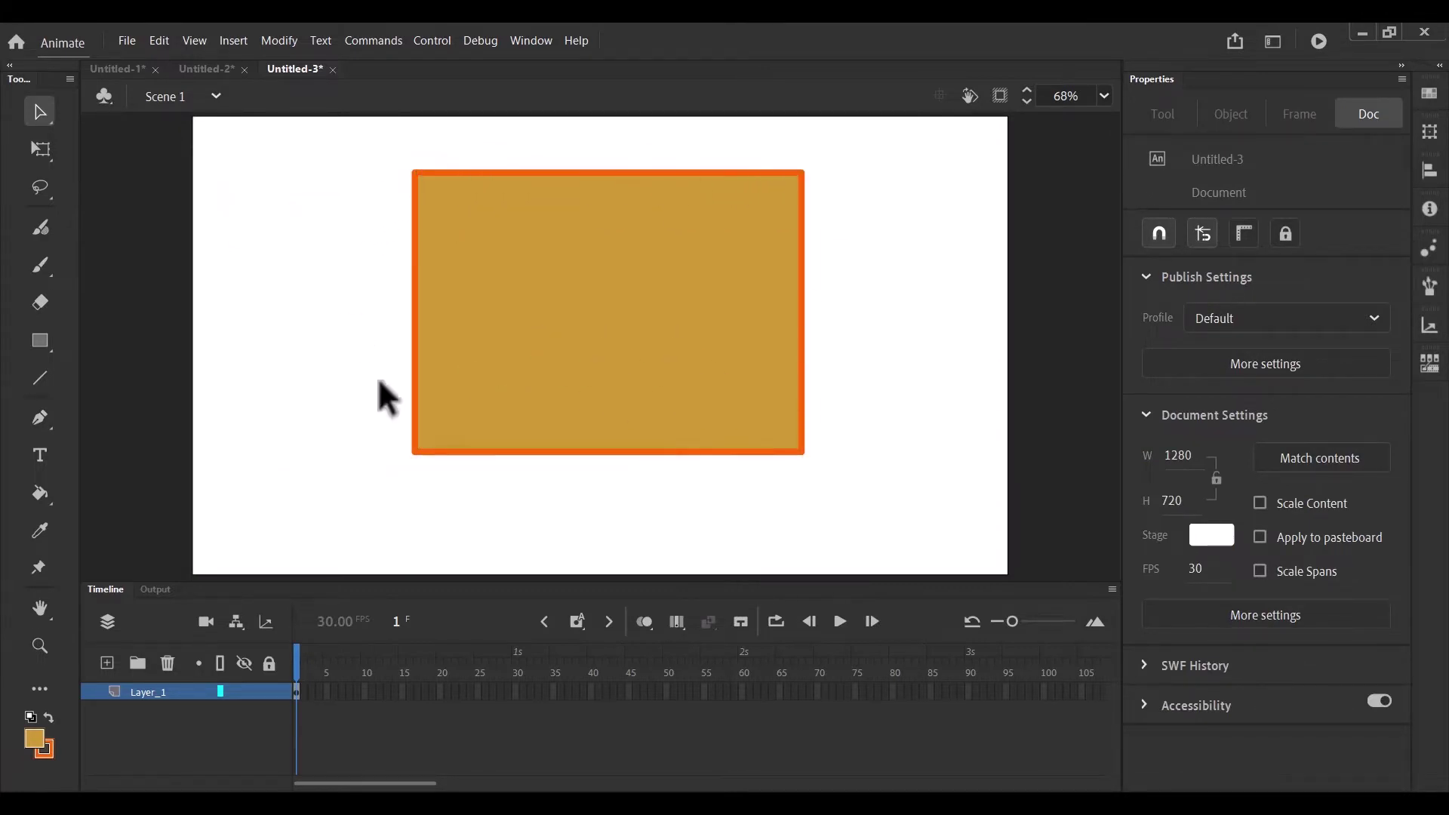
- Pull the fill off its outline, undo, then move fill and outline together to X 247.2
left_click(621, 332)
mouse_move(620, 332)
left_mouse_down()
mouse_move(365, 375)
mouse_move(349, 413)
mouse_move(492, 413)
mouse_move(628, 441)
mouse_move(743, 350)
left_mouse_up()
key("ctrl+z")
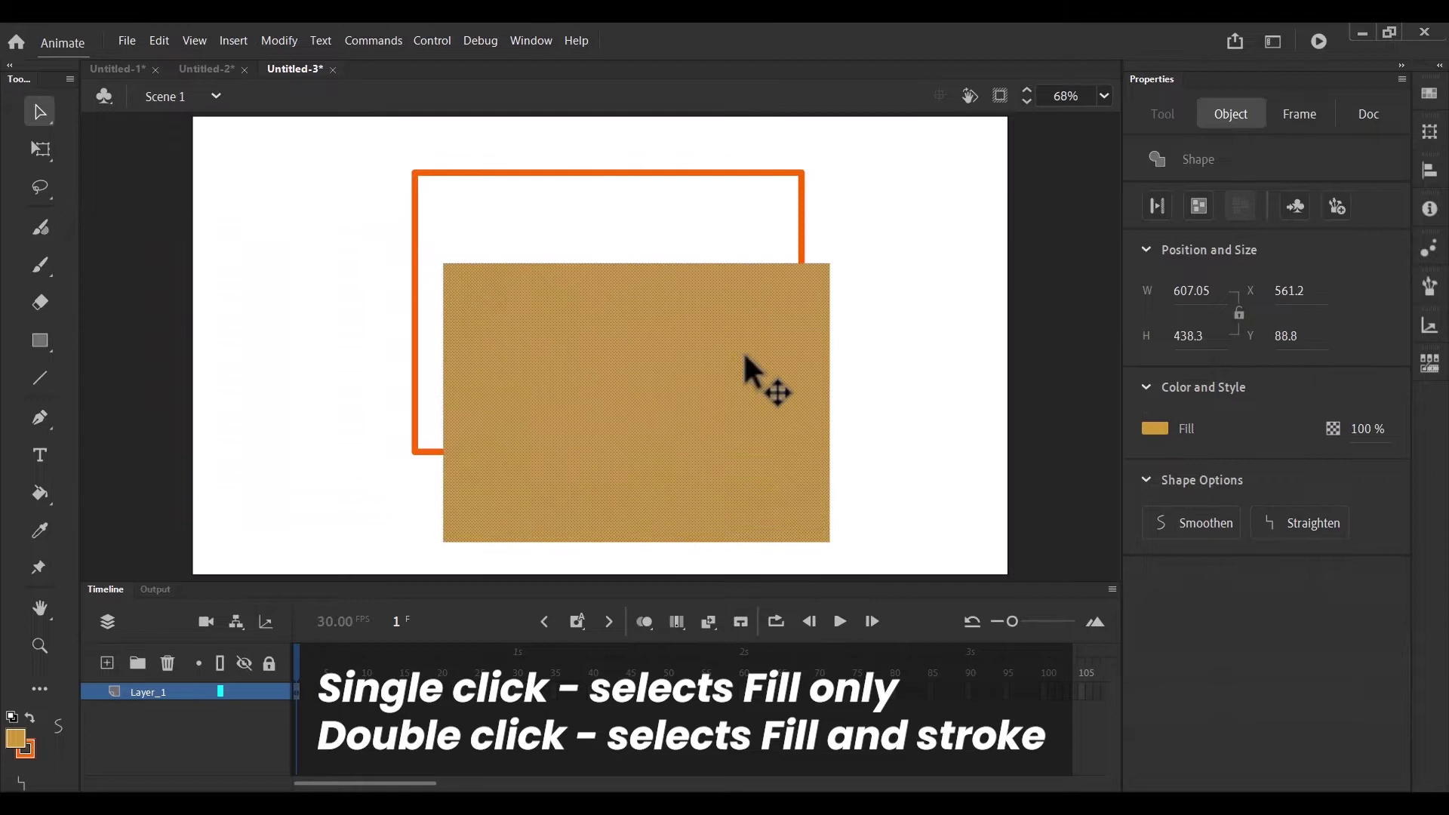
key("ctrl+z")
key("ctrl+z")
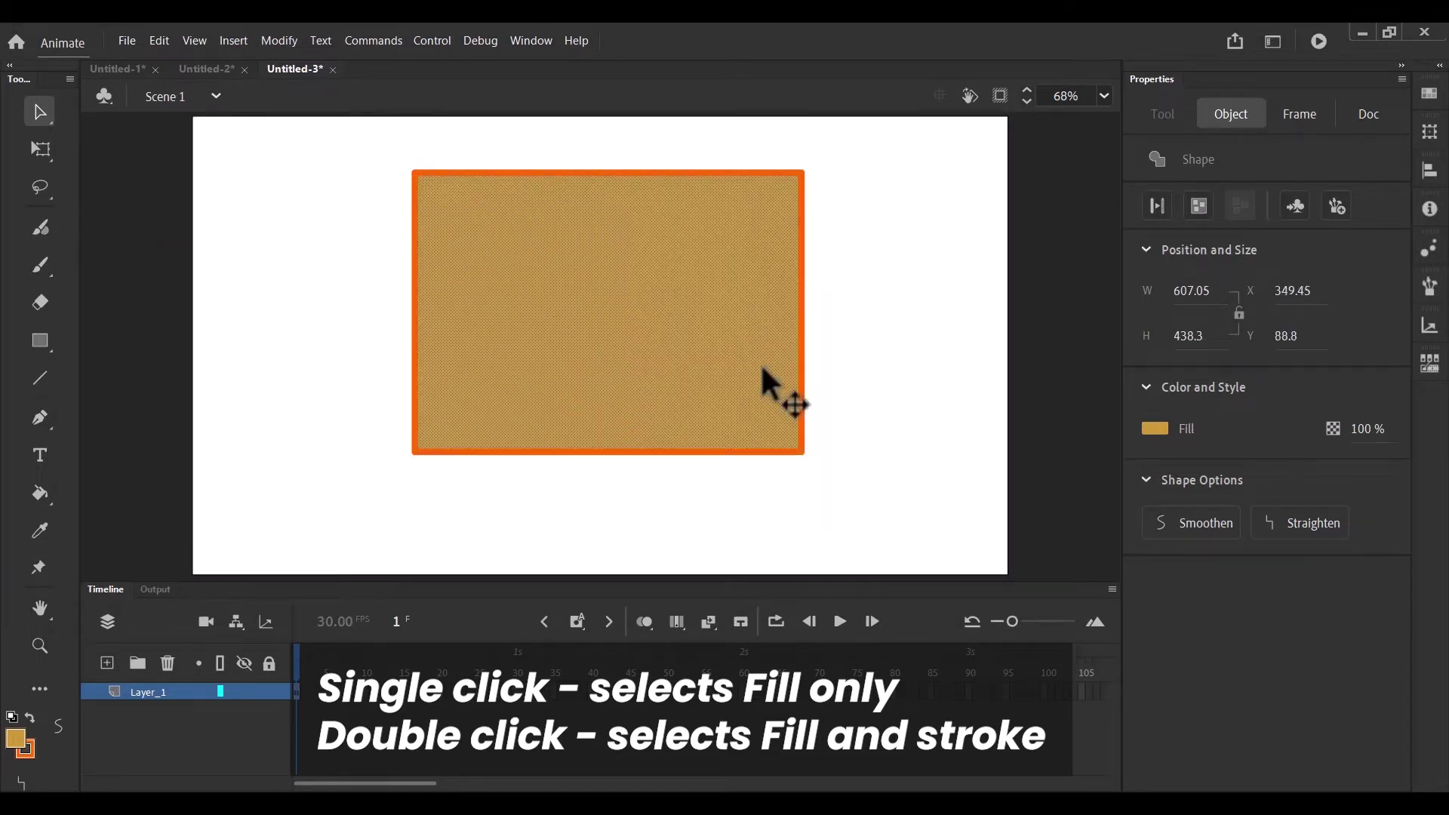
left_click(884, 332)
left_click(627, 324)
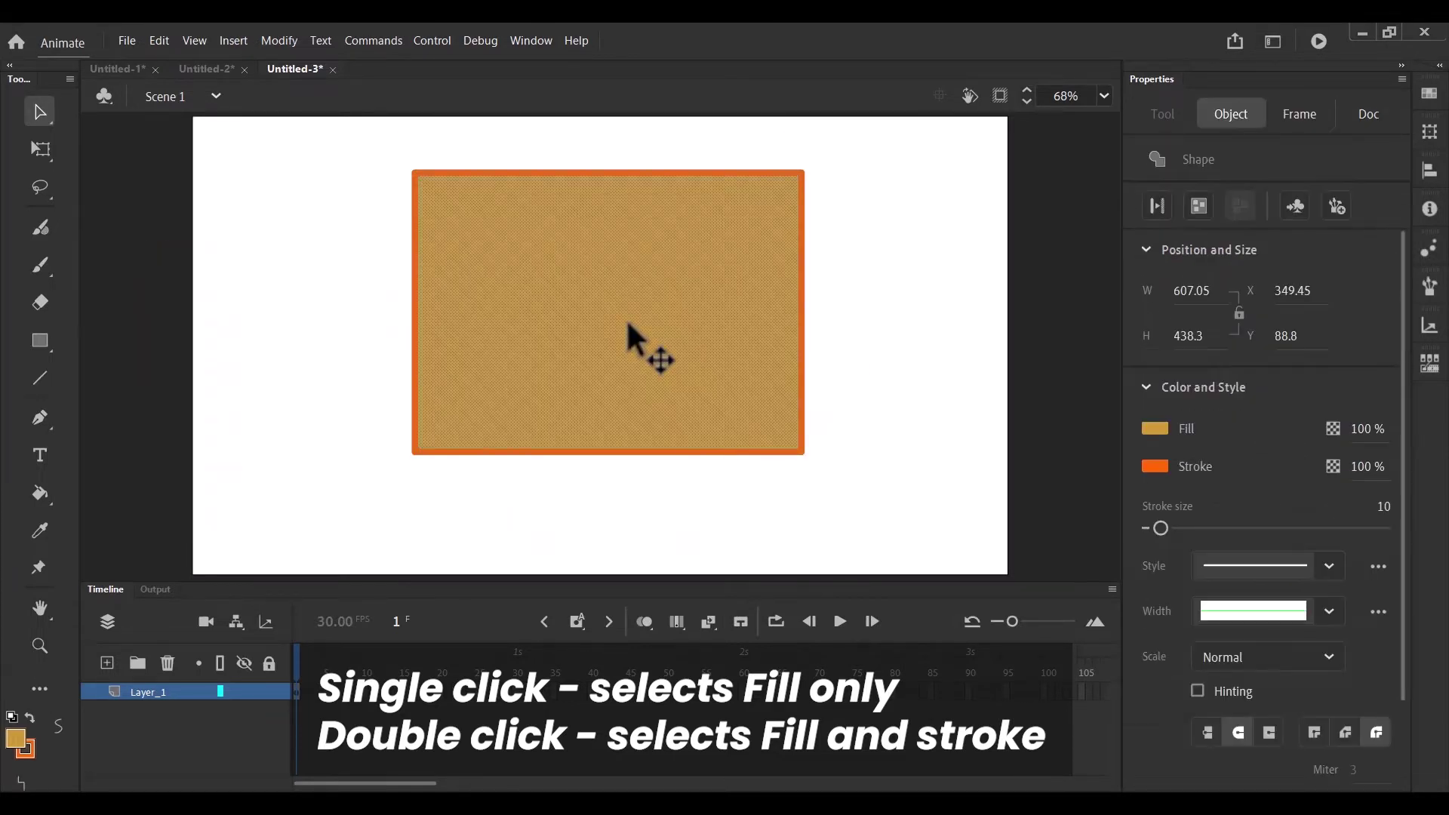
double_click(627, 324)
mouse_move(607, 324)
left_mouse_down()
mouse_move(464, 409)
mouse_move(746, 332)
mouse_move(647, 431)
mouse_move(747, 306)
mouse_move(664, 361)
mouse_move(532, 391)
mouse_move(663, 284)
mouse_move(643, 408)
mouse_move(583, 323)
left_mouse_up()
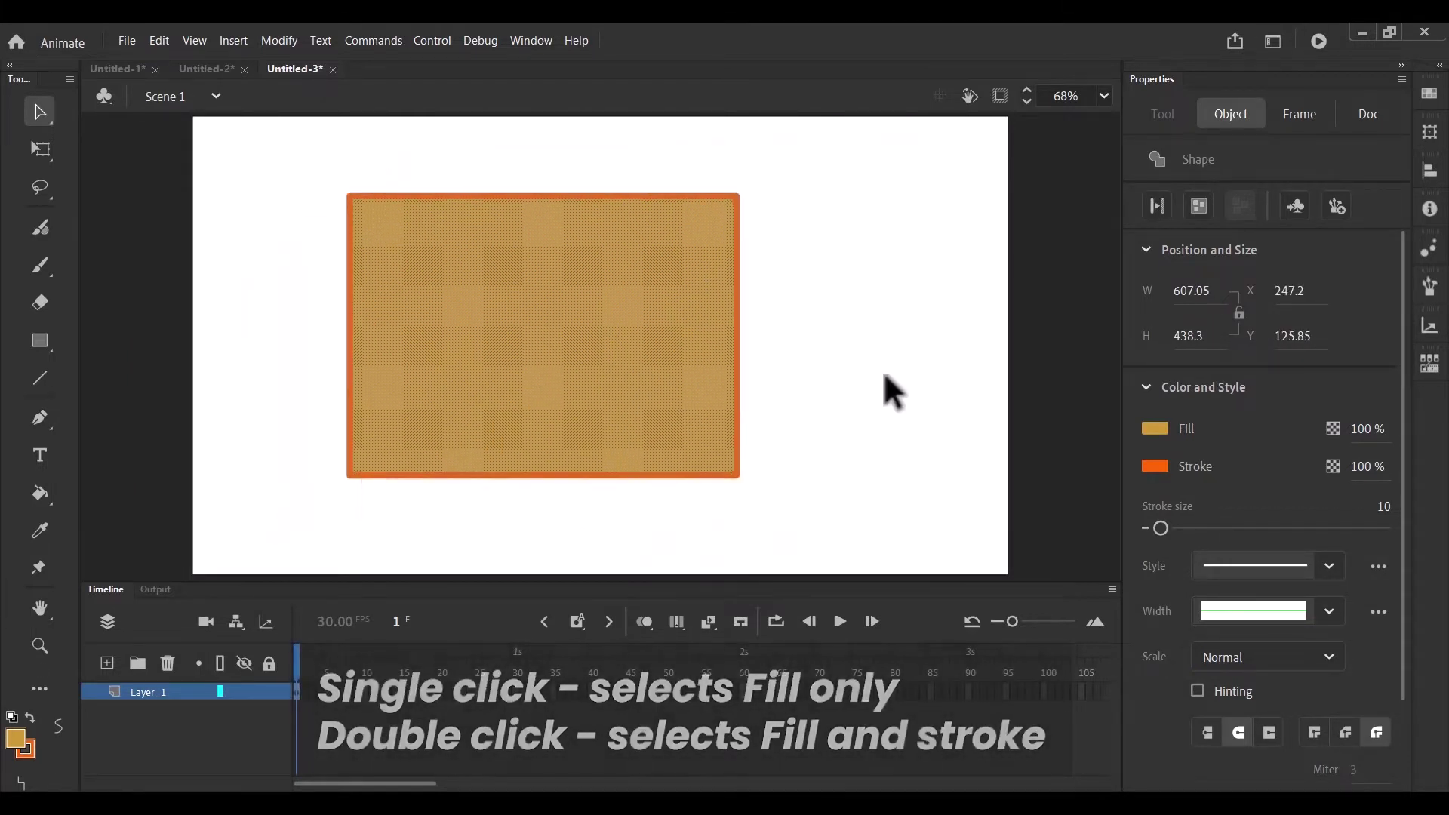
- Skew the rectangle's top-right corner and bend its right edge into a curve
left_click(880, 371)
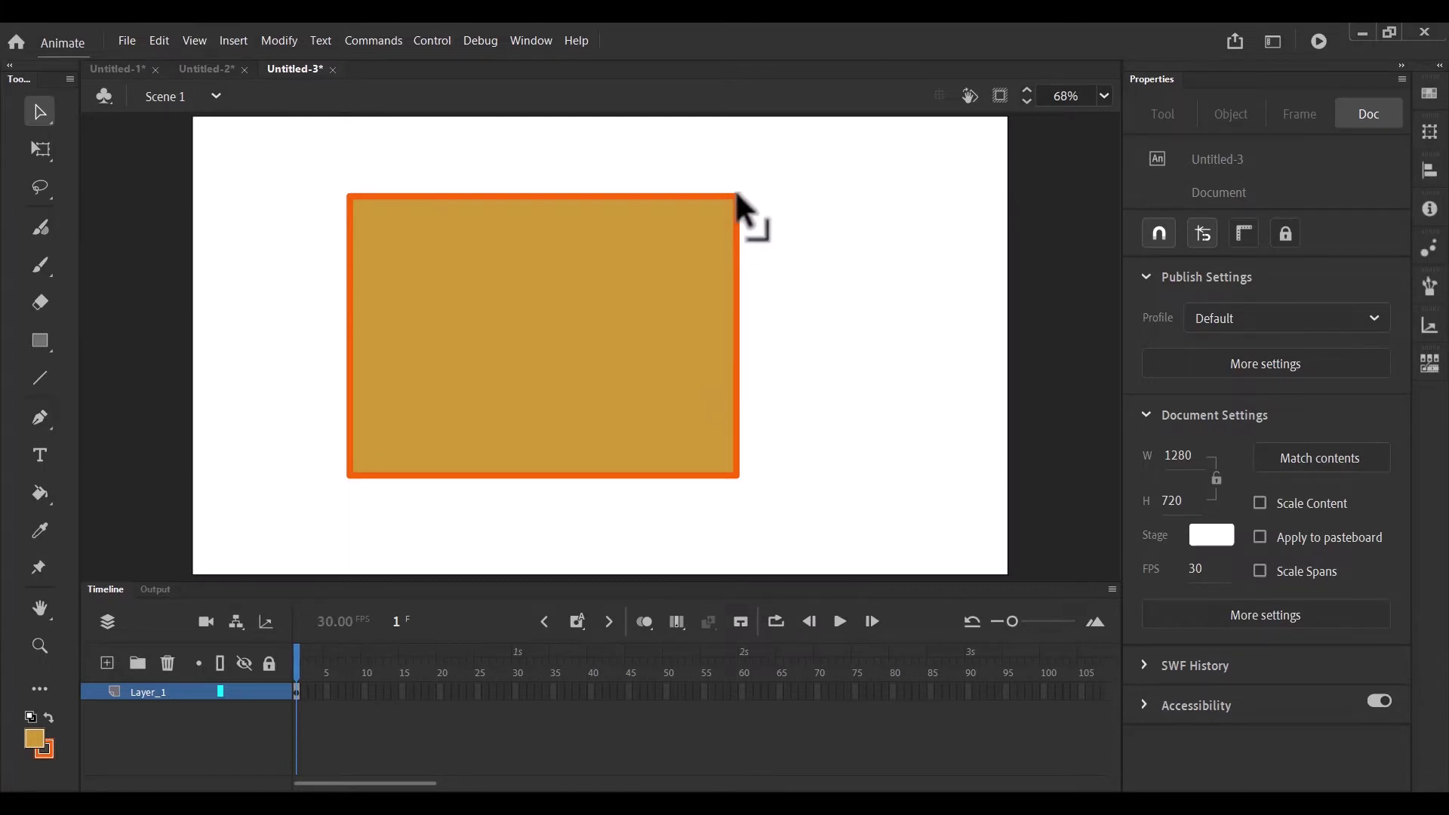
mouse_move(735, 193)
left_mouse_down()
mouse_move(841, 199)
mouse_move(740, 190)
left_mouse_up()
mouse_move(737, 325)
left_mouse_down()
mouse_move(661, 325)
mouse_move(831, 332)
mouse_move(739, 332)
left_mouse_up()
- Move the rectangle to X 645.5 at upper right and Alt-drag a copy to X 14.7
mouse_move(249, 156)
left_mouse_down()
mouse_move(485, 382)
mouse_move(747, 491)
left_mouse_up()
mouse_move(539, 358)
left_mouse_down()
mouse_move(744, 339)
mouse_move(795, 297)
mouse_move(786, 308)
left_mouse_up()
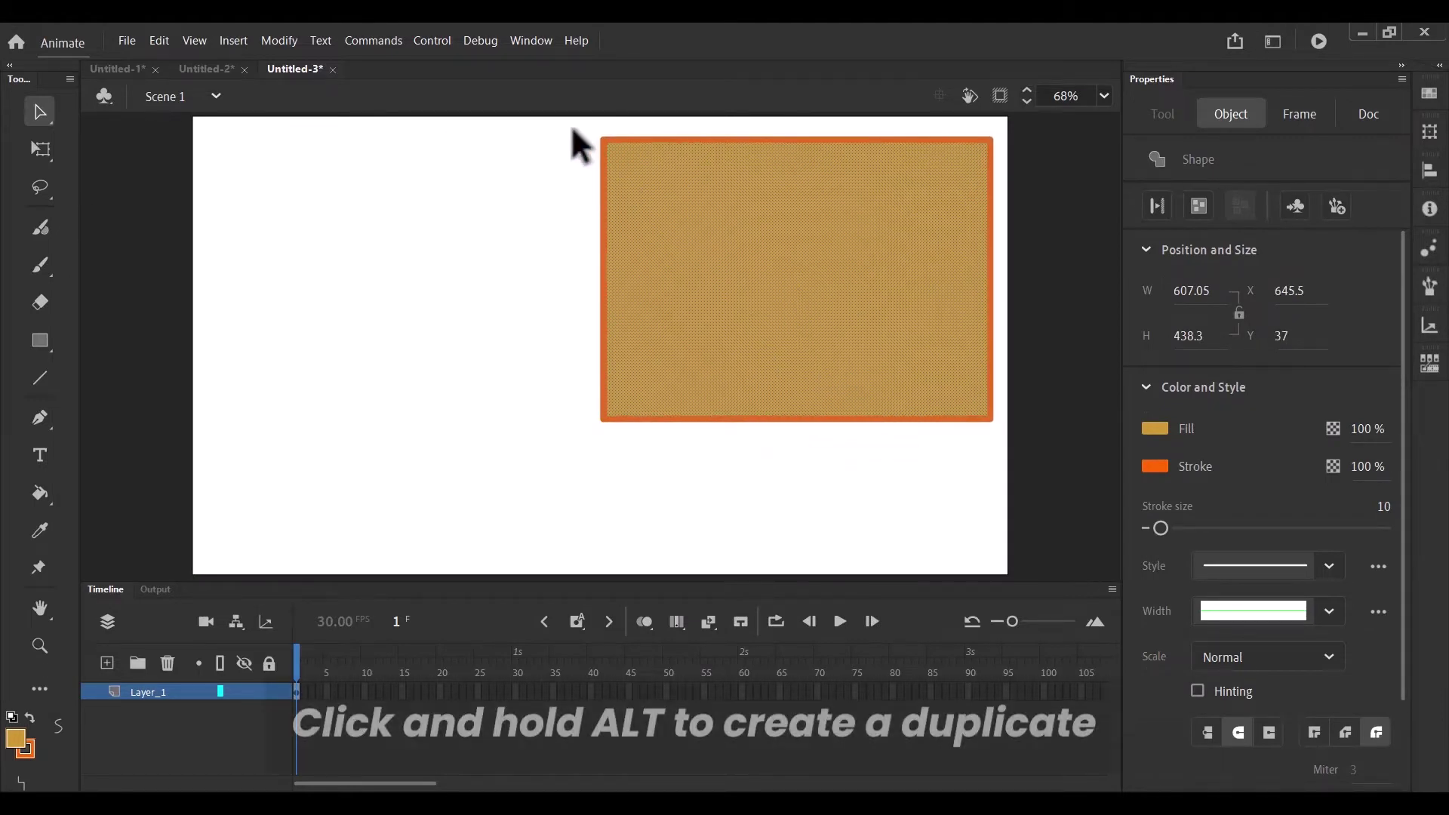
left_click_drag(572, 127, 1003, 473)
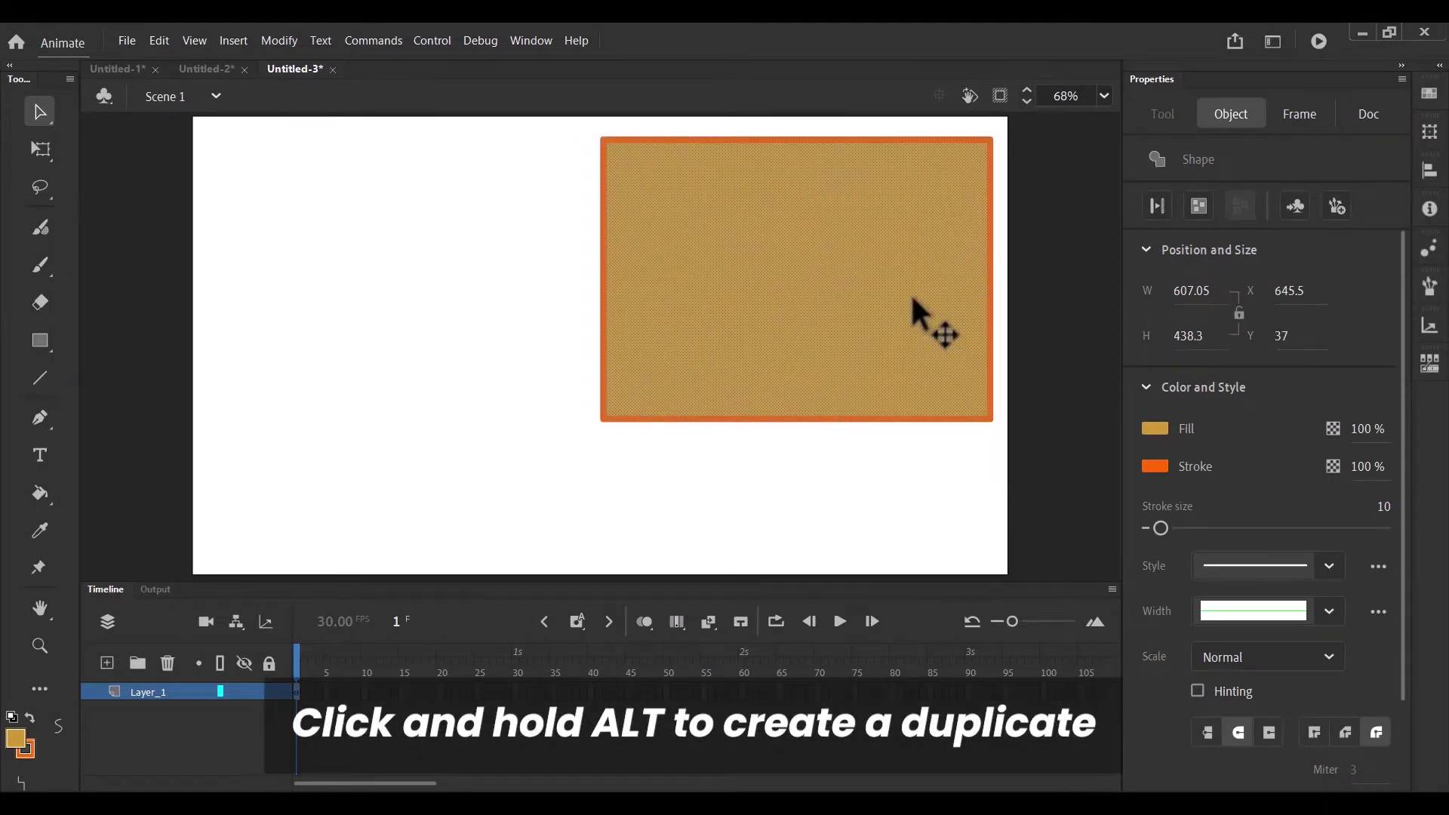
left_click_drag(879, 291, 478, 366)
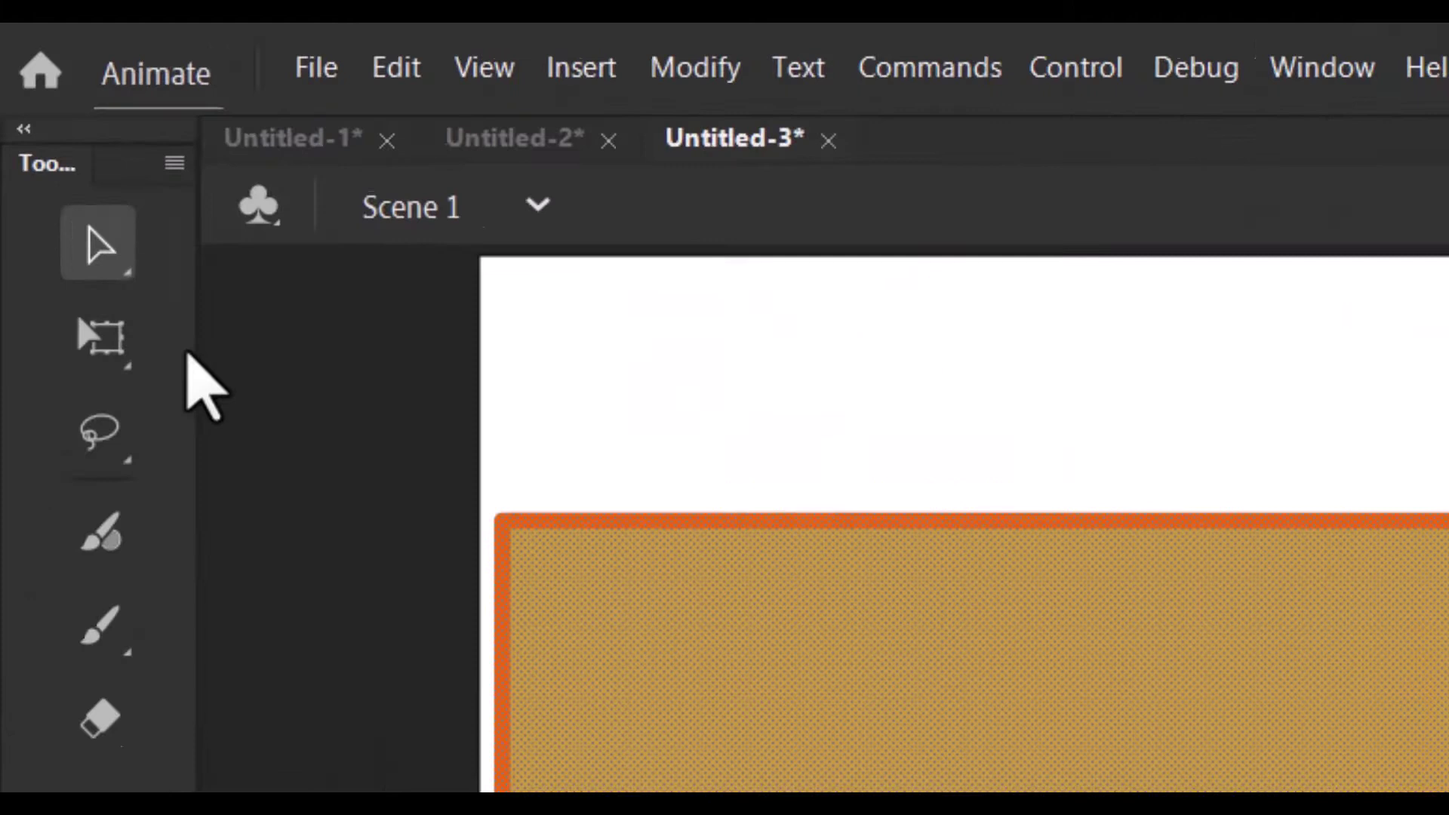
- Drag the left rectangle's corner points with the Subselection tool into a slanted overlapping quadrilateral
left_click(114, 269)
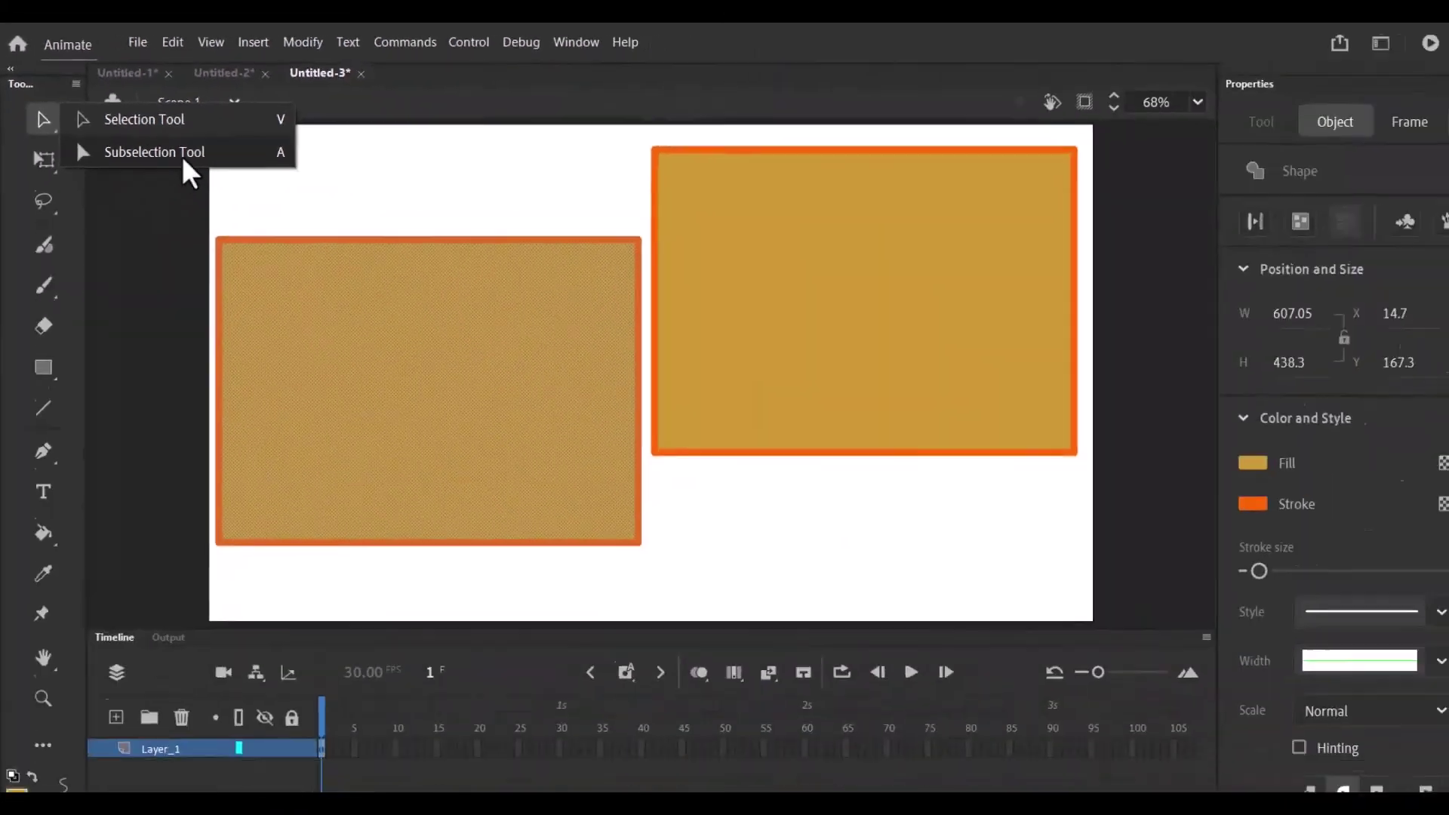
left_click(570, 445)
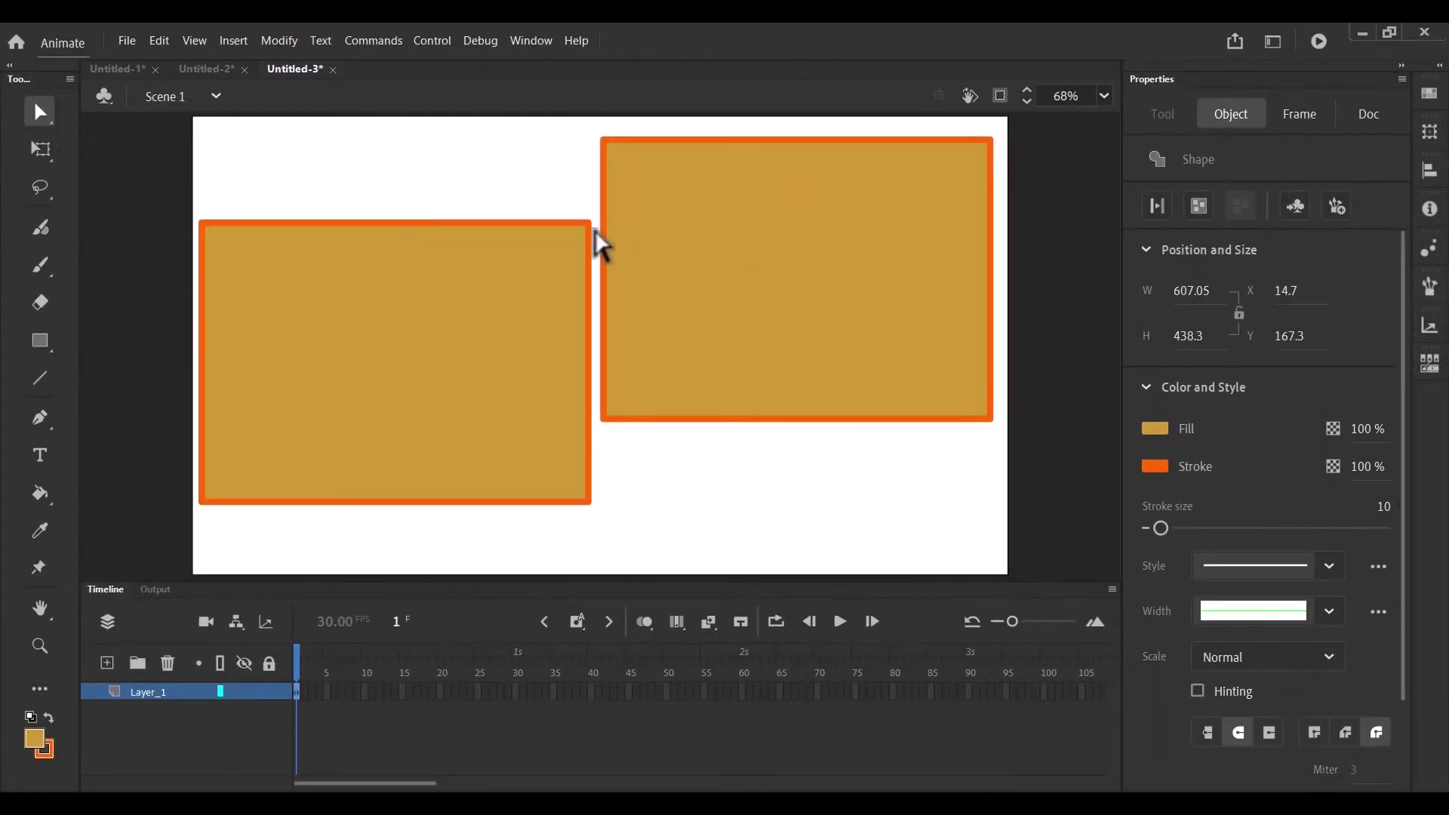
left_click_drag(589, 222, 511, 198)
left_click_drag(589, 296, 591, 327)
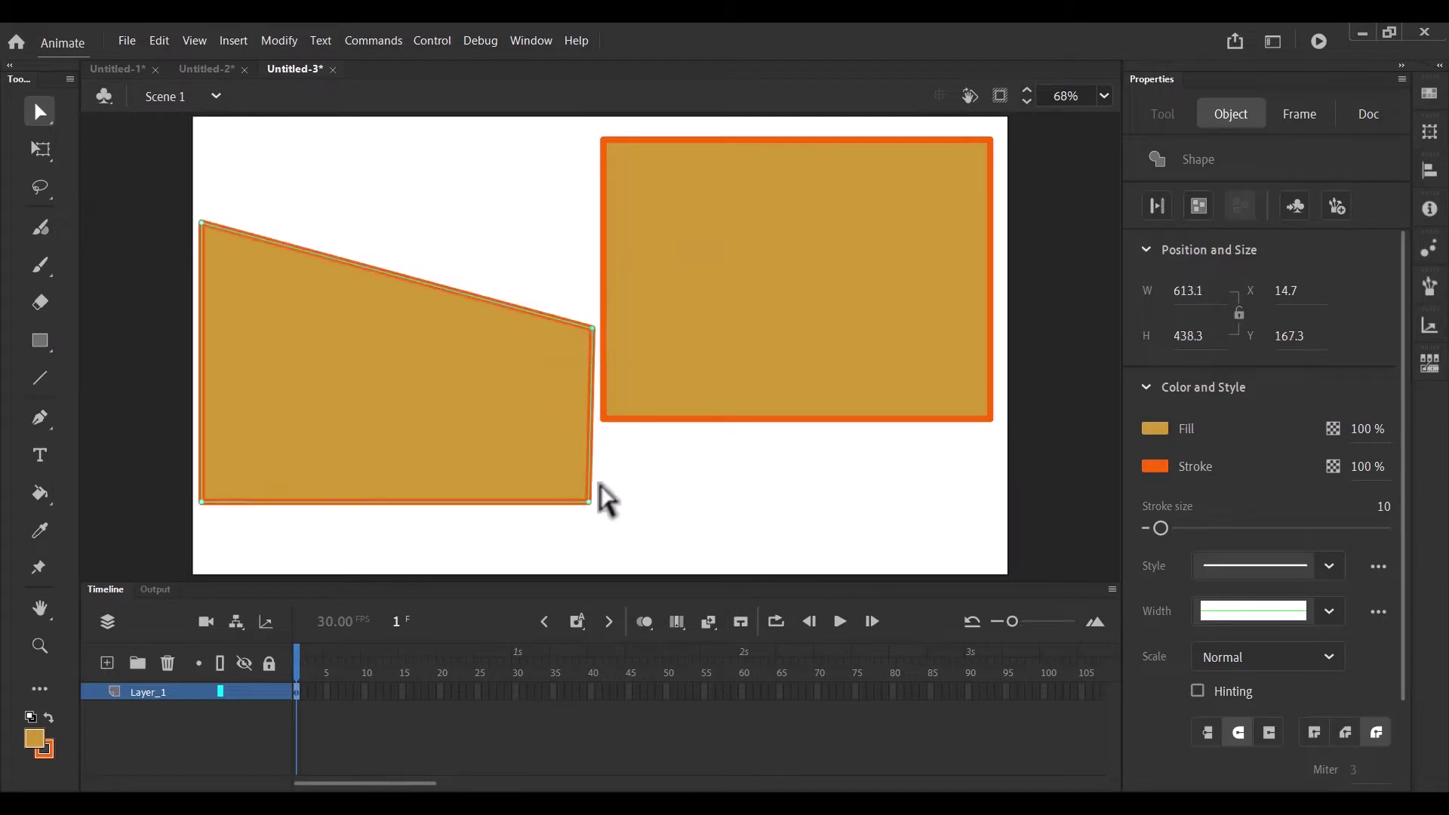
left_click_drag(587, 501, 760, 545)
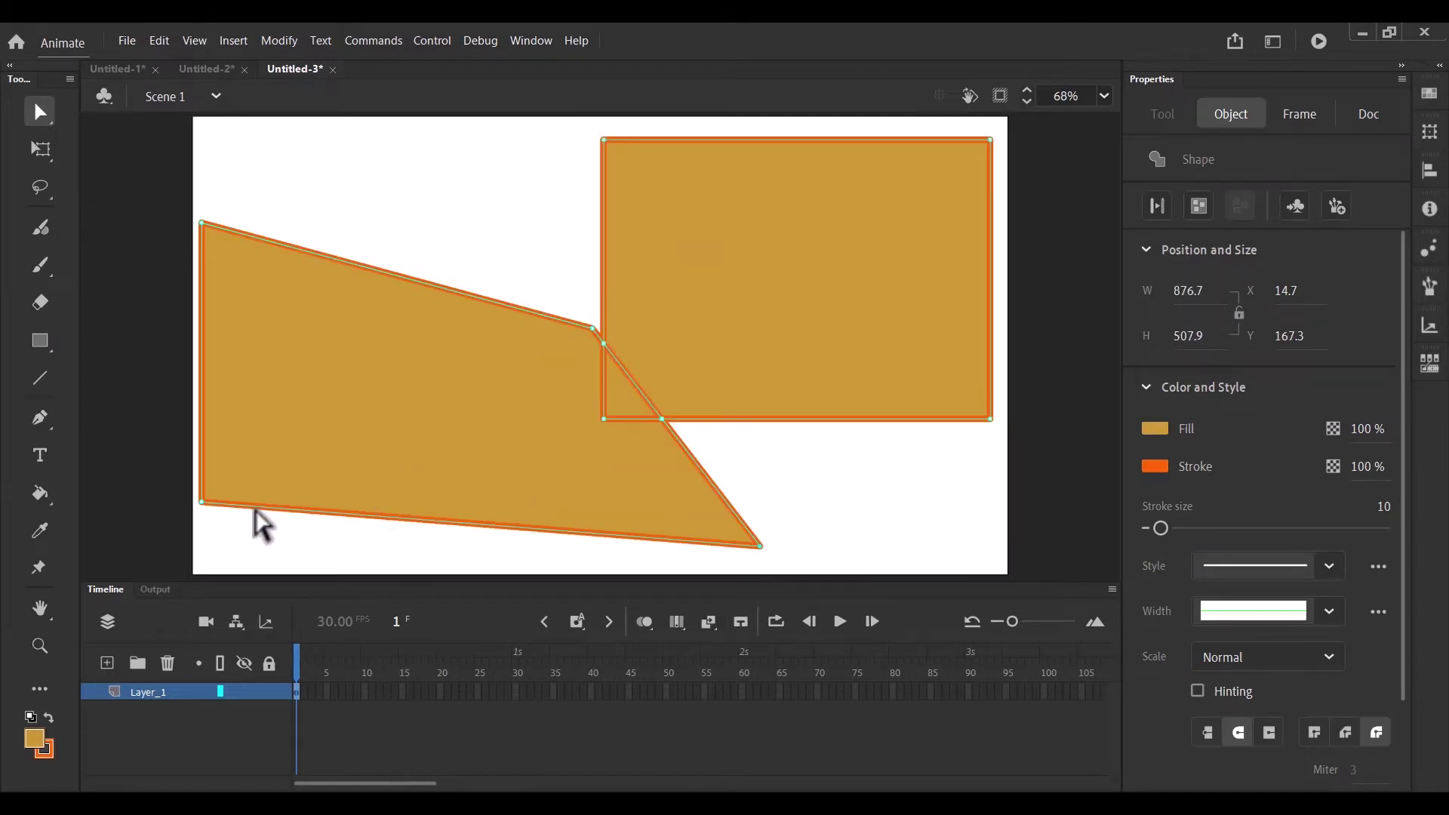
left_click_drag(204, 502, 326, 413)
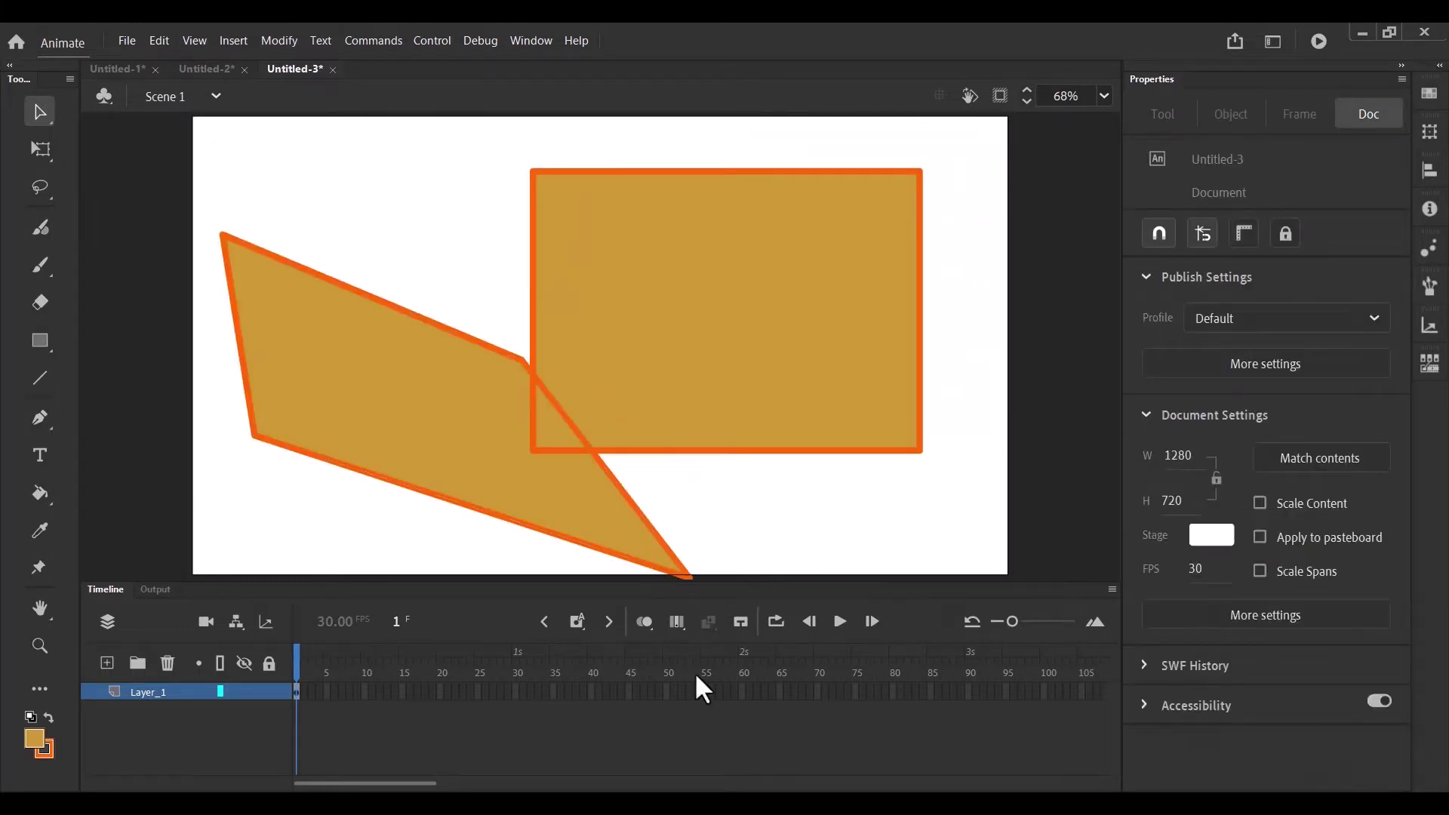
- Delete both rectangles and draw a centred #0000CC circle with no stroke
left_click(182, 695)
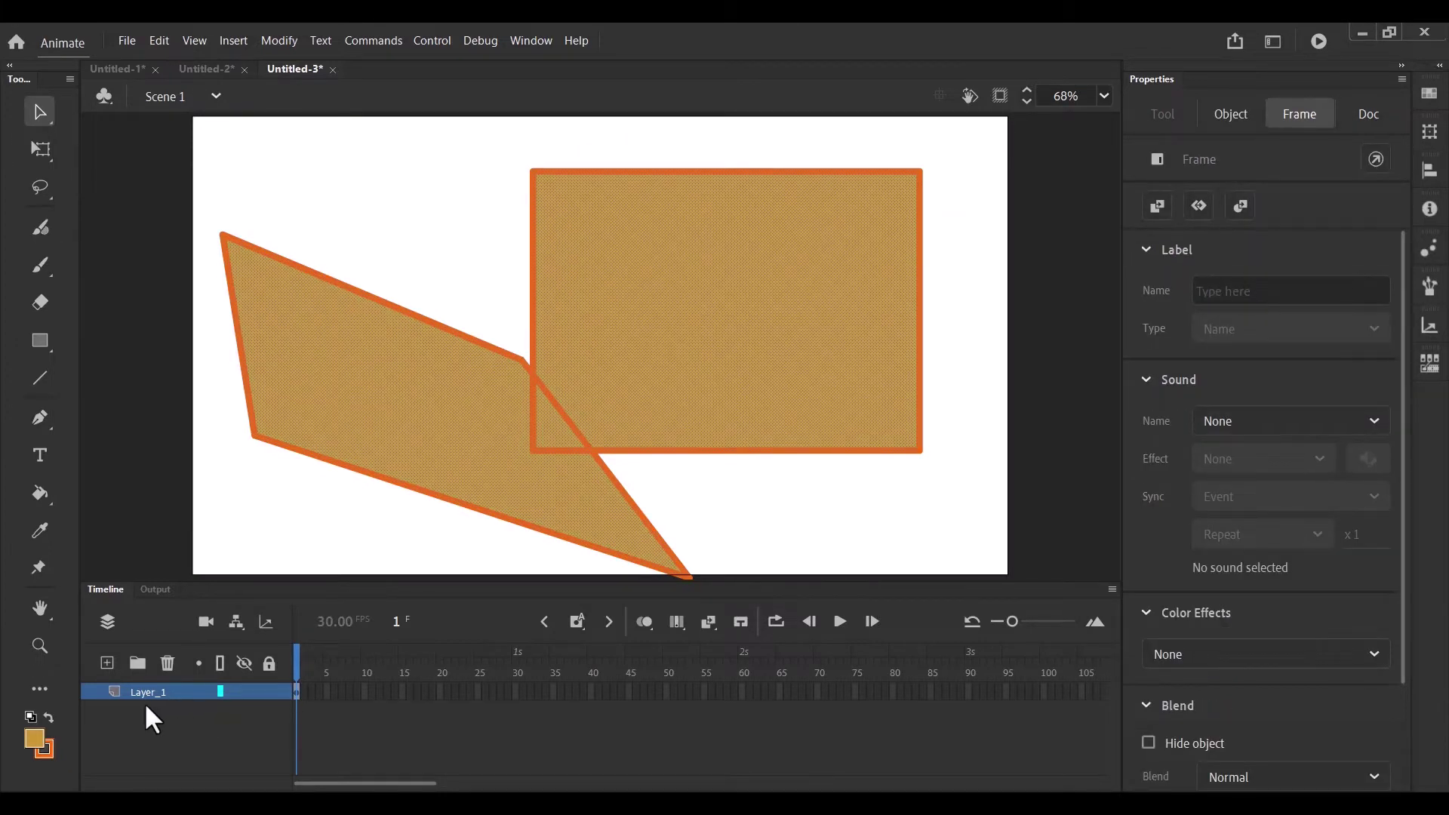
left_click(165, 663)
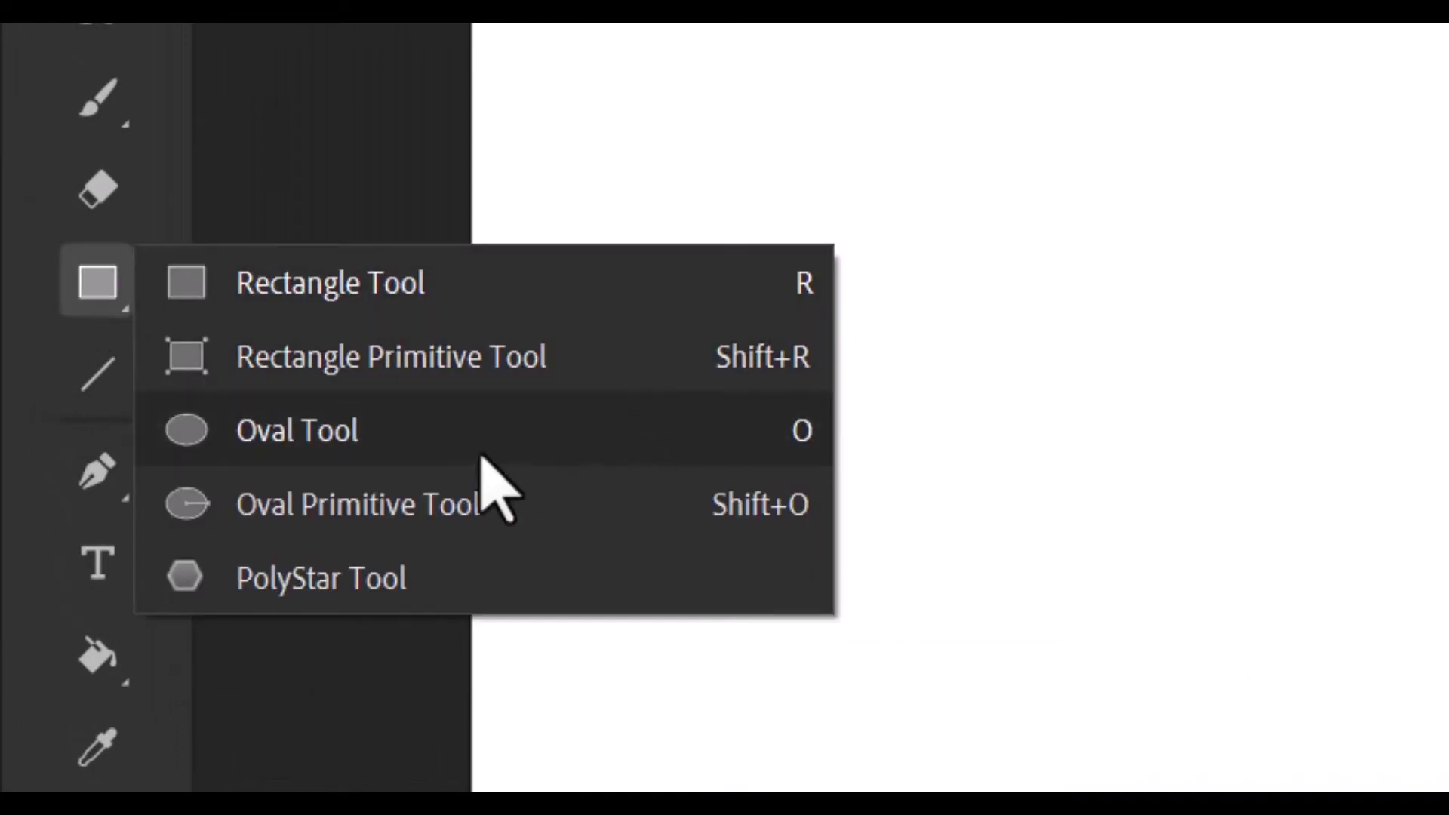
left_click(325, 440)
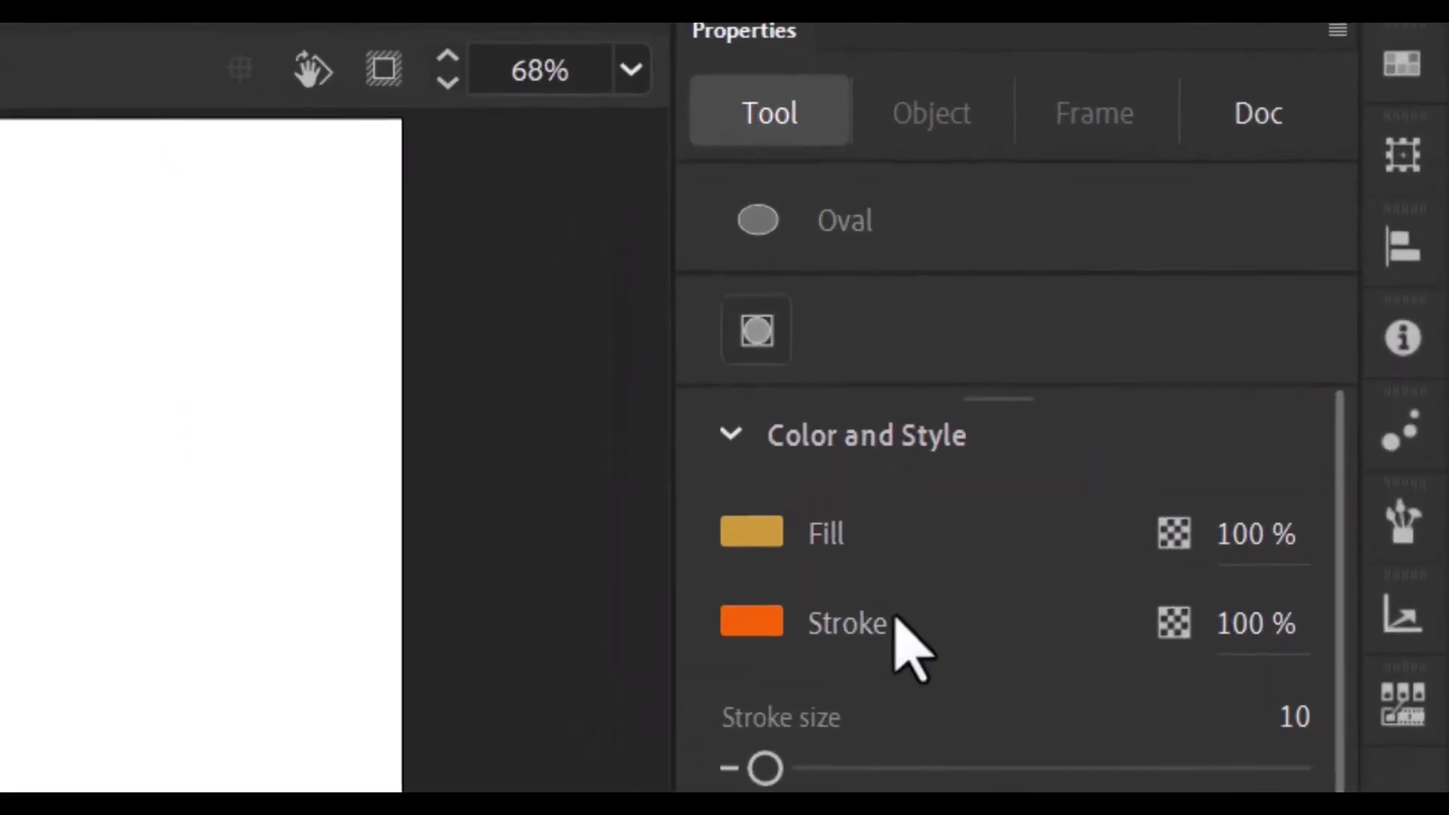
left_click(756, 636)
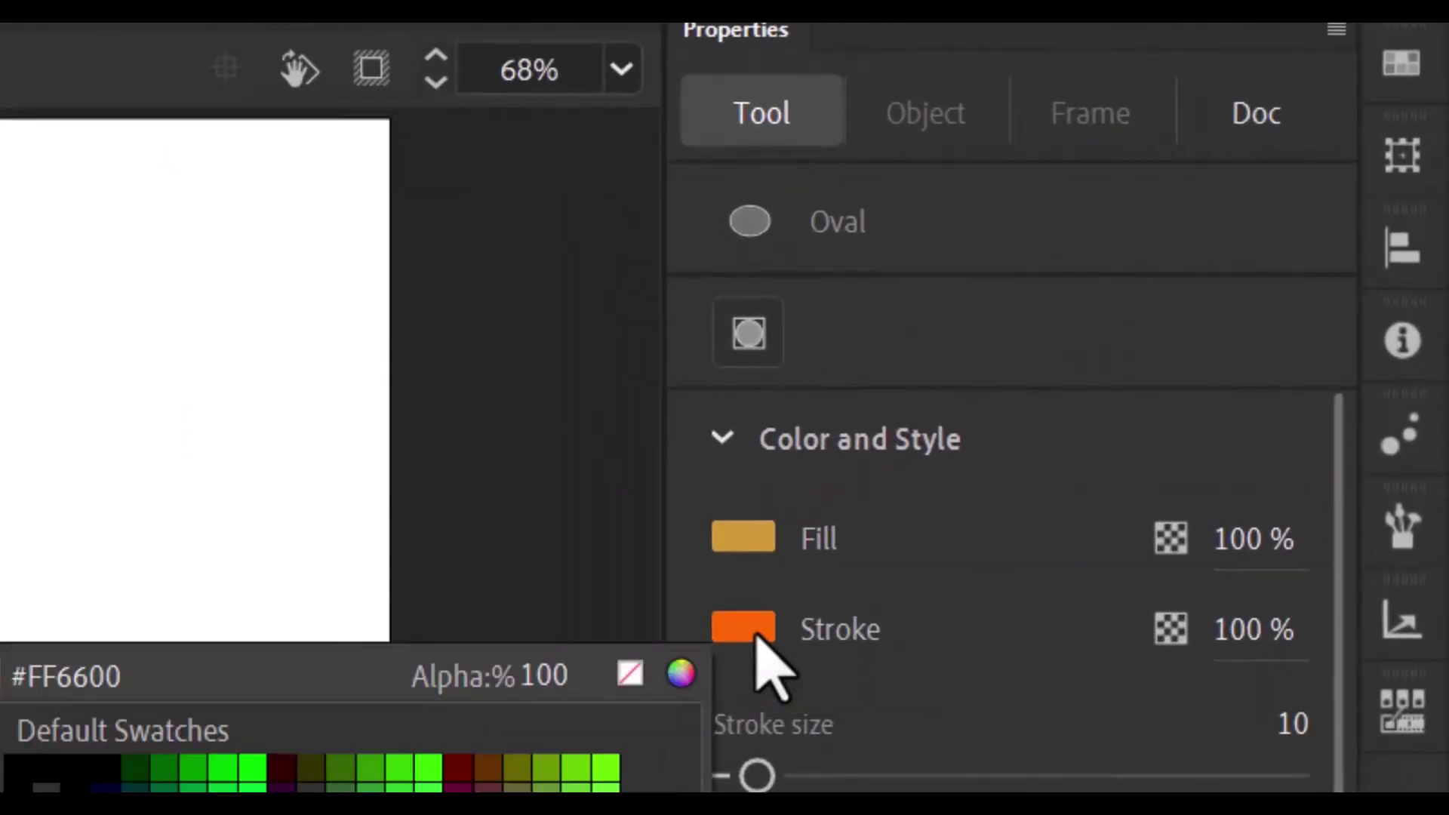
left_click(630, 673)
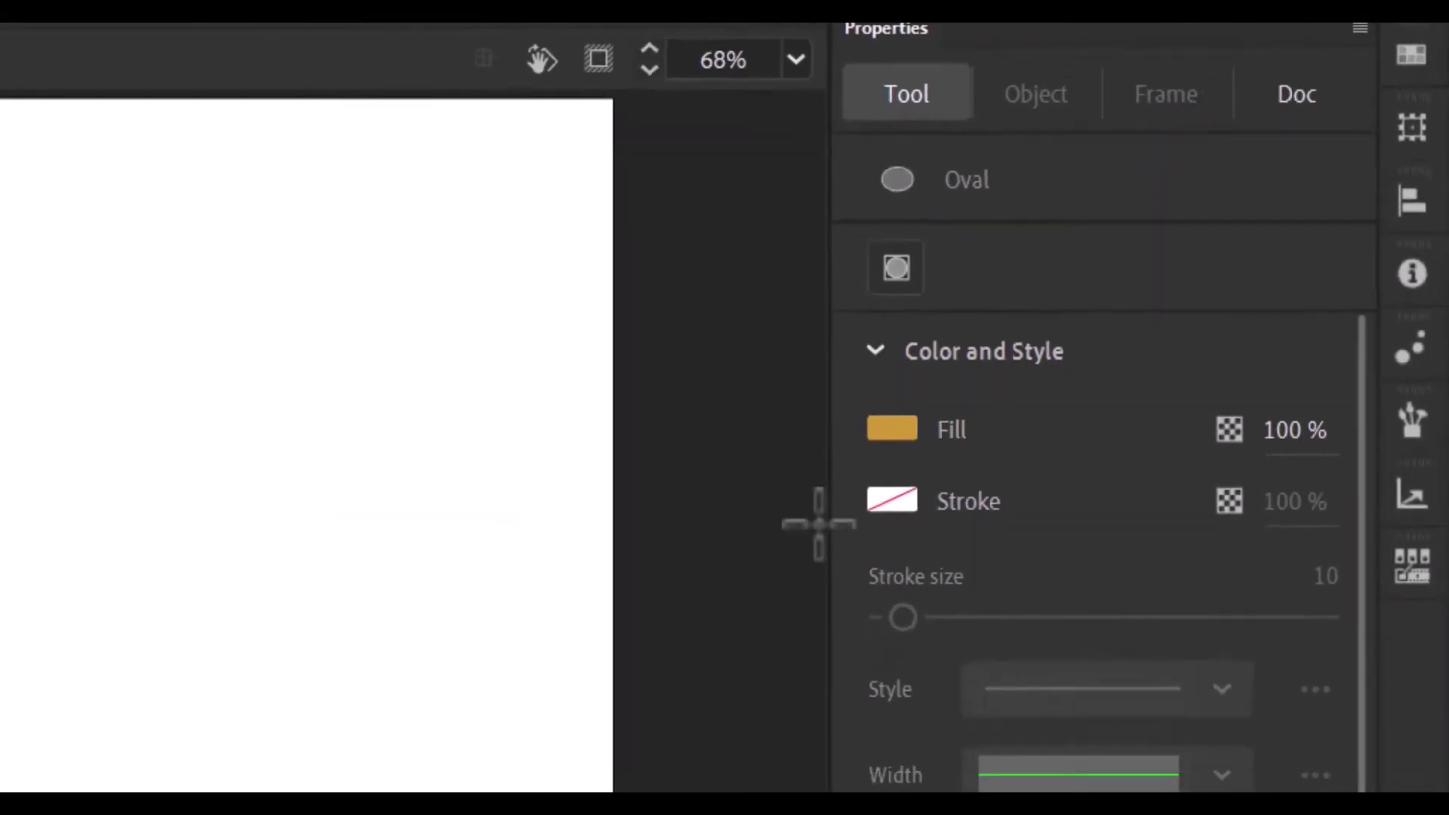
left_click(904, 433)
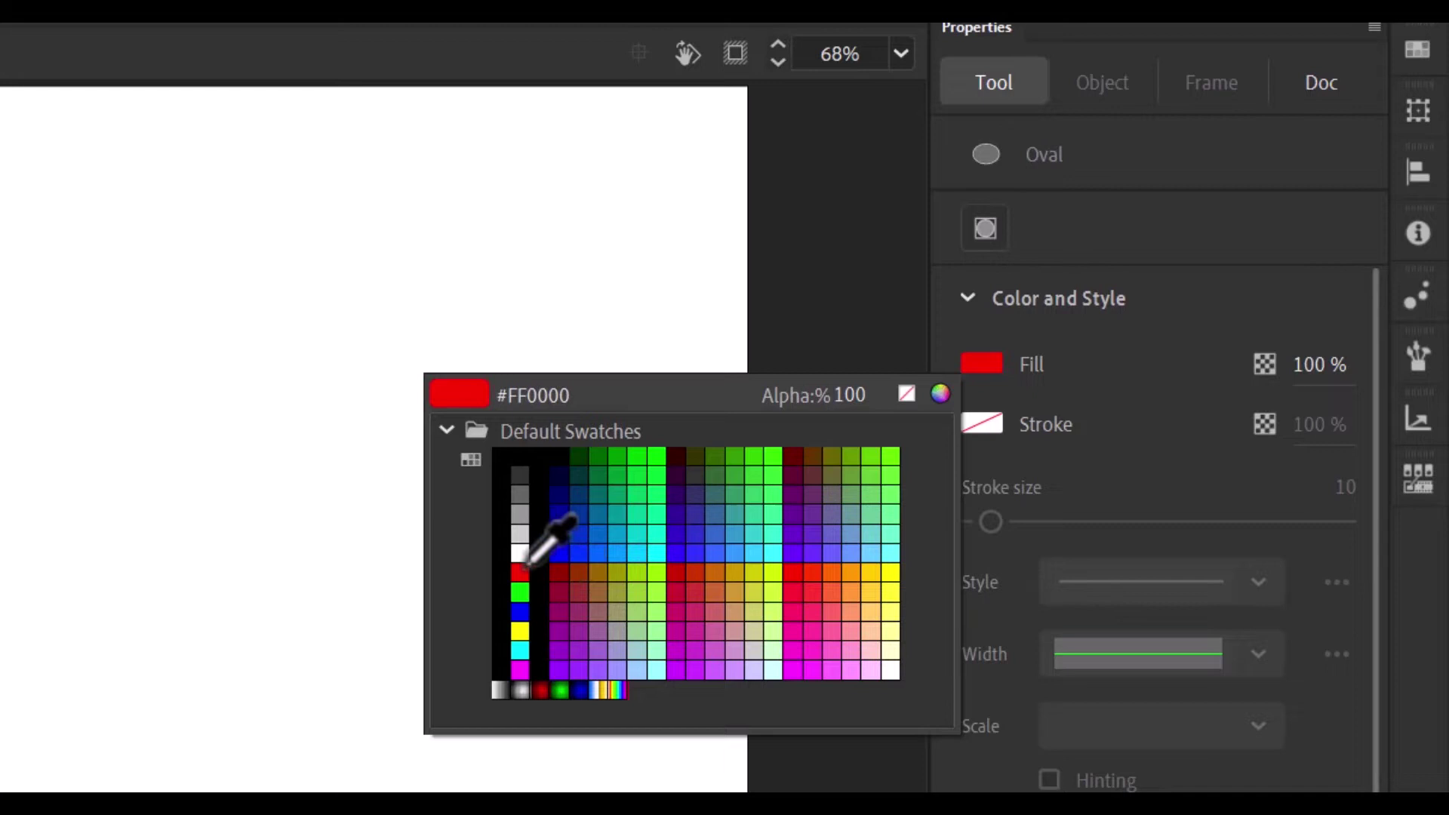
left_click(559, 534)
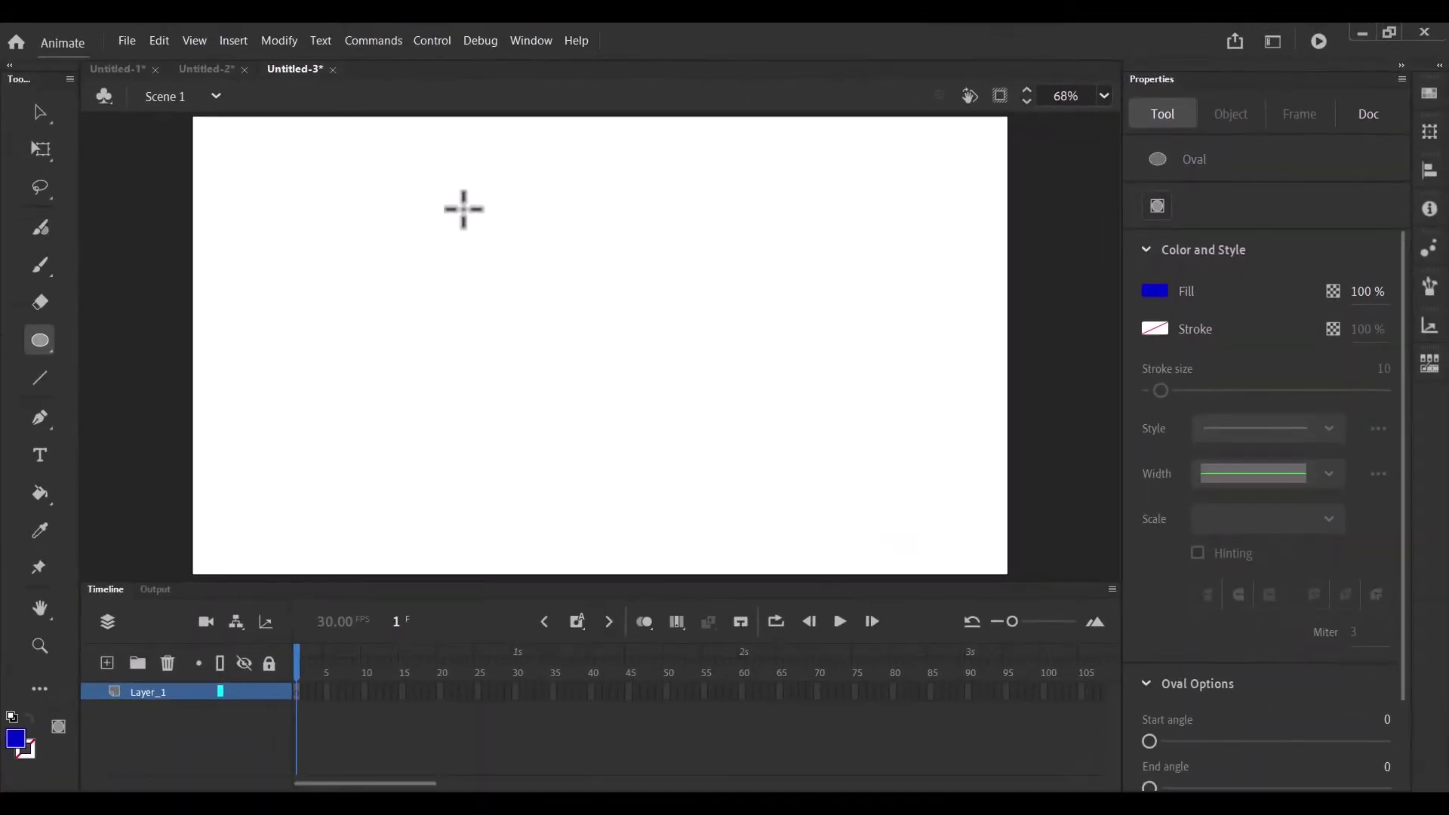
left_click_drag(463, 209, 697, 474)
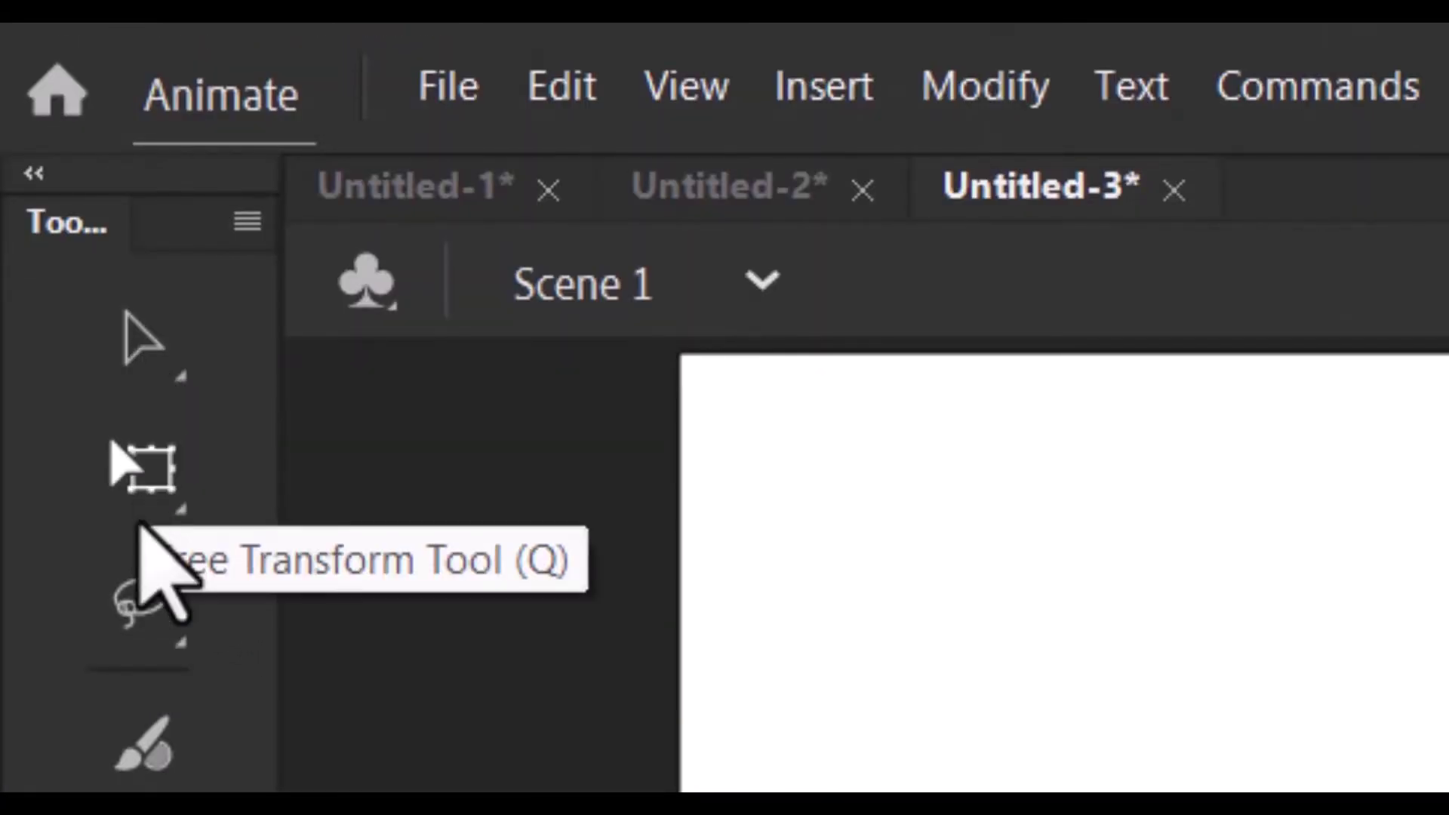
- With Free Transform, shrink the circle to 404.2 × 404.2 at X 426.5, Y 145.1, testing squash and rotate
left_click(150, 472)
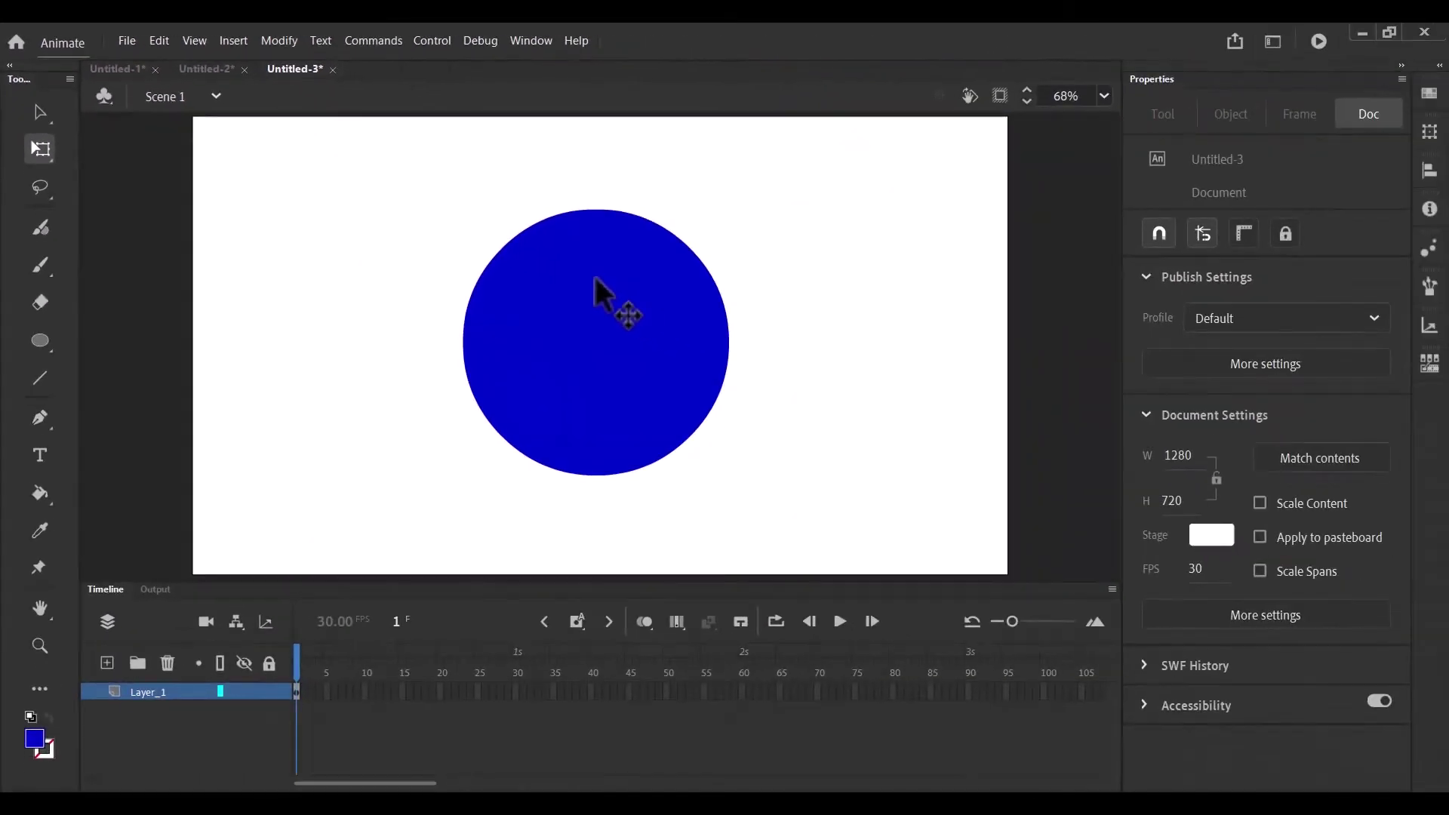
left_click(595, 279)
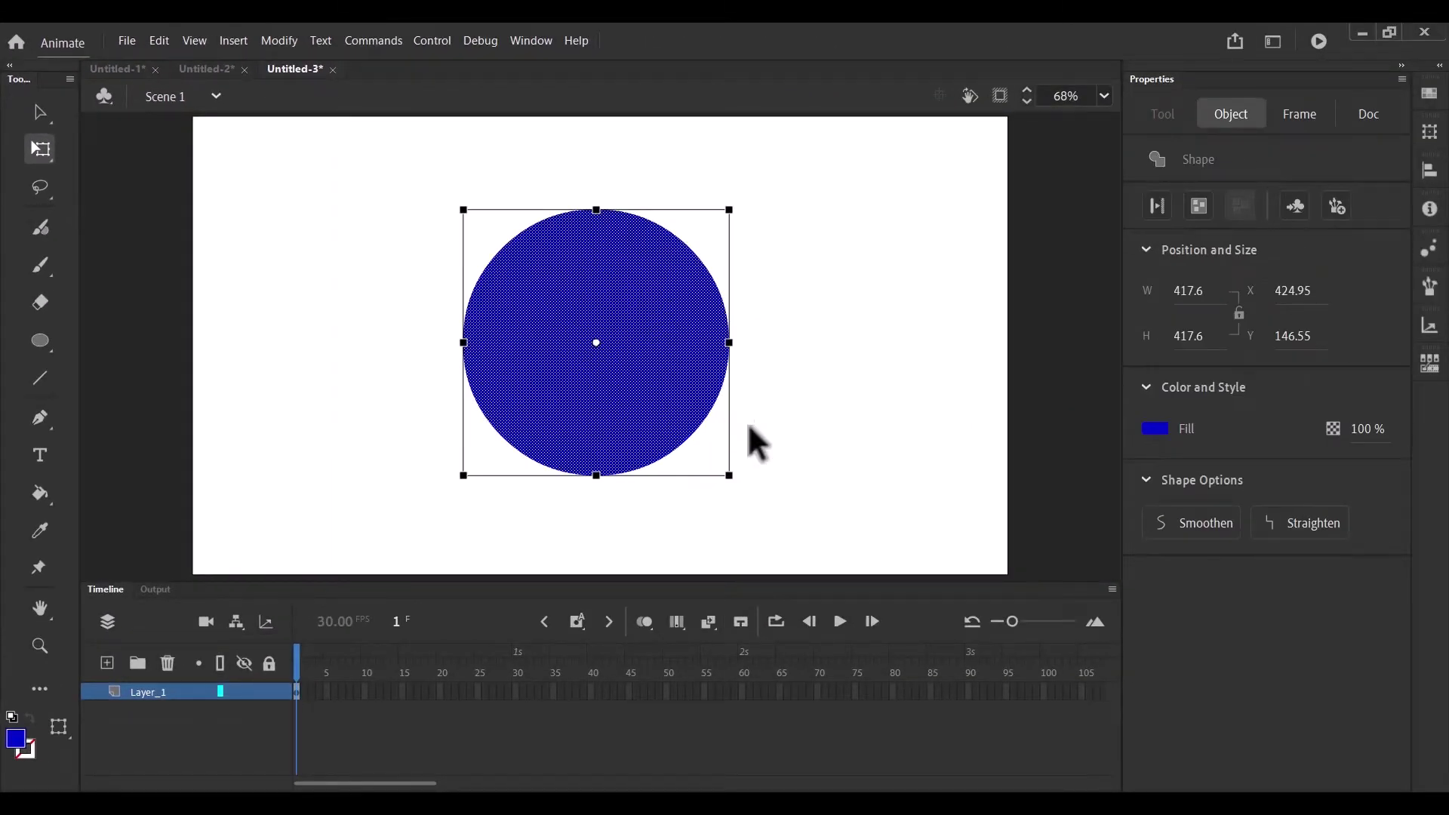
key("ctrl+z")
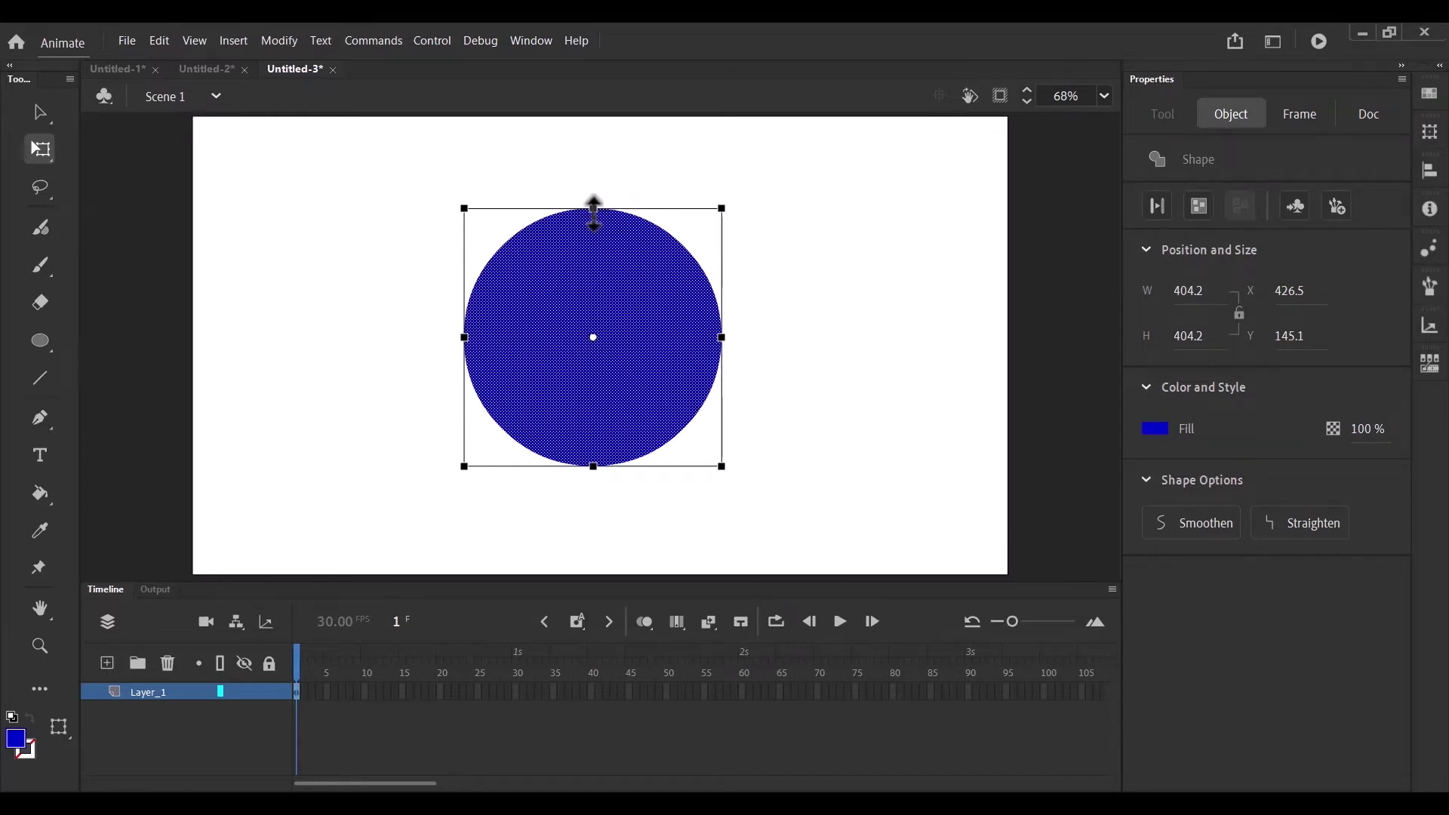
mouse_move(594, 213)
left_mouse_down()
mouse_move(589, 275)
mouse_move(609, 200)
left_mouse_up()
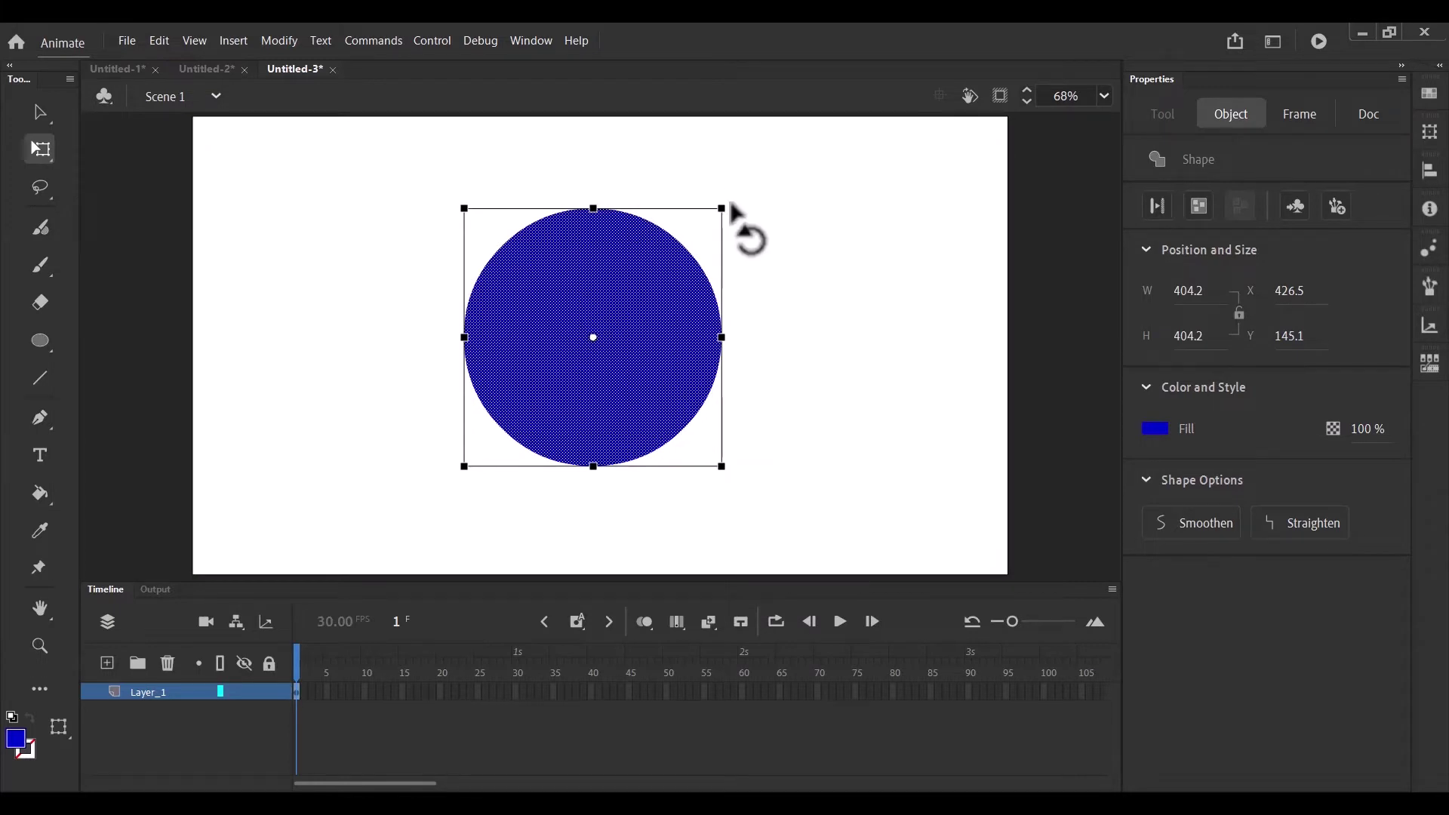
mouse_move(732, 205)
left_mouse_down()
mouse_move(741, 333)
mouse_move(699, 420)
mouse_move(785, 389)
mouse_move(737, 250)
mouse_move(709, 230)
mouse_move(754, 337)
mouse_move(756, 238)
mouse_move(712, 204)
mouse_move(737, 202)
left_mouse_up()
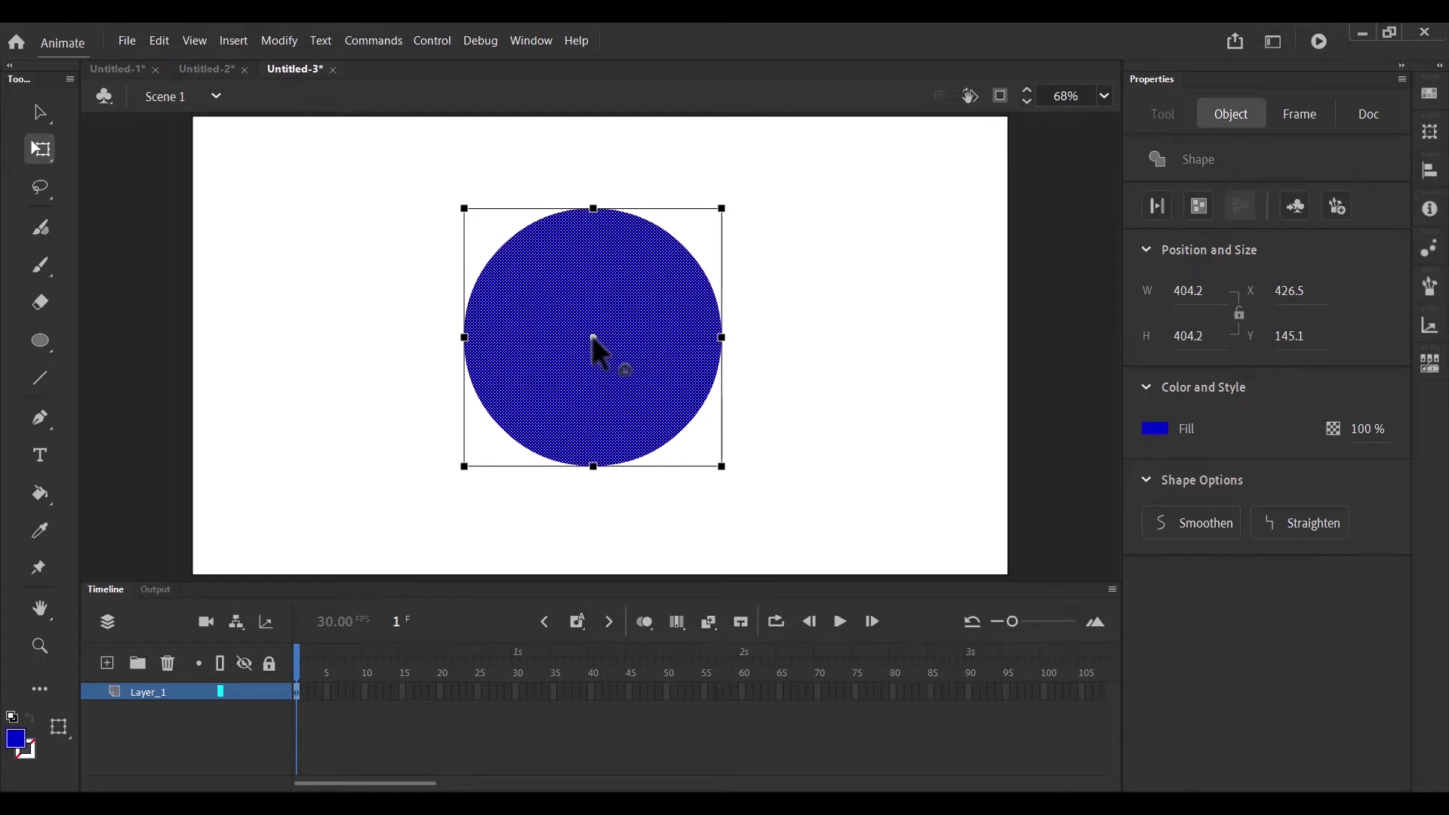
- Try pivot, squash and rotation moves, then narrow the circle to 376.05 × 404.2
left_click_drag(604, 419, 592, 459)
mouse_move(593, 205)
left_mouse_down()
mouse_move(588, 349)
mouse_move(589, 188)
mouse_move(589, 220)
mouse_move(591, 201)
left_mouse_up()
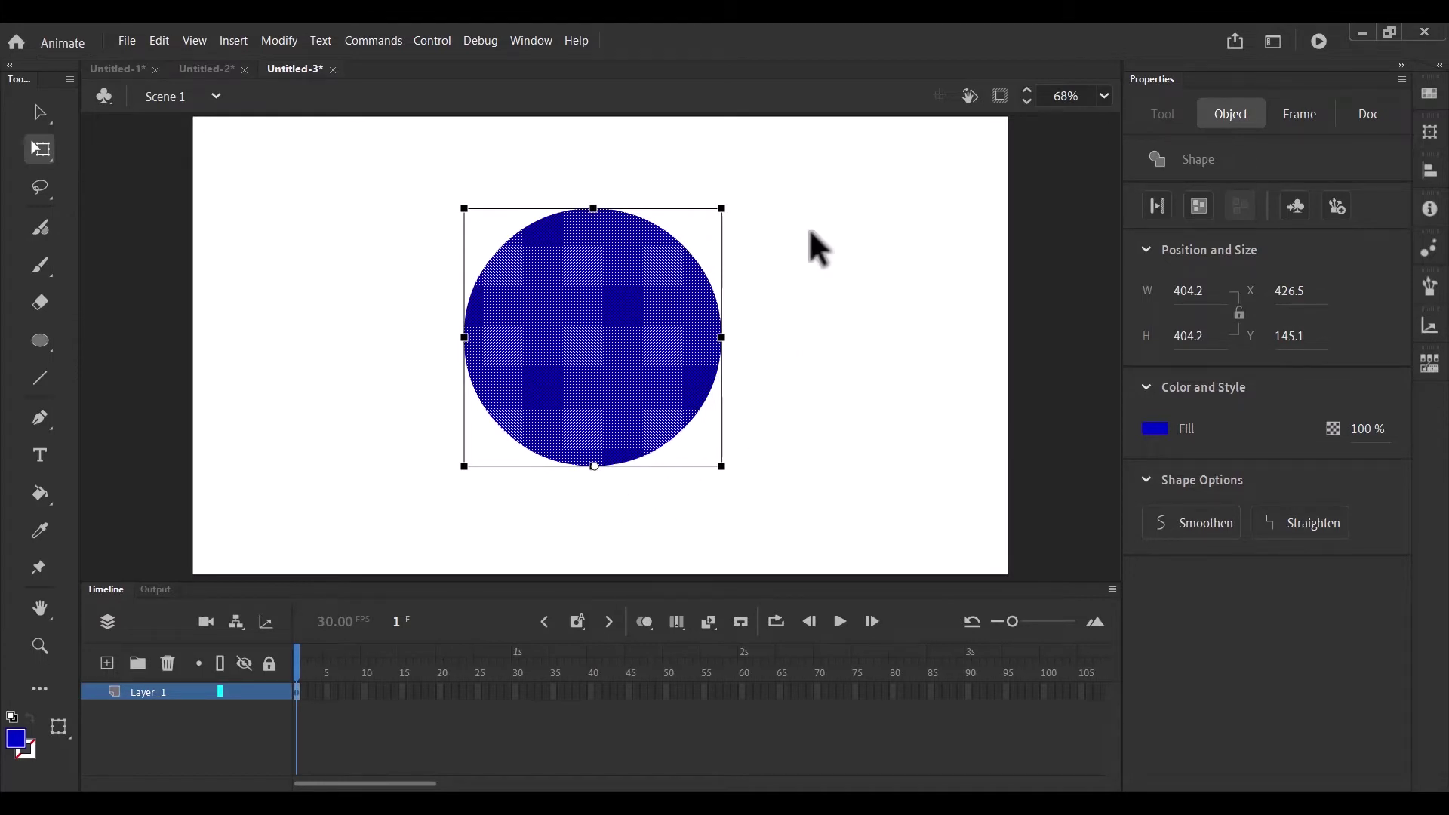
left_click_drag(730, 200, 705, 256)
left_click_drag(593, 467, 618, 330)
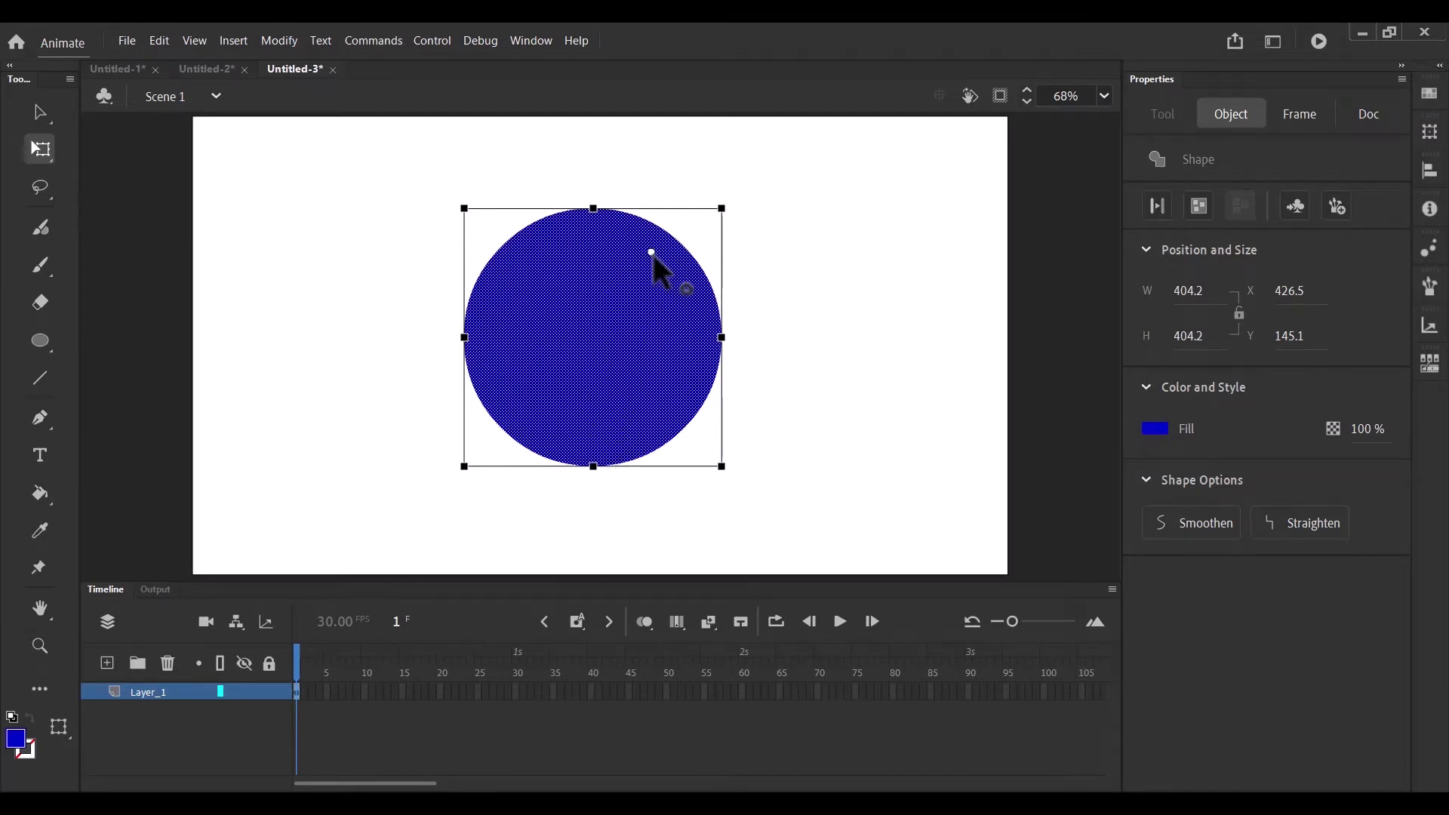
left_click_drag(470, 483, 564, 377)
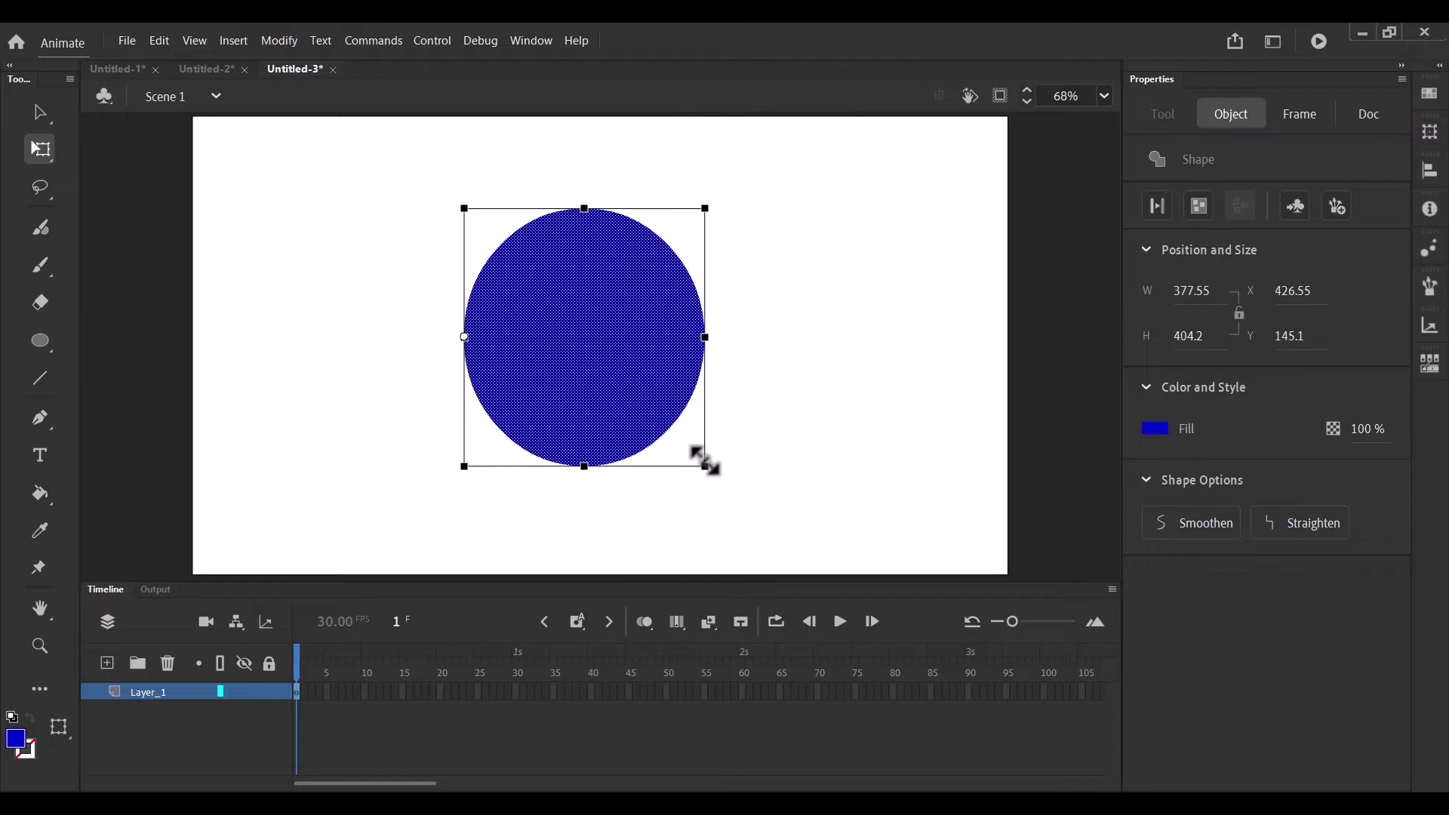
left_click_drag(706, 462, 692, 458)
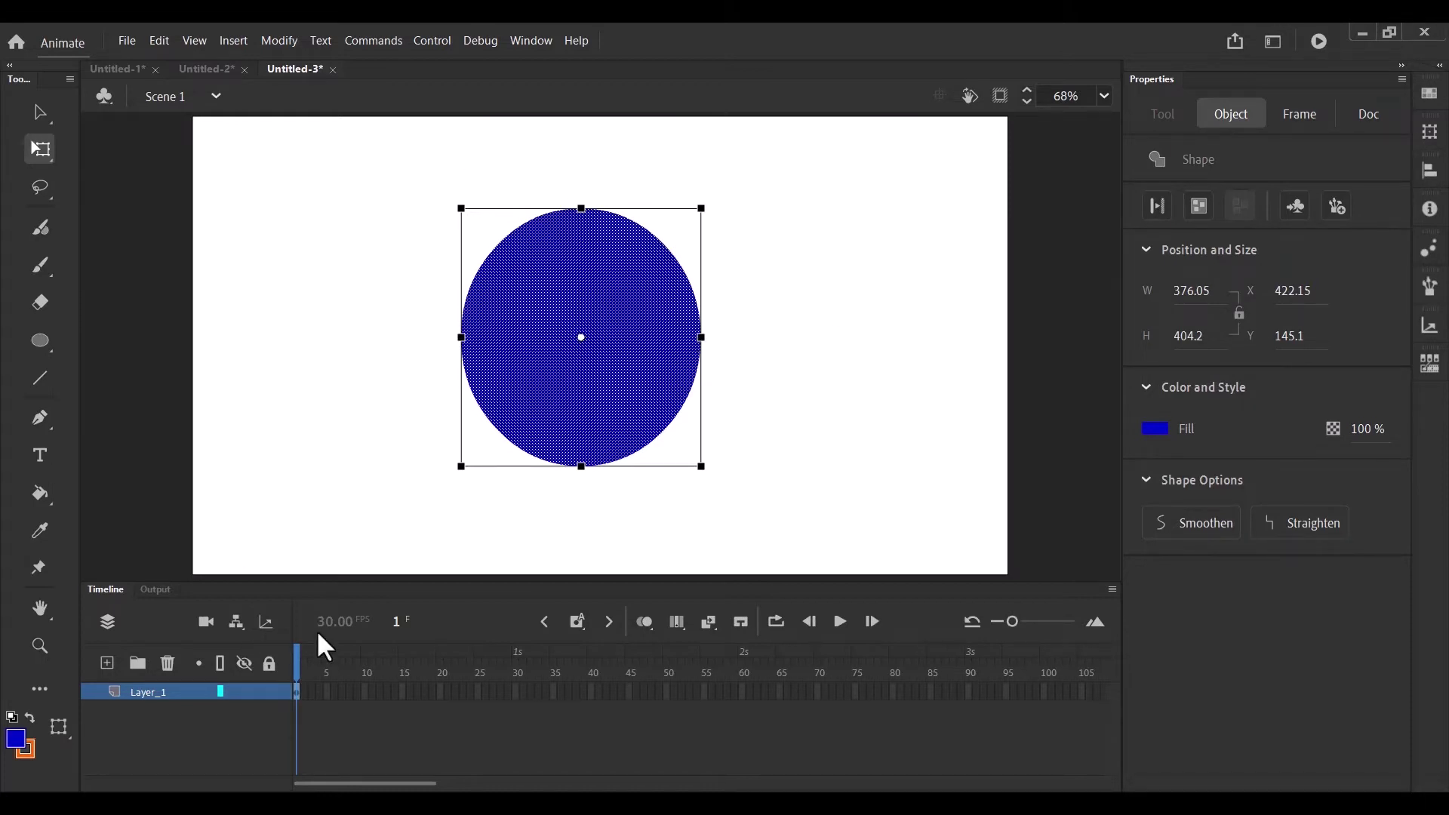
- Delete the blue oval and drag out a large blue rectangle with a thick orange outline
left_click(175, 693)
left_click(167, 662)
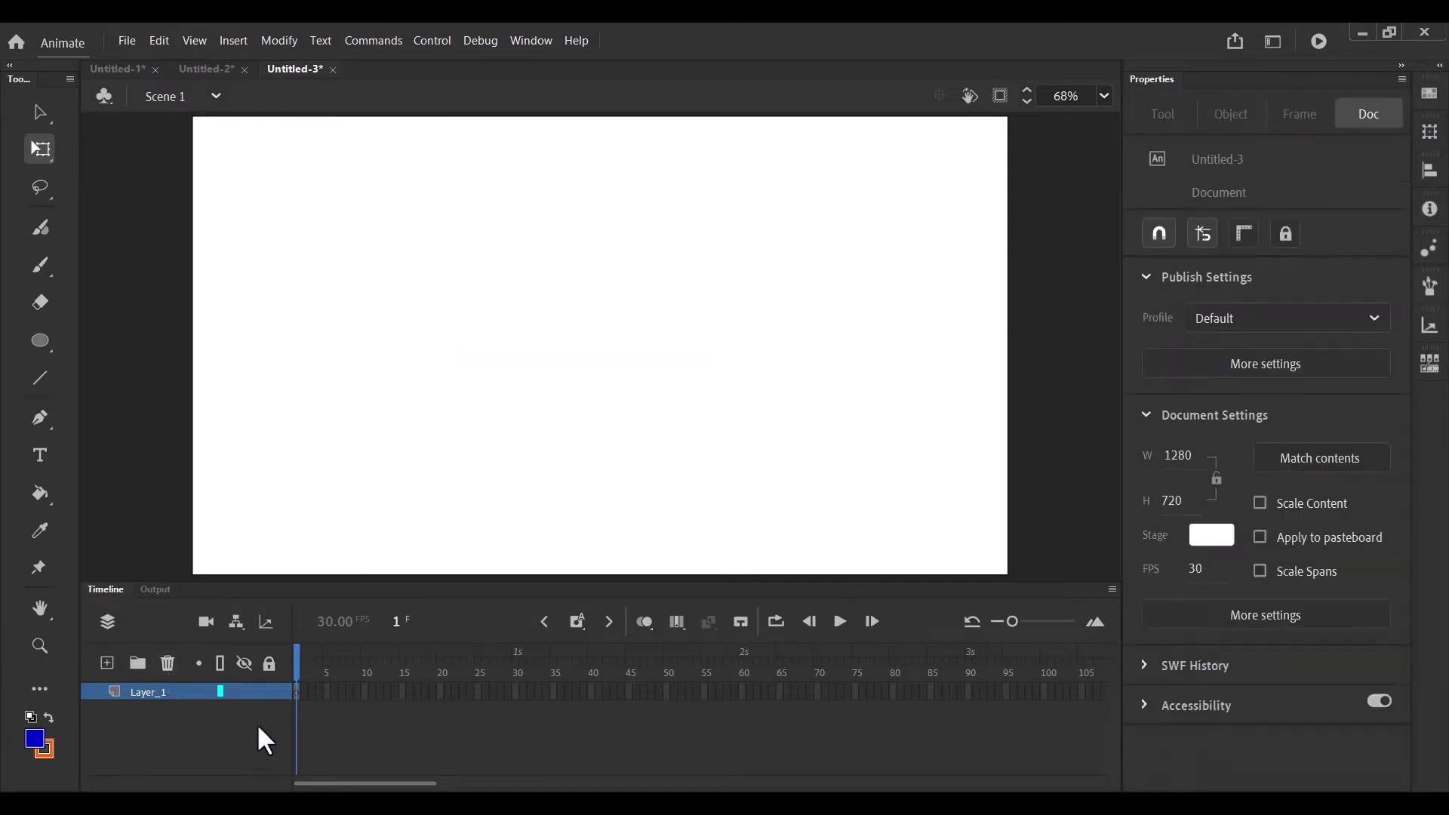
left_click_drag(33, 342, 33, 343)
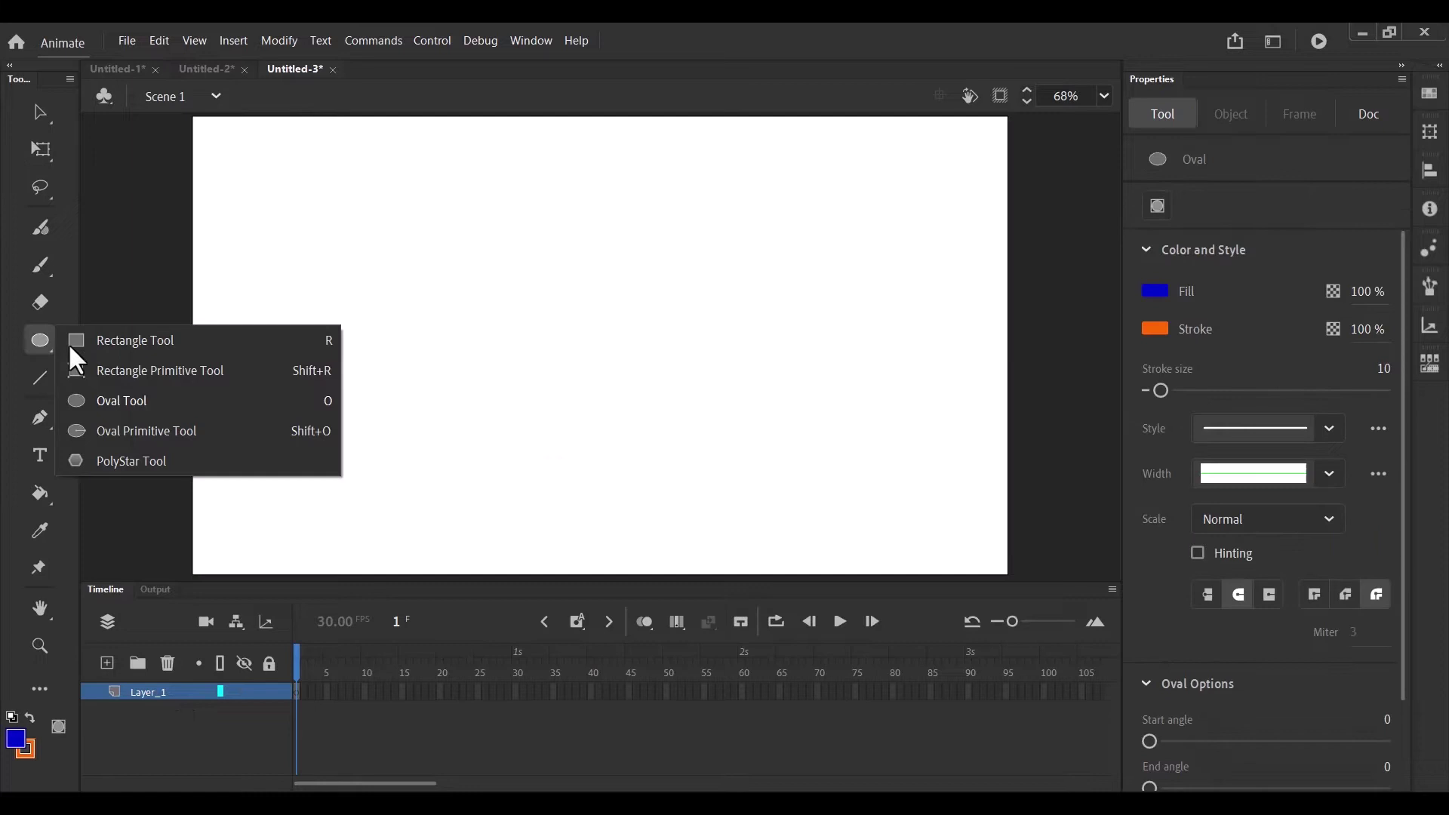
left_click(100, 342)
left_click_drag(317, 186, 828, 472)
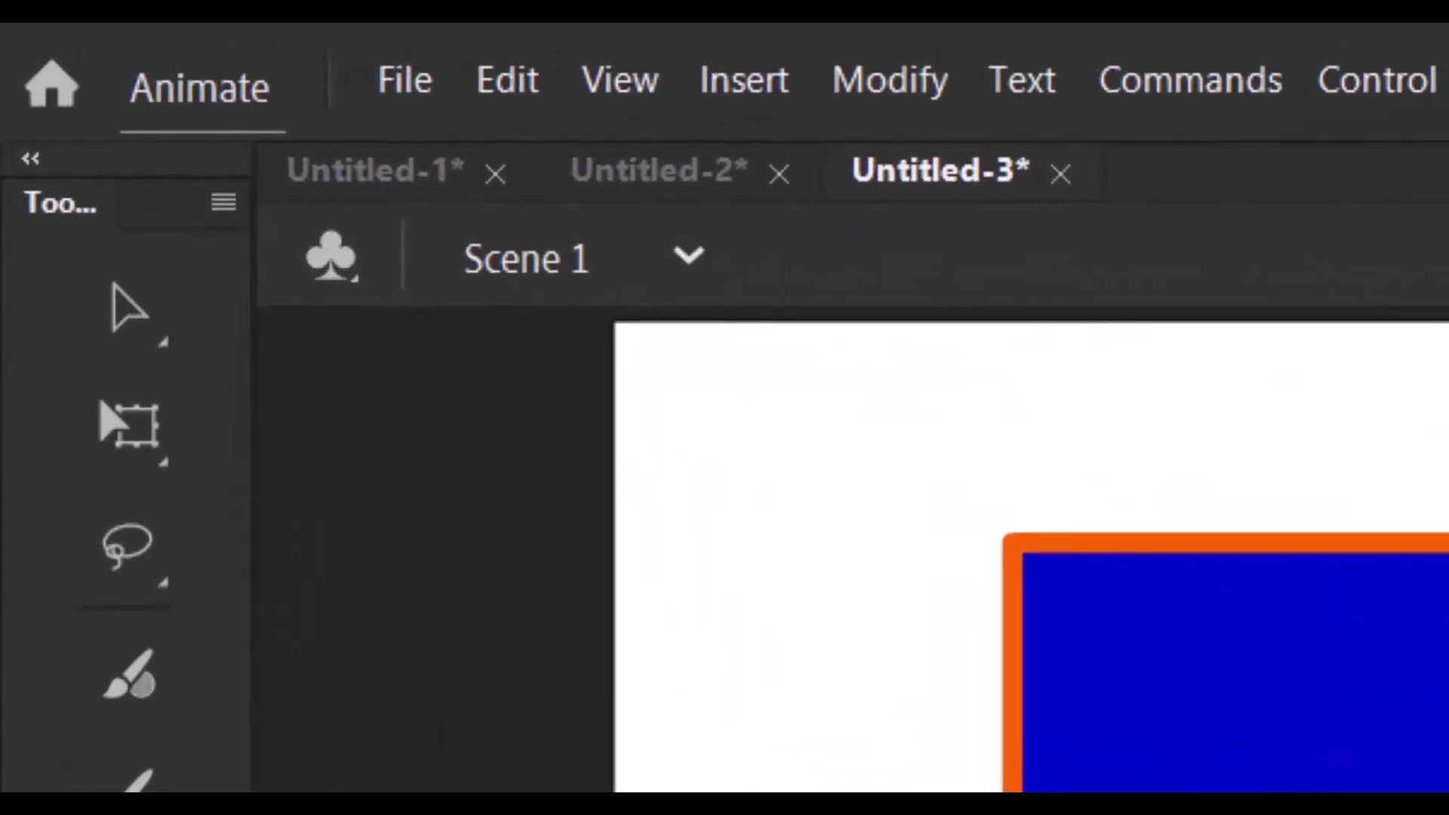
- Lasso a curved left piece off the rectangle and move it down and left
left_click(121, 545)
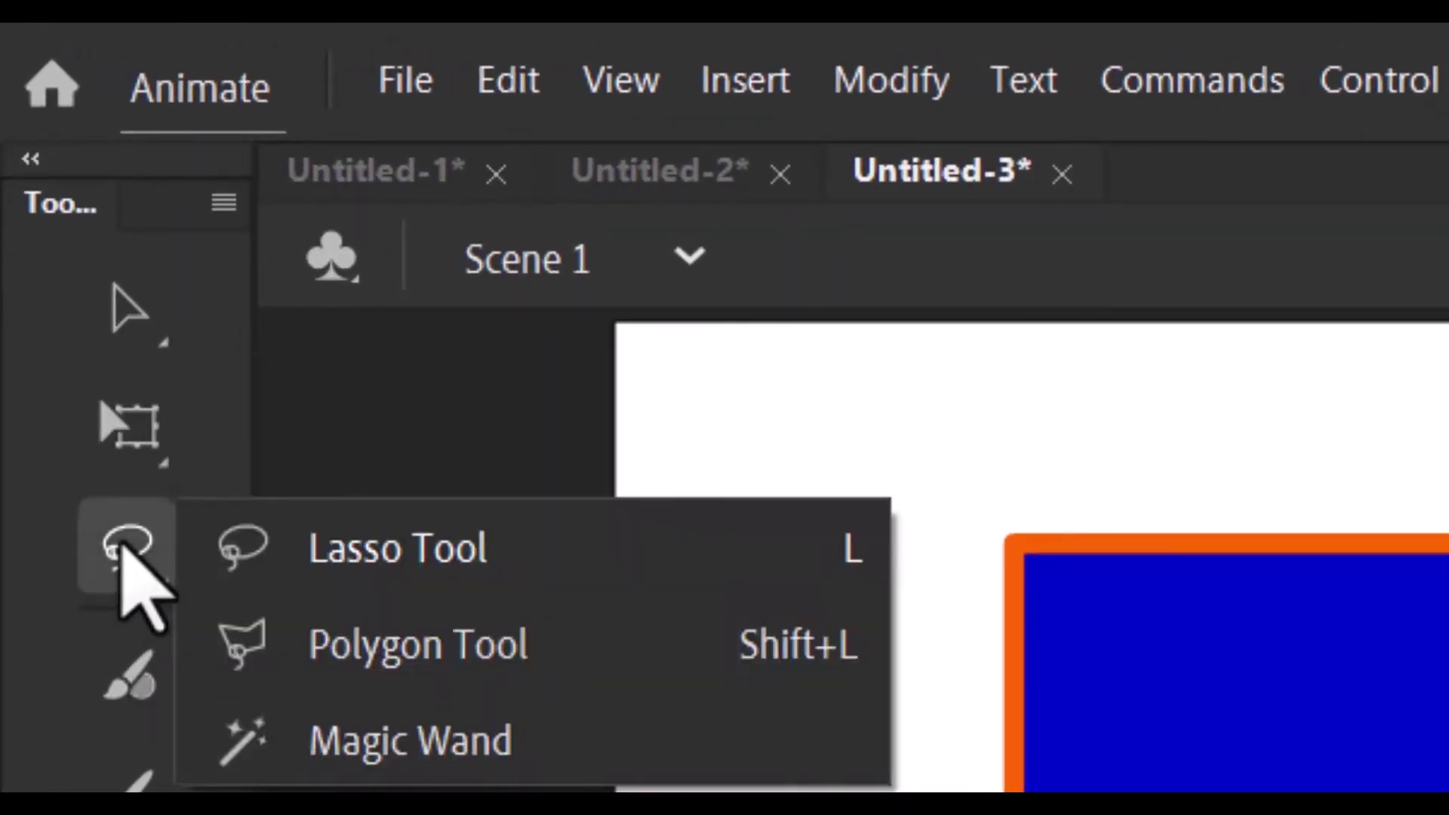
left_click(478, 550)
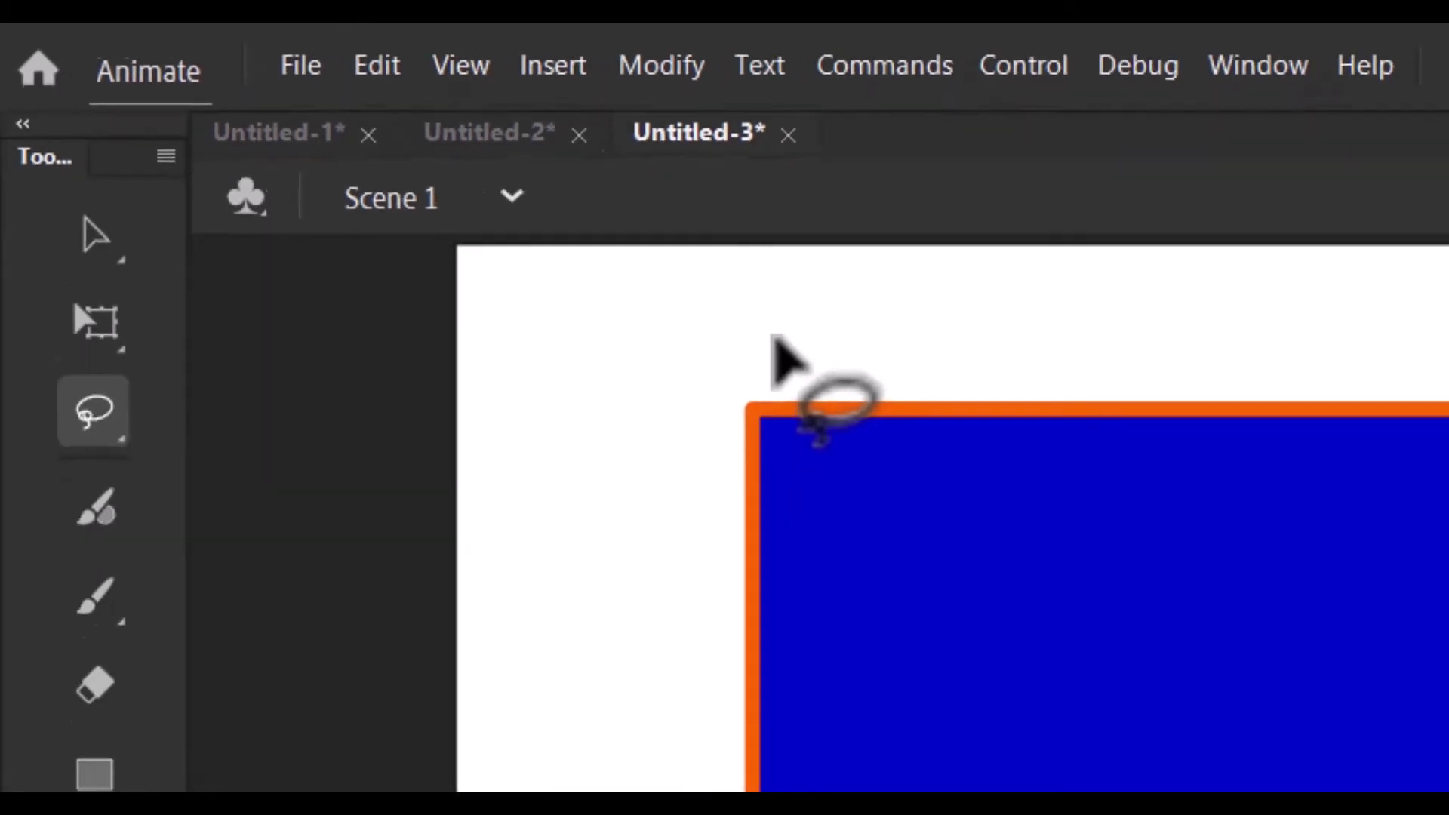
mouse_move(777, 347)
left_mouse_down()
mouse_move(464, 156)
mouse_move(772, 153)
mouse_move(844, 177)
mouse_move(864, 202)
mouse_move(883, 326)
mouse_move(861, 482)
mouse_move(764, 520)
mouse_move(637, 539)
mouse_move(316, 513)
mouse_move(267, 492)
mouse_move(259, 437)
mouse_move(280, 237)
mouse_move(300, 173)
mouse_move(336, 158)
left_mouse_up()
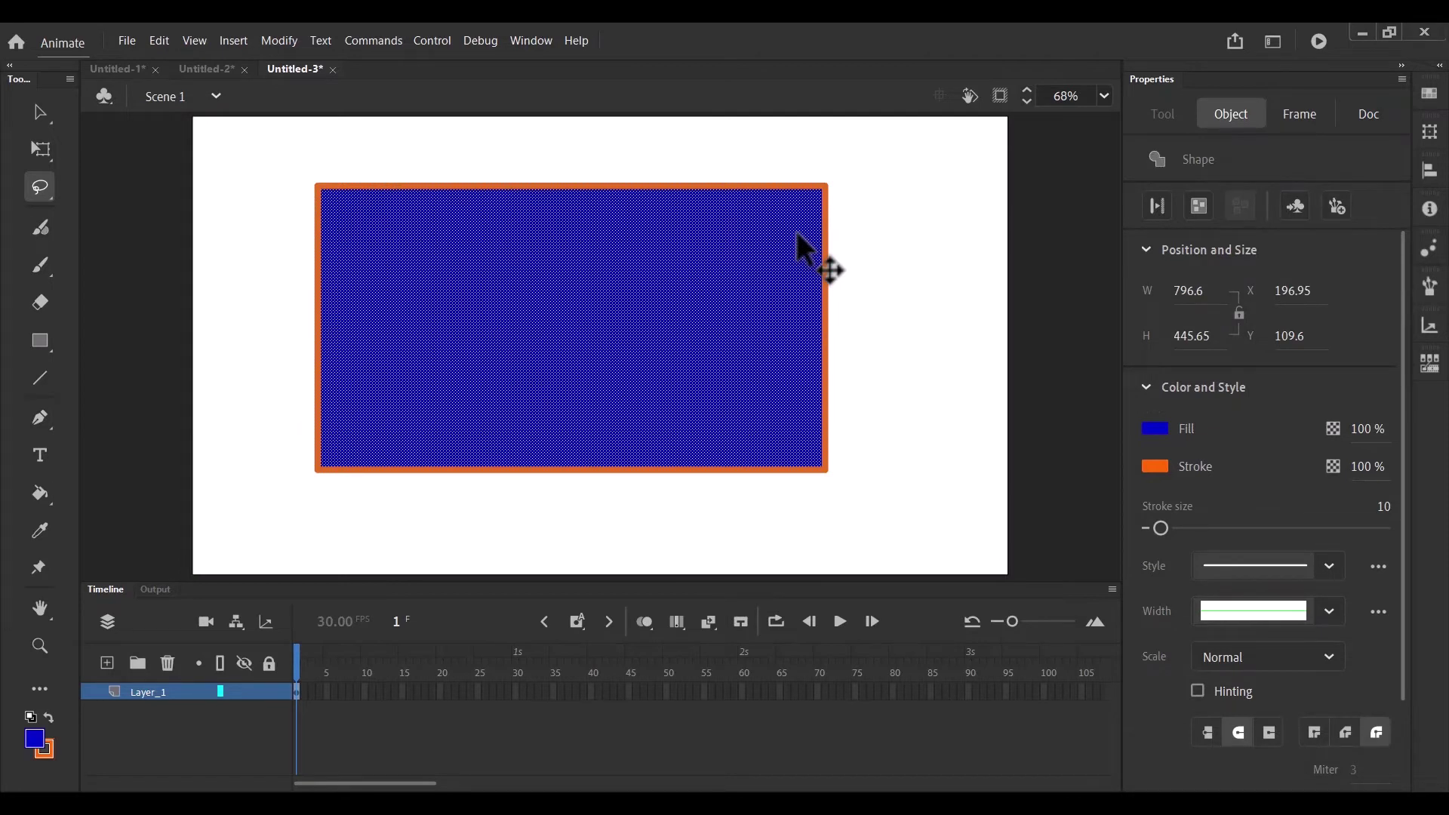
key("ctrl+shift+a")
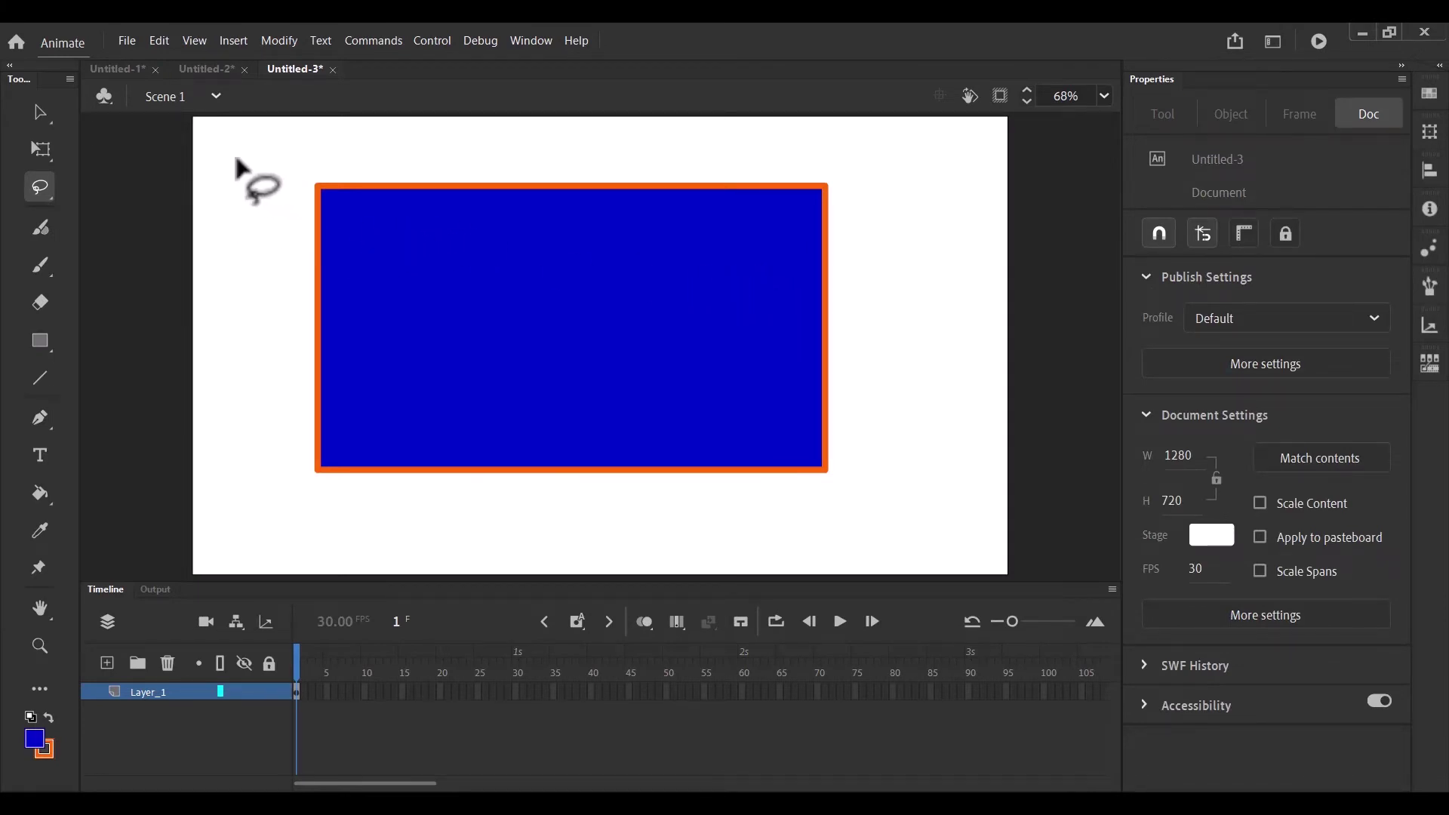
mouse_move(236, 160)
left_mouse_down()
mouse_move(350, 158)
mouse_move(428, 186)
mouse_move(465, 233)
mouse_move(492, 322)
mouse_move(577, 347)
mouse_move(628, 389)
mouse_move(667, 437)
mouse_move(676, 481)
mouse_move(647, 508)
mouse_move(562, 531)
mouse_move(307, 534)
mouse_move(256, 496)
mouse_move(216, 374)
mouse_move(242, 159)
left_mouse_up()
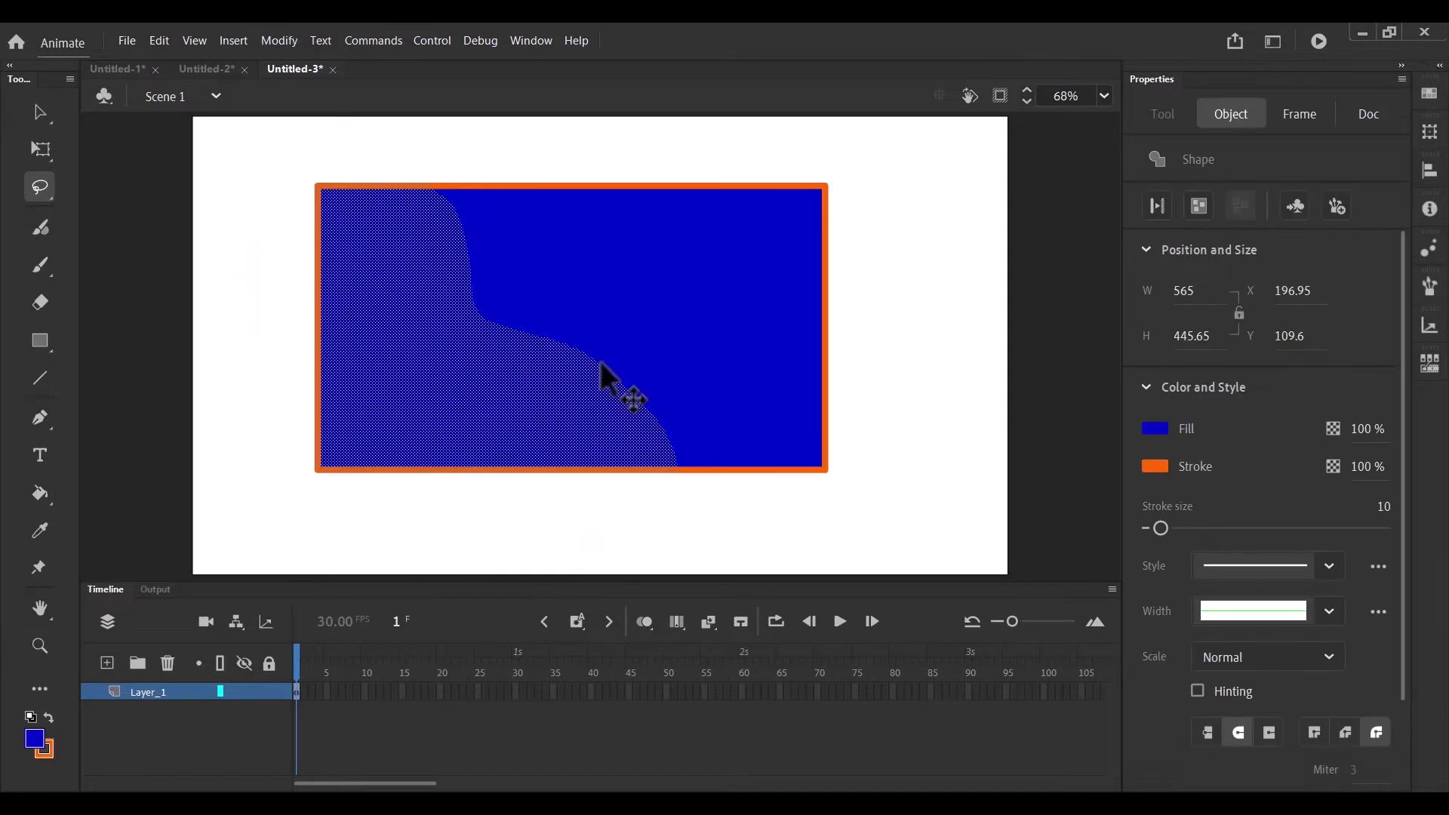
left_click(41, 117)
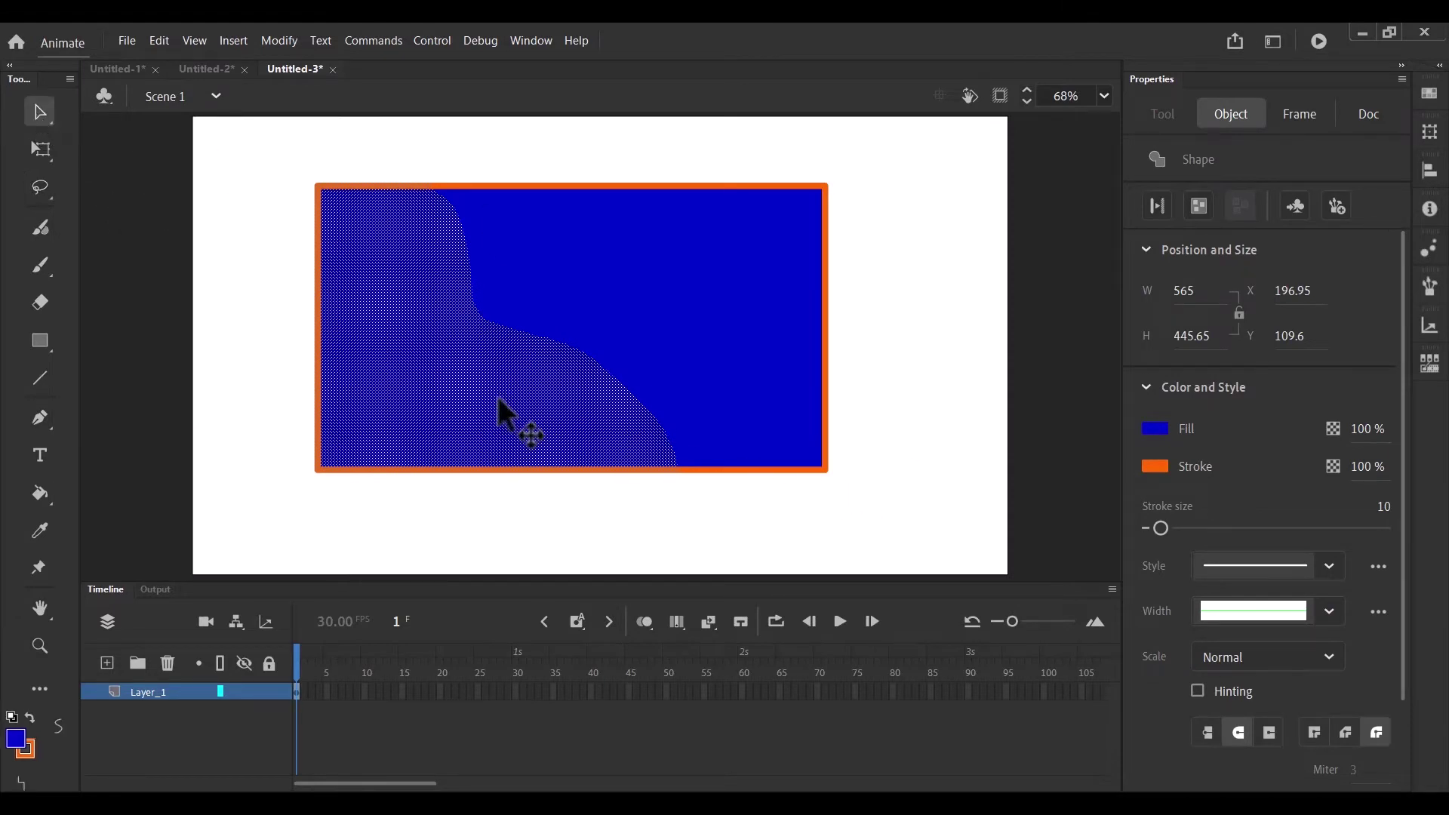
mouse_move(501, 414)
left_mouse_down()
mouse_move(469, 491)
mouse_move(430, 450)
mouse_move(432, 401)
mouse_move(372, 451)
left_mouse_up()
- Shift the right piece right, lasso a sliver off it, and move it to X 998.05, Y 42.95
left_click(717, 338)
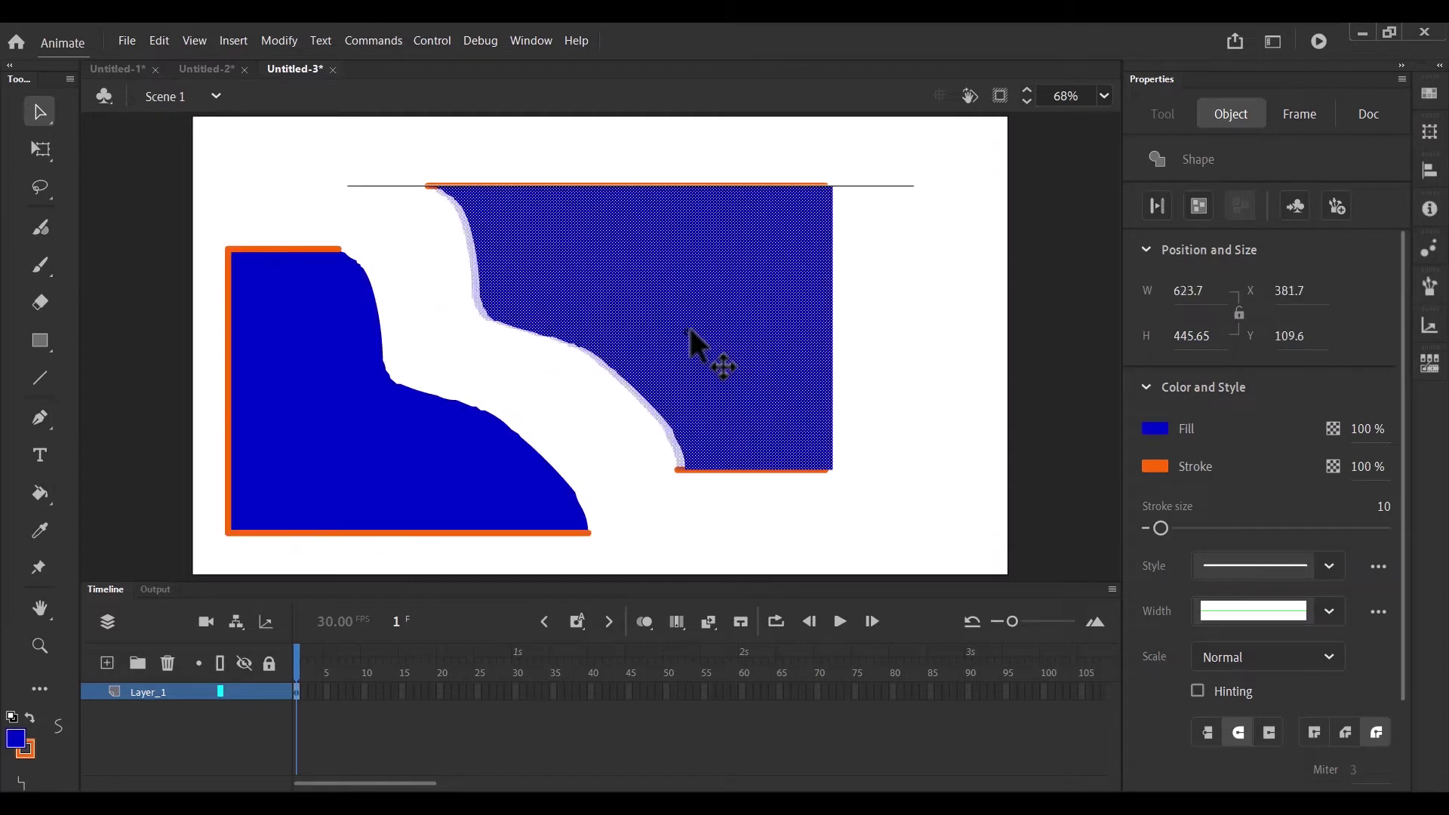
left_click_drag(692, 339, 761, 341)
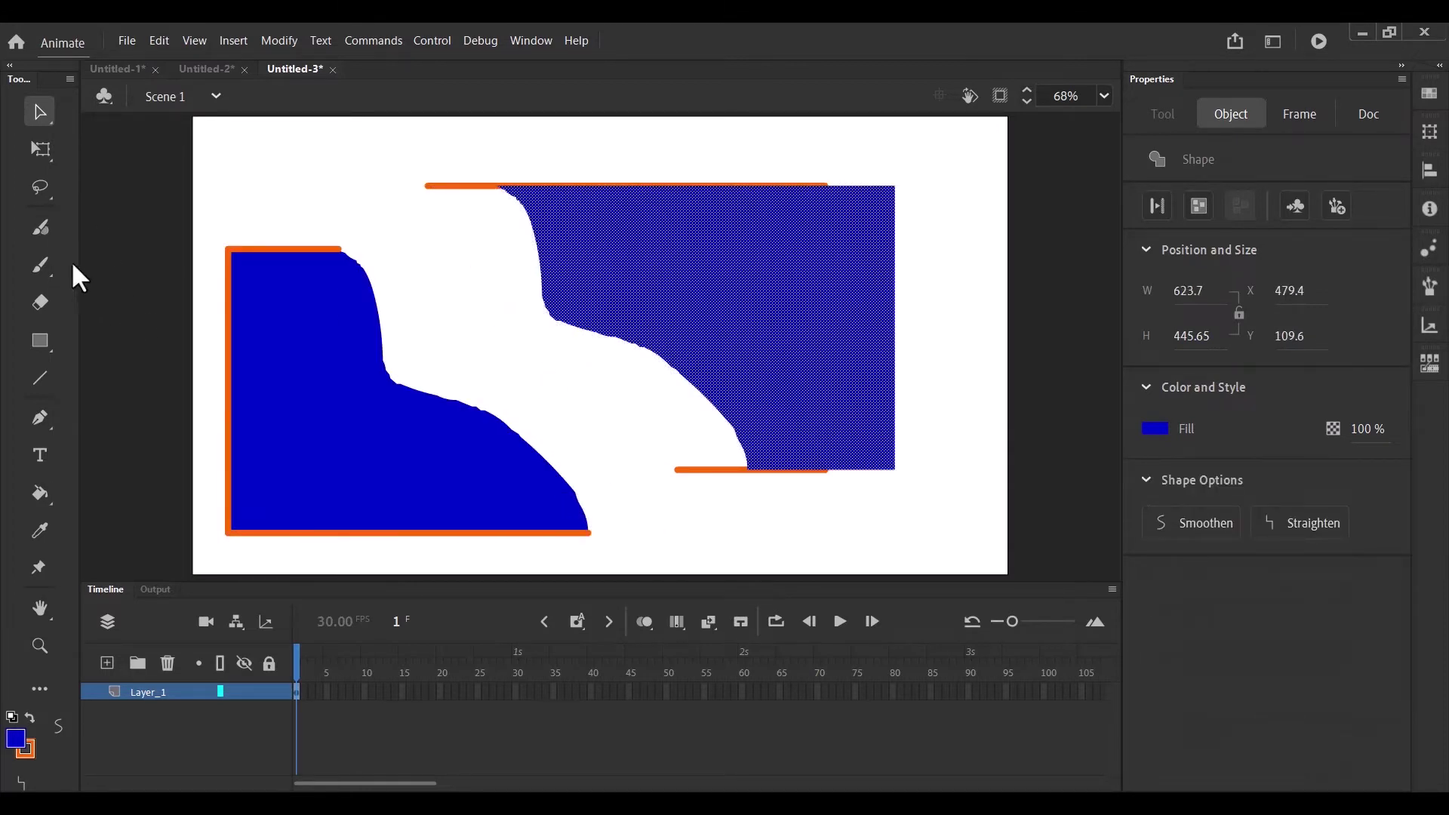
left_click(42, 189)
mouse_move(705, 143)
left_mouse_down()
mouse_move(813, 377)
mouse_move(902, 512)
mouse_move(994, 445)
mouse_move(976, 260)
mouse_move(868, 164)
mouse_move(706, 148)
left_mouse_up()
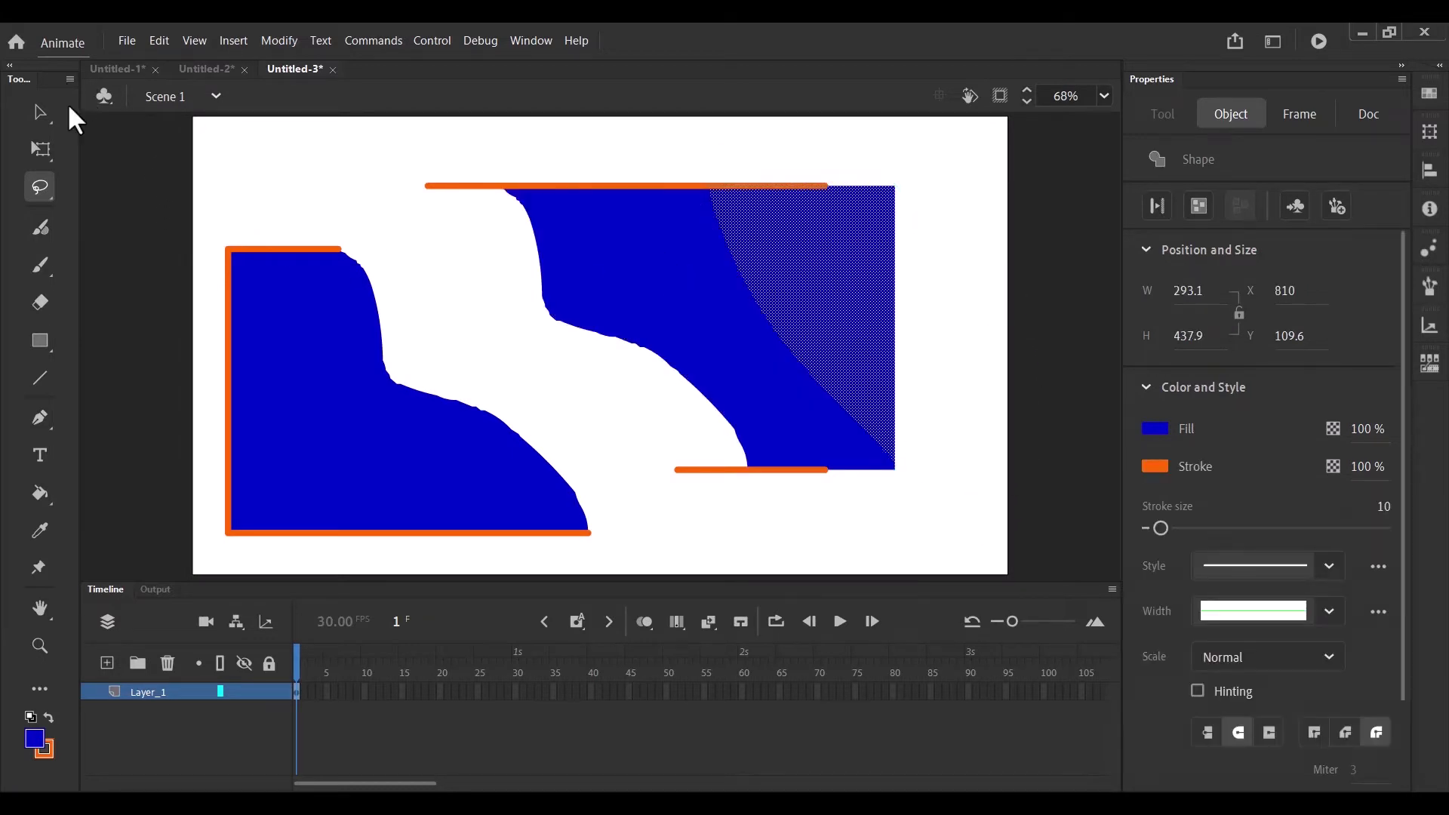
left_click(40, 112)
left_click_drag(898, 307, 916, 355)
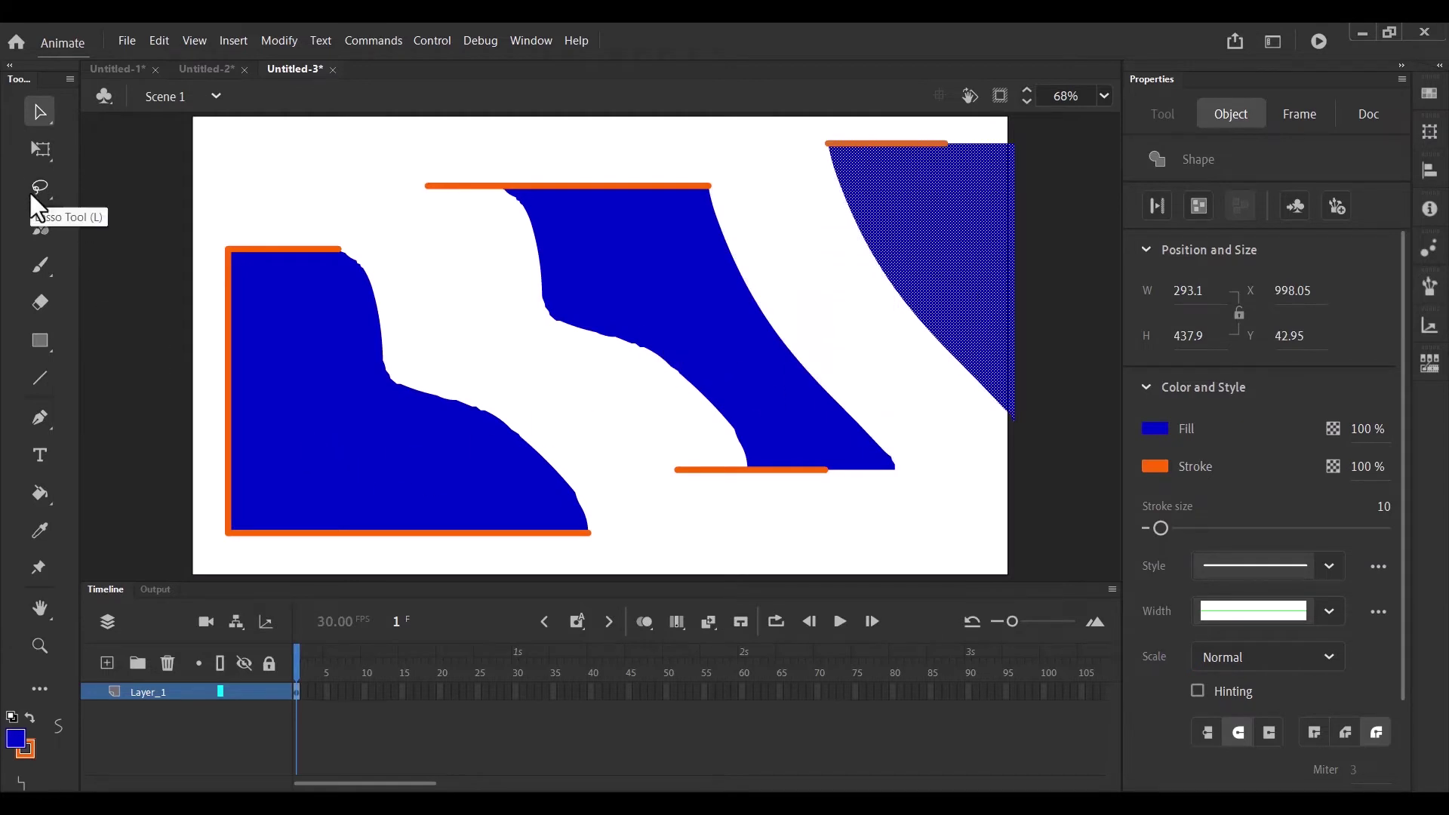
- Undo back to the whole rectangle, then lasso its lower-left triangle and drag it away
key("ctrl+z")
key("ctrl+z")
key("ctrl+z")
key("ctrl+z")
key("ctrl+z")
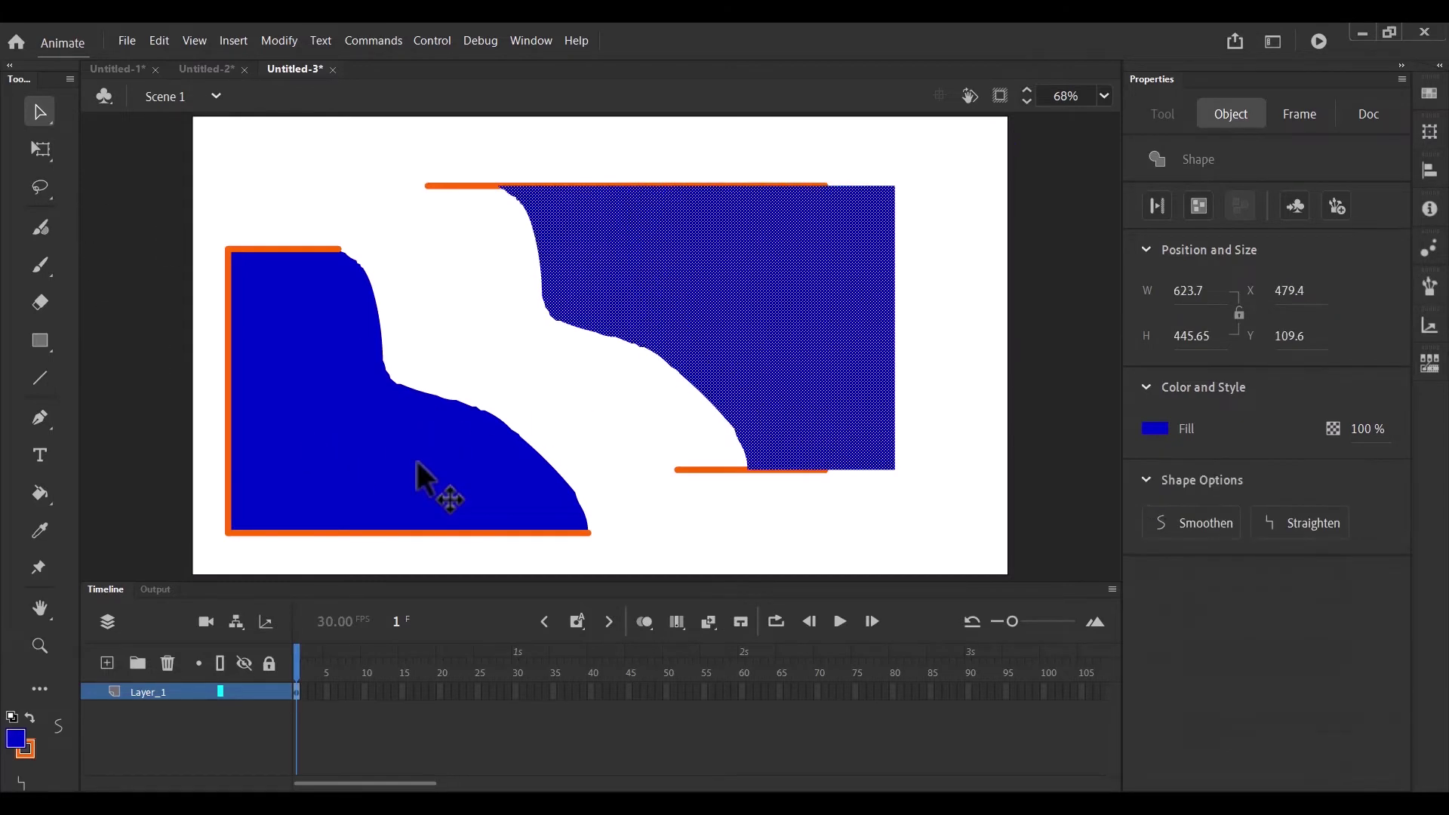
key("ctrl+z")
key("ctrl+z")
key("ctrl+z")
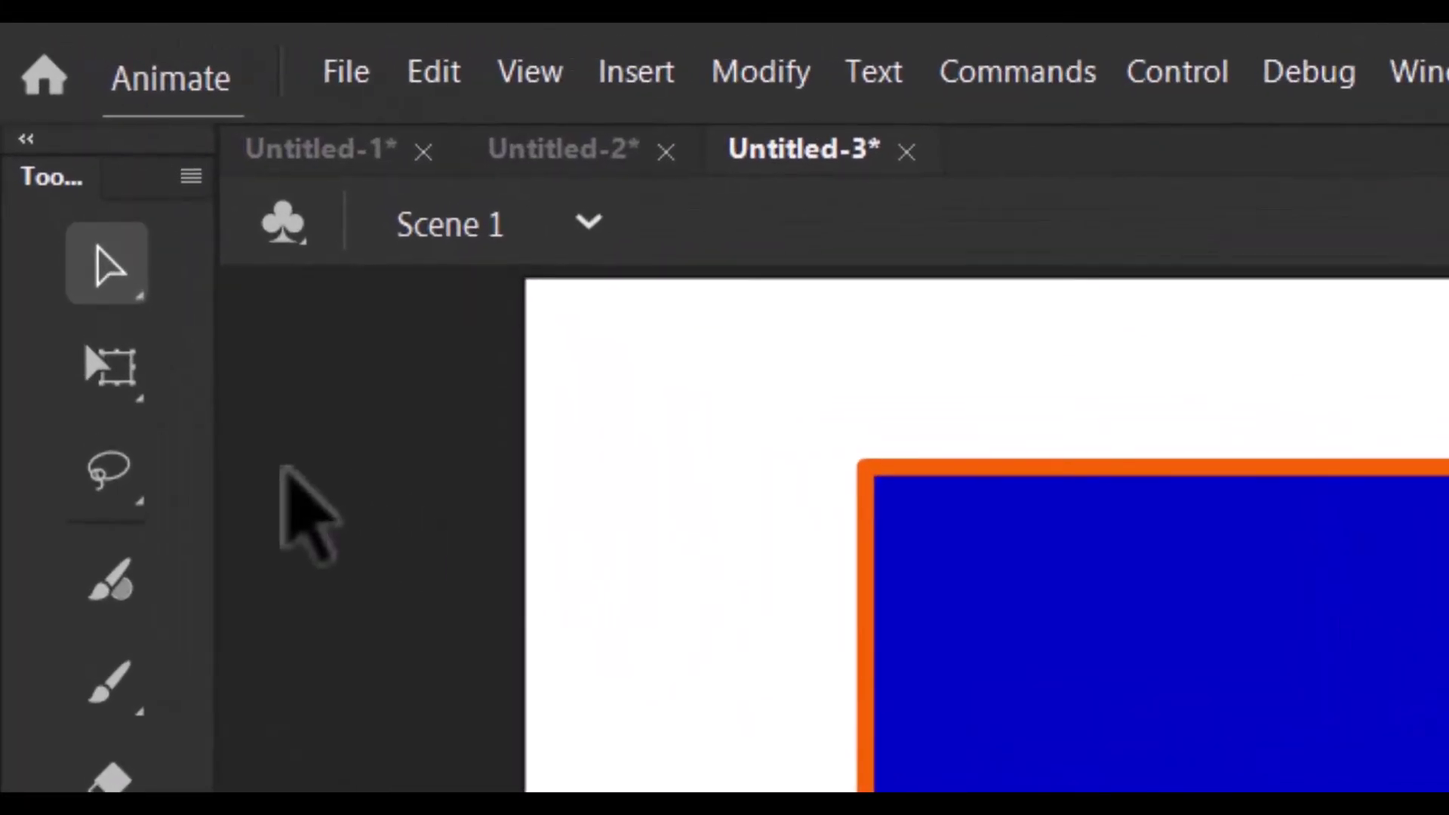
left_click(115, 473)
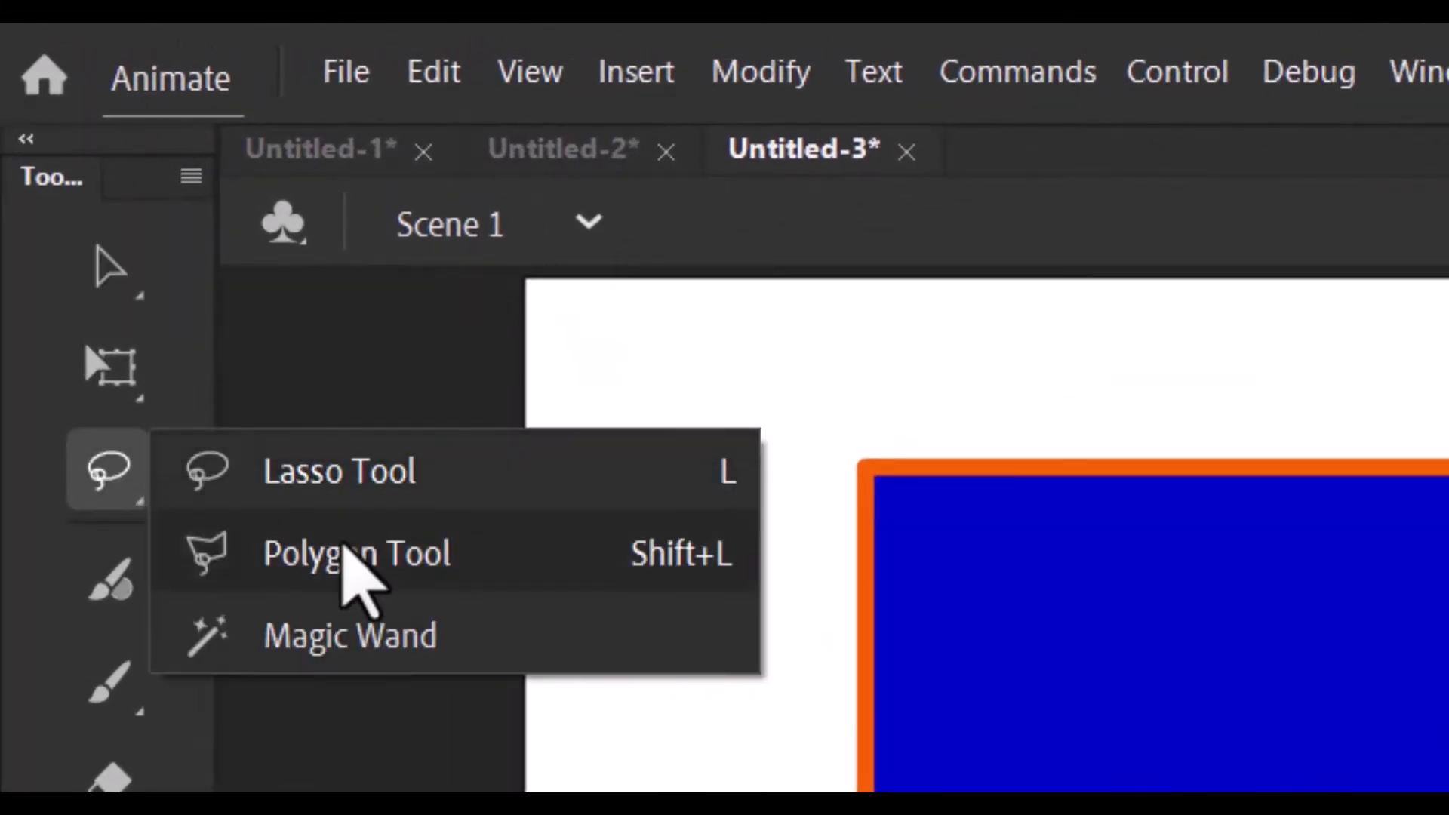
left_click(331, 589)
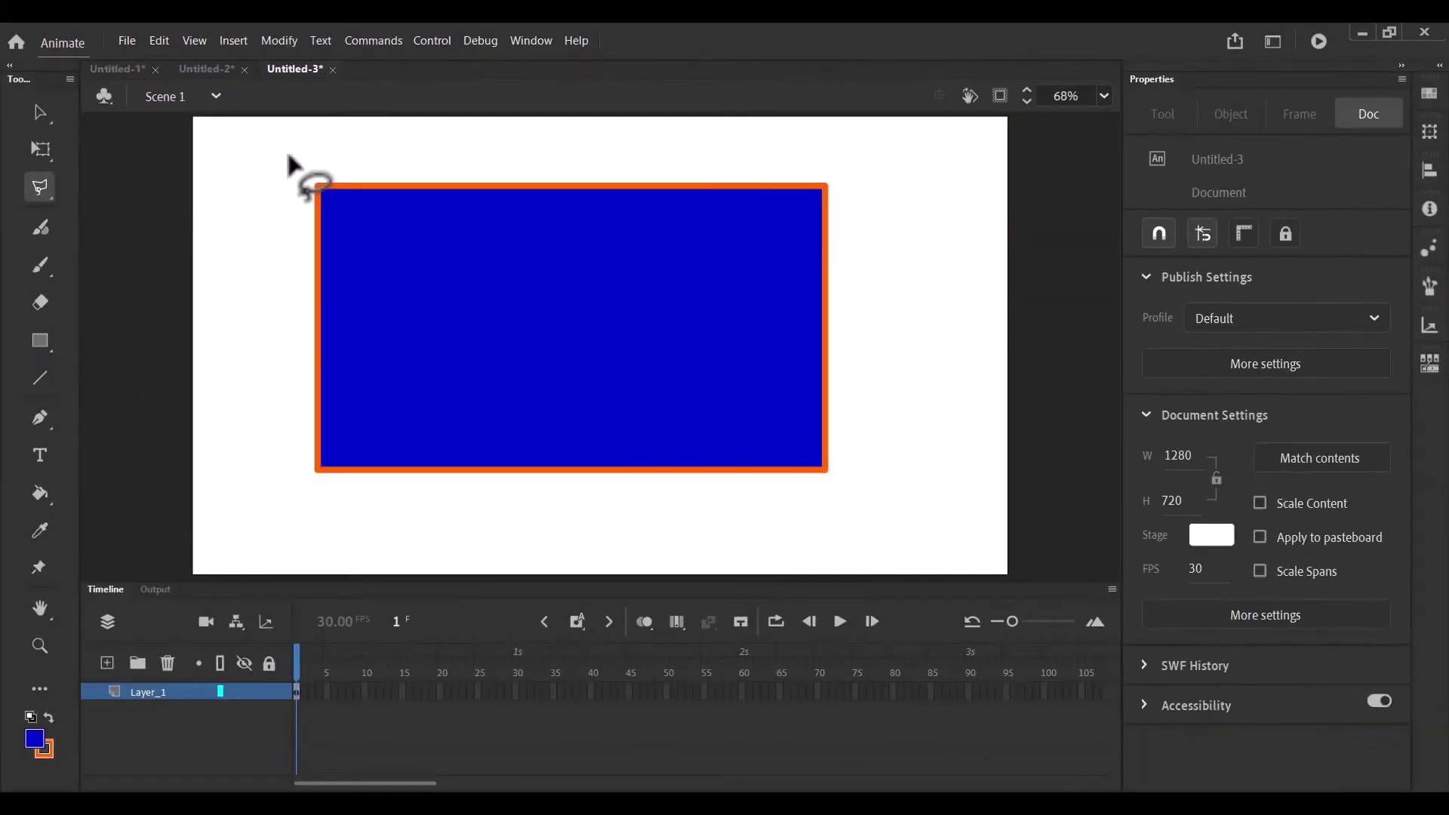
left_click(296, 174)
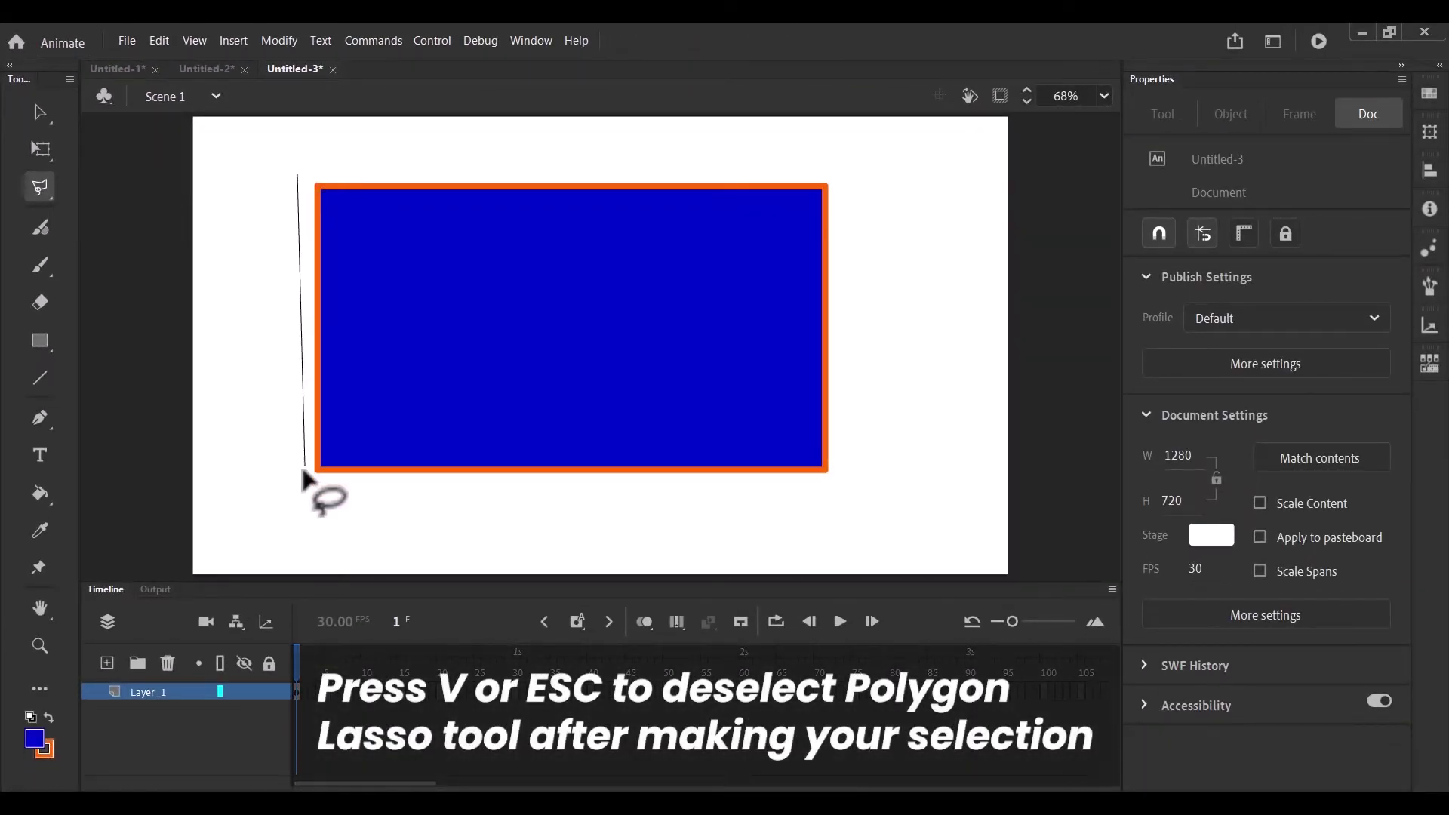
left_click(294, 510)
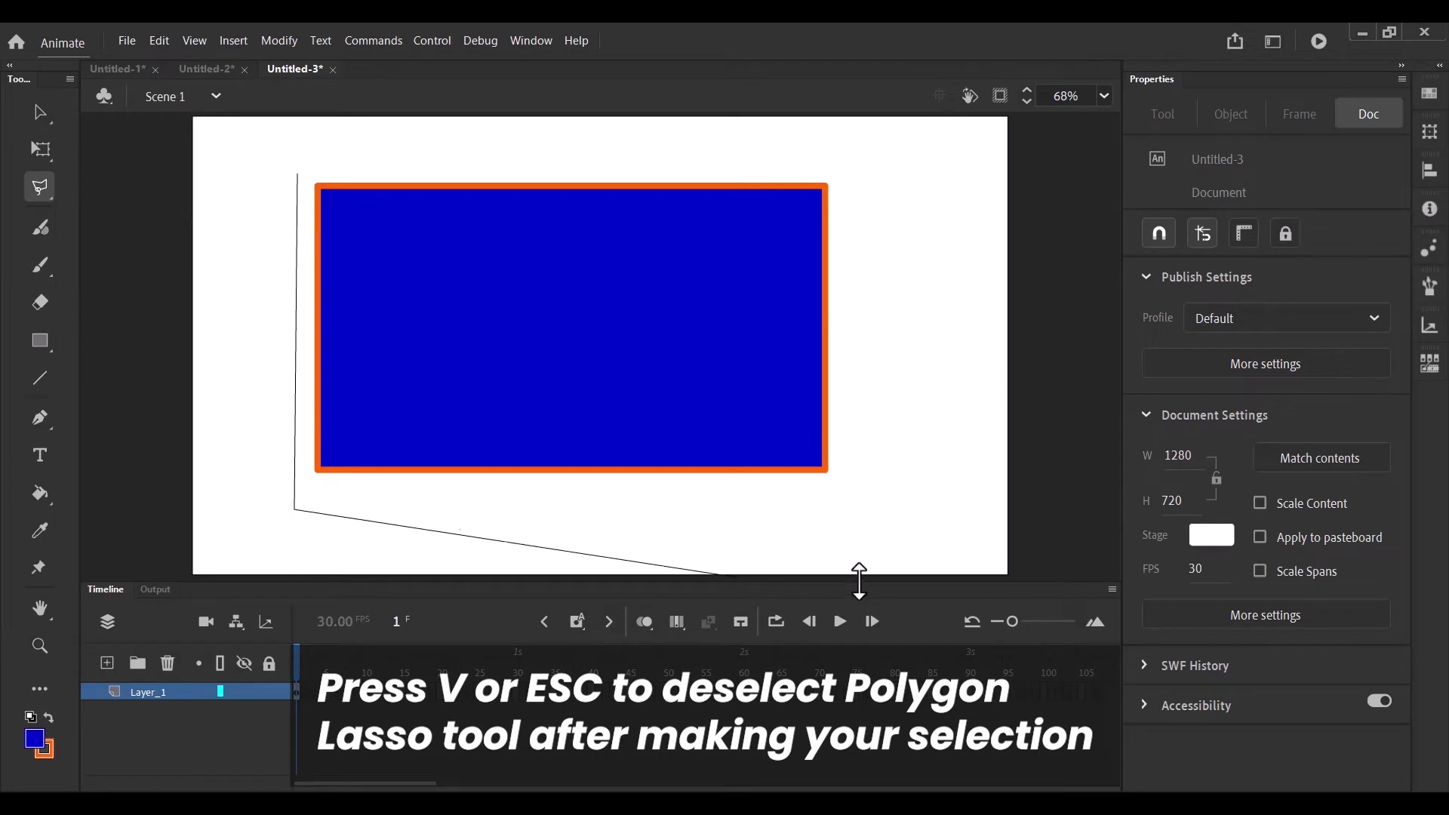
left_click(790, 509)
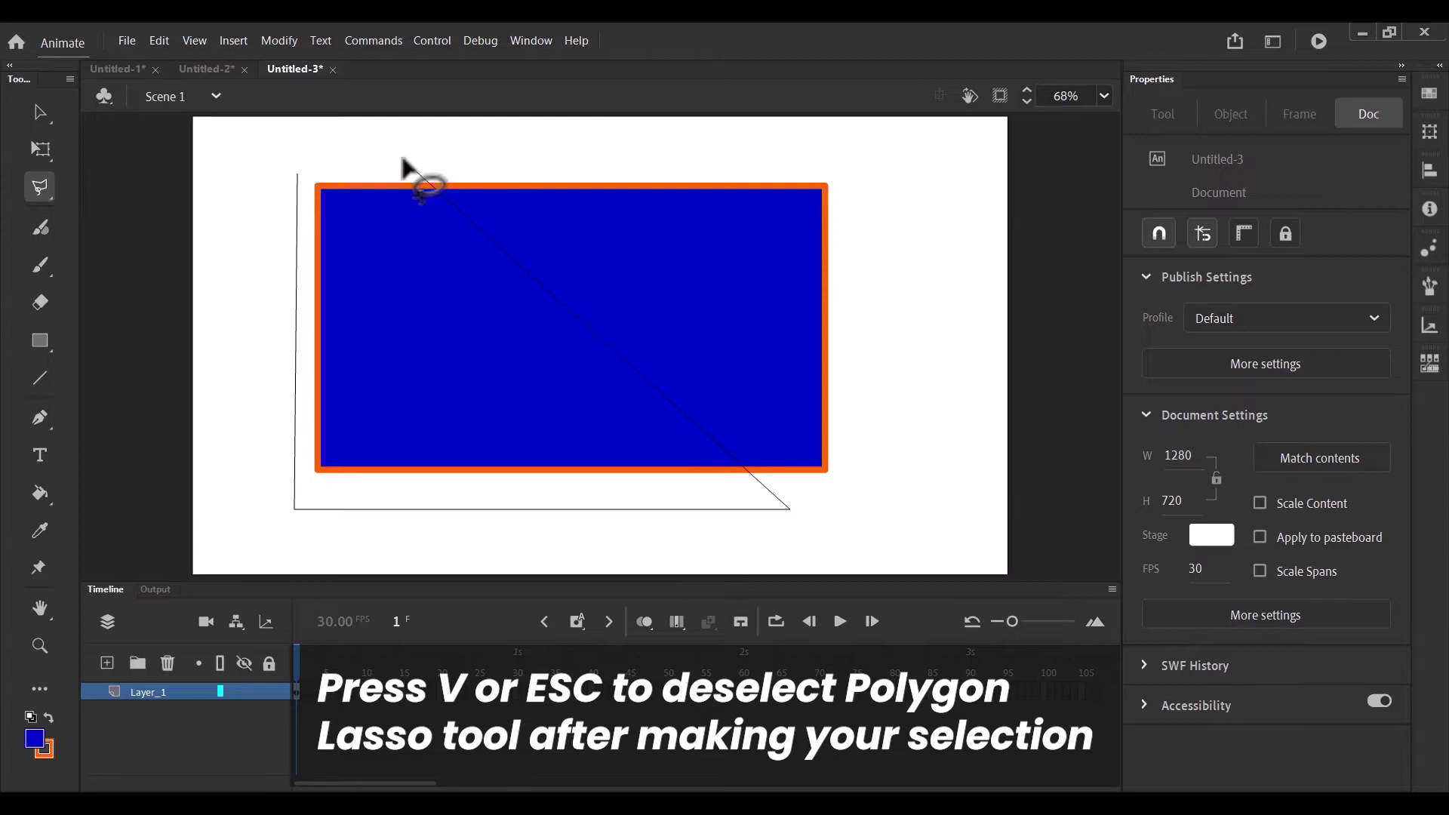
left_click(357, 158)
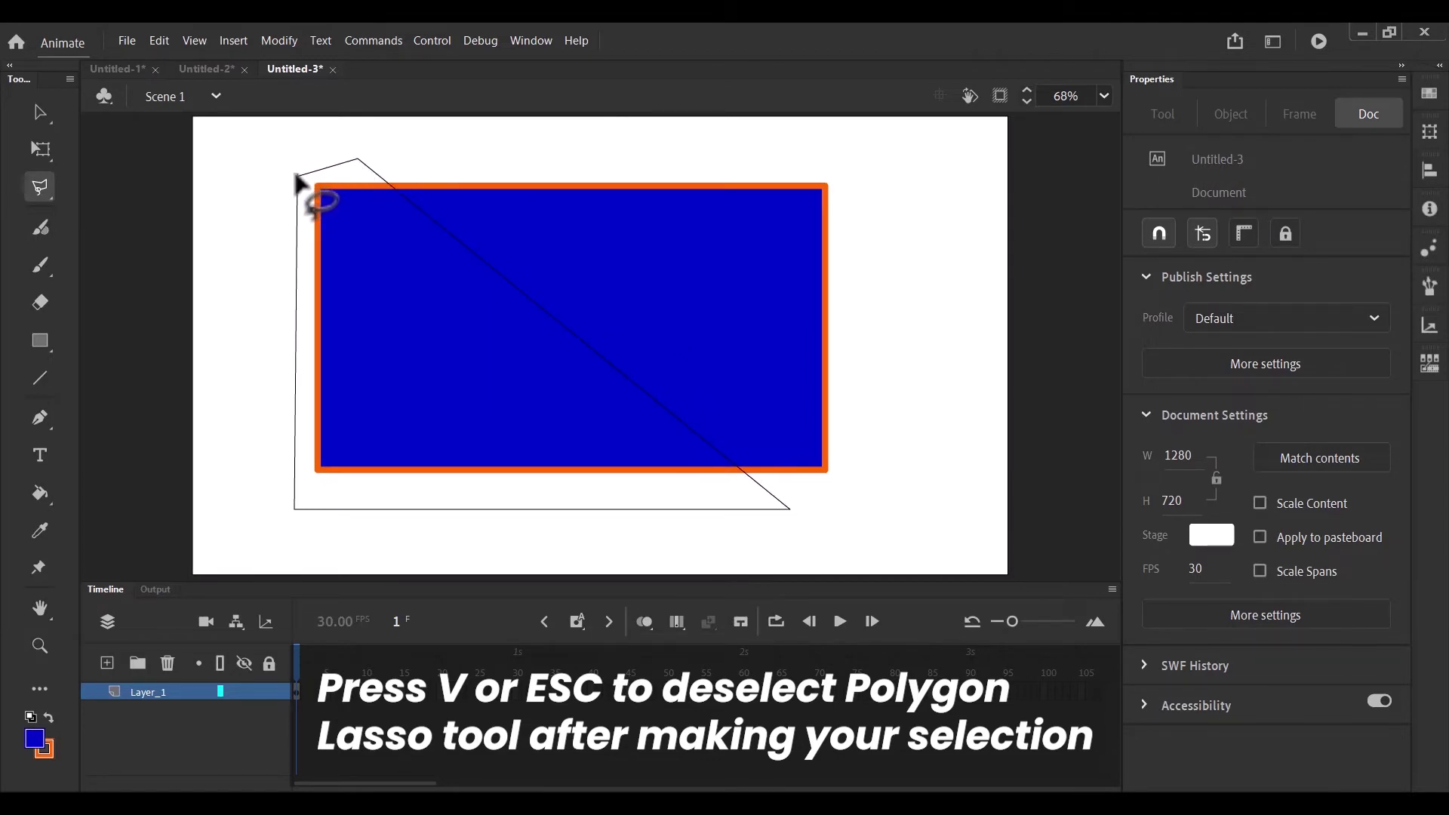
double_click(297, 181)
key("v")
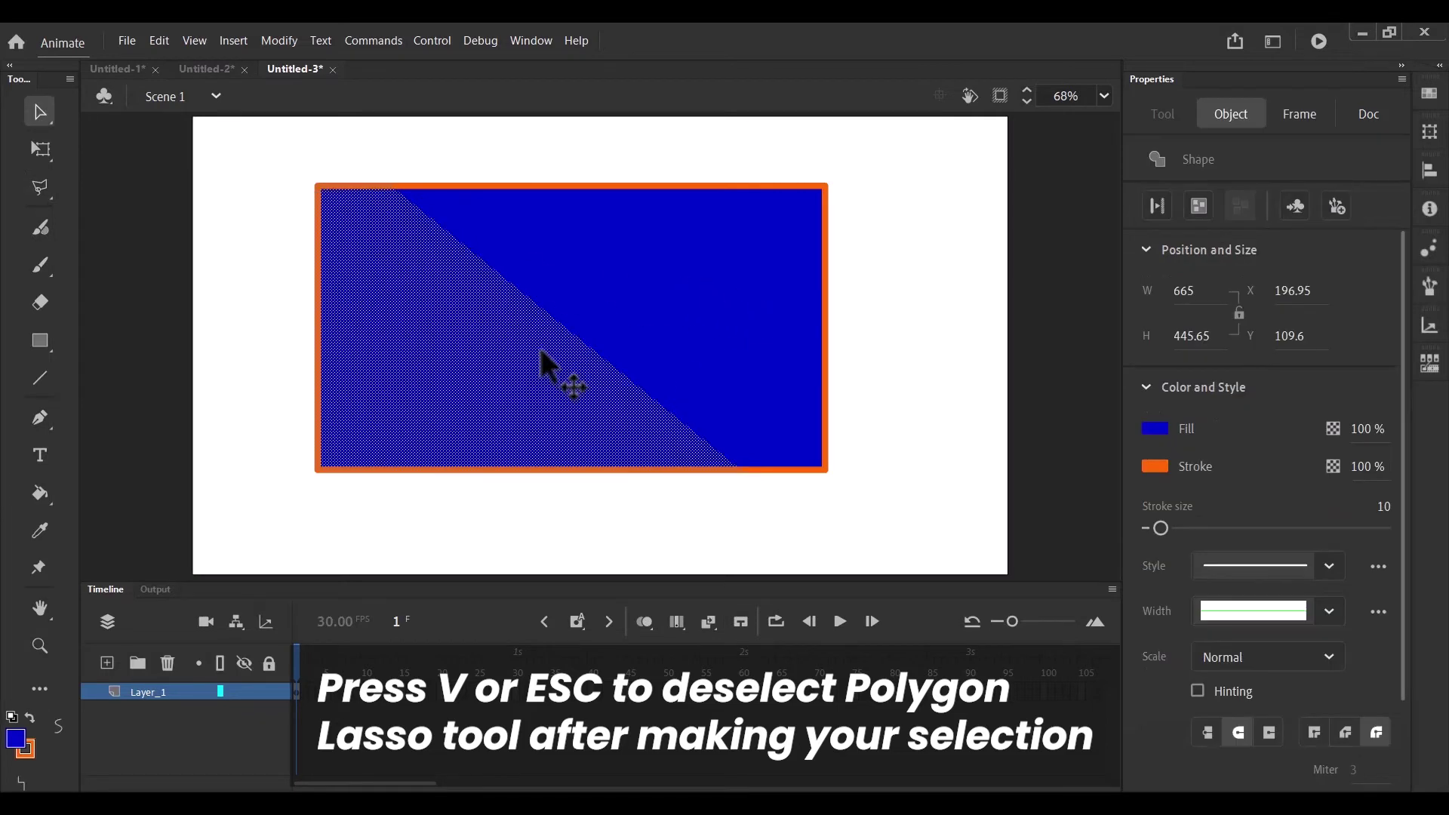
mouse_move(549, 367)
left_mouse_down()
mouse_move(450, 398)
mouse_move(416, 426)
mouse_move(336, 336)
mouse_move(427, 365)
mouse_move(426, 418)
mouse_move(421, 371)
mouse_move(464, 412)
mouse_move(483, 394)
mouse_move(359, 369)
mouse_move(425, 412)
left_mouse_up()
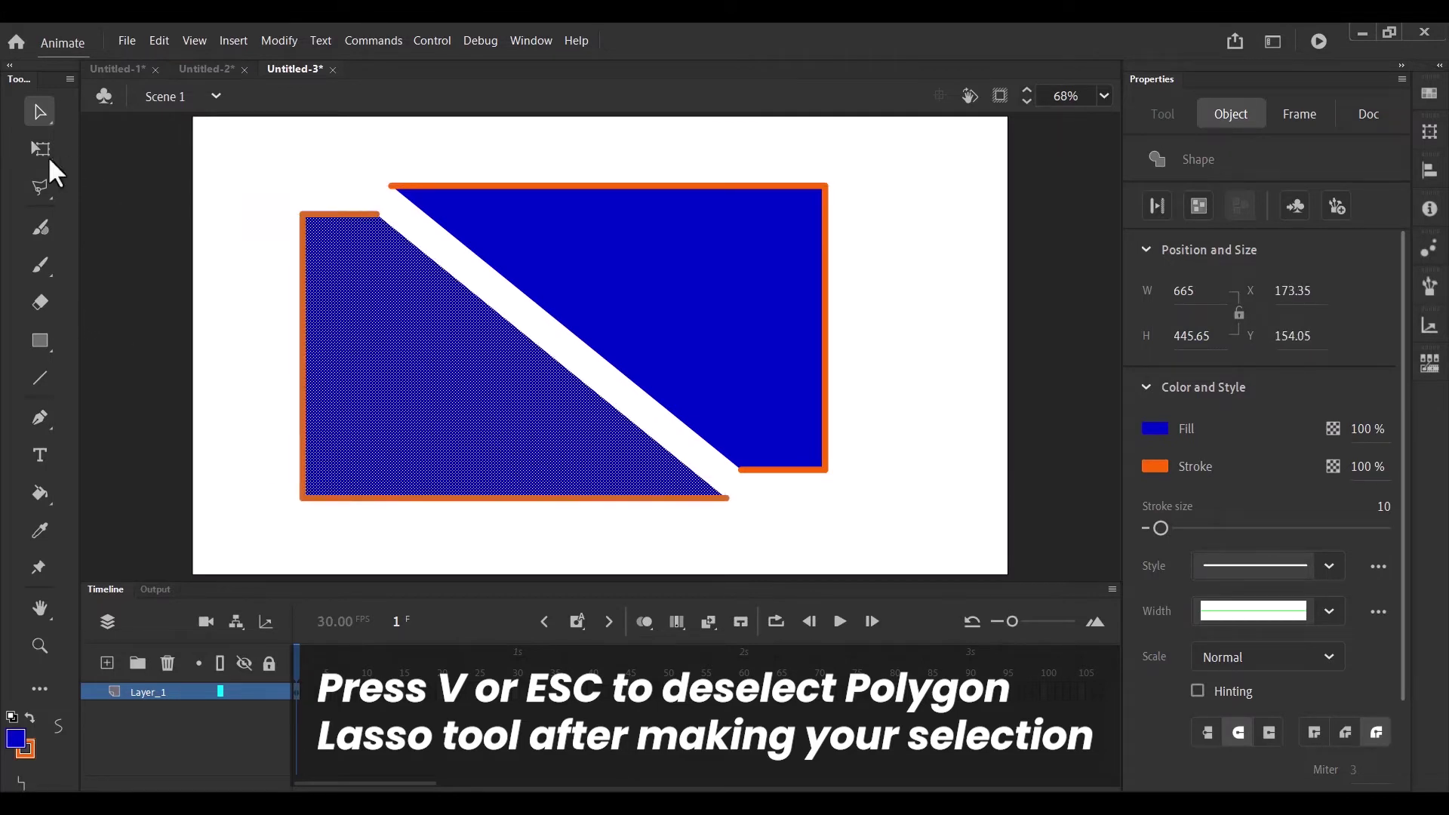
- Start a polygon lasso selection around the rectangle's upper-right piece
left_click(41, 187)
left_click(555, 132)
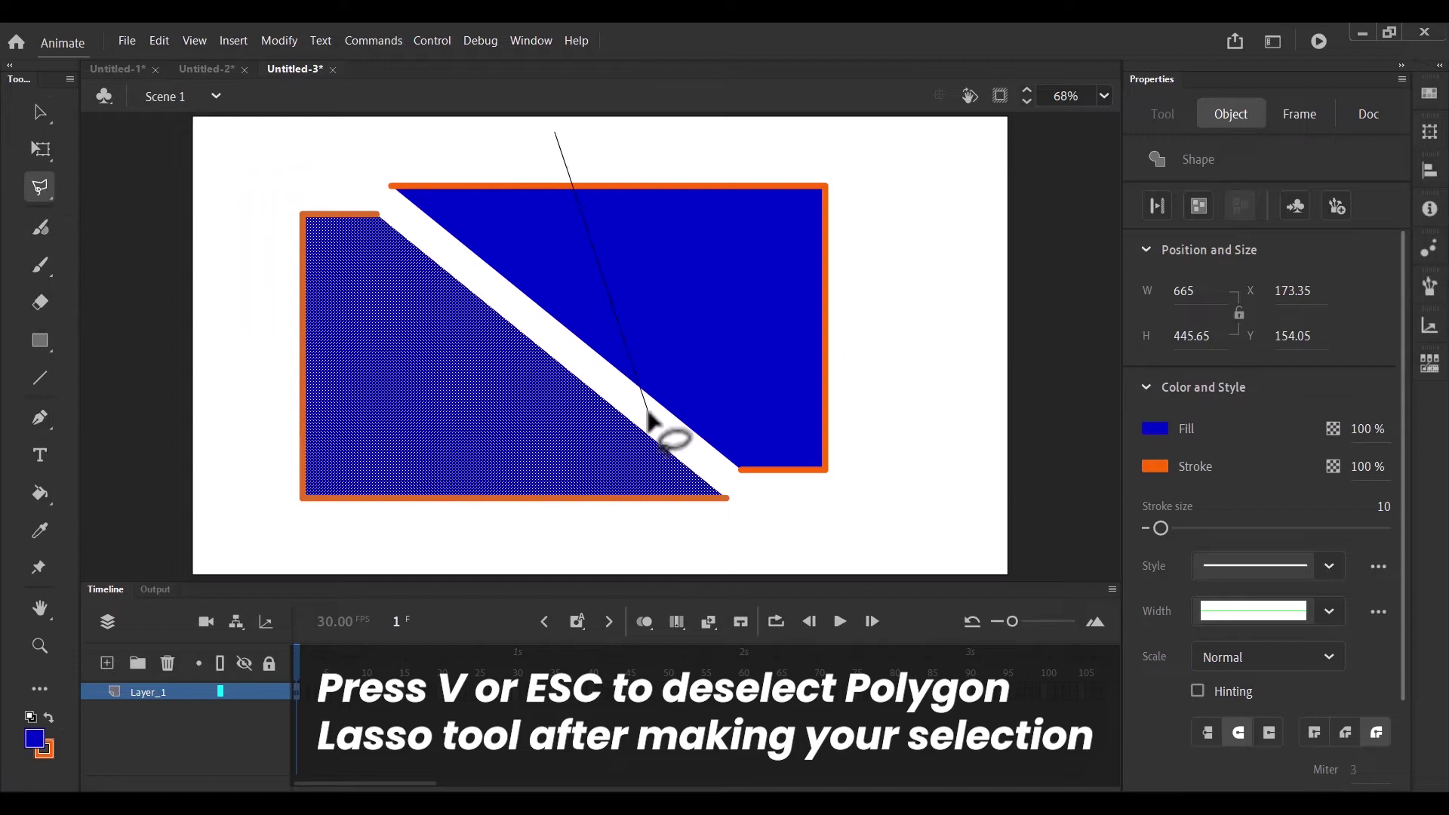
left_click(648, 418)
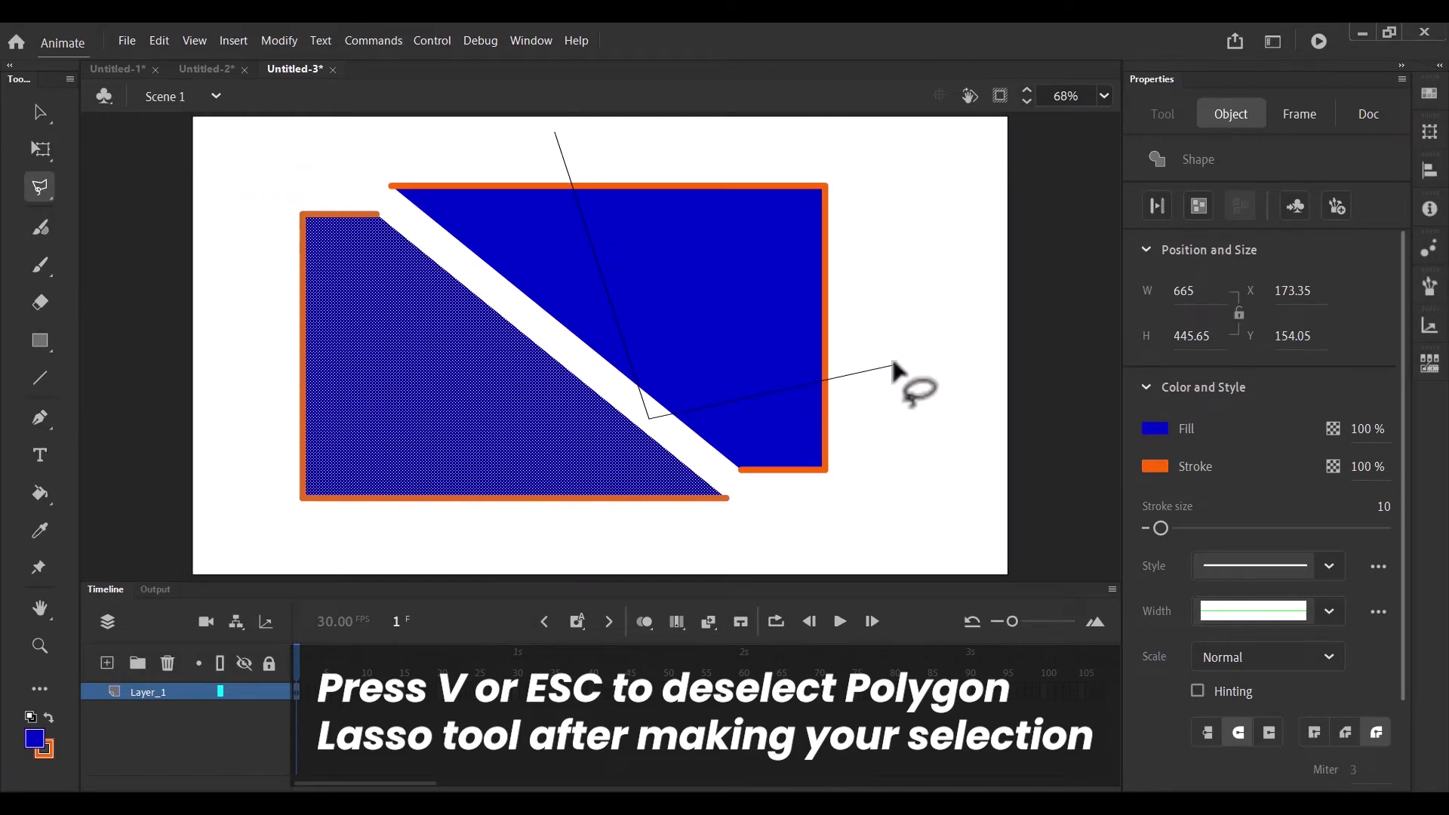
left_click(928, 345)
left_click(860, 138)
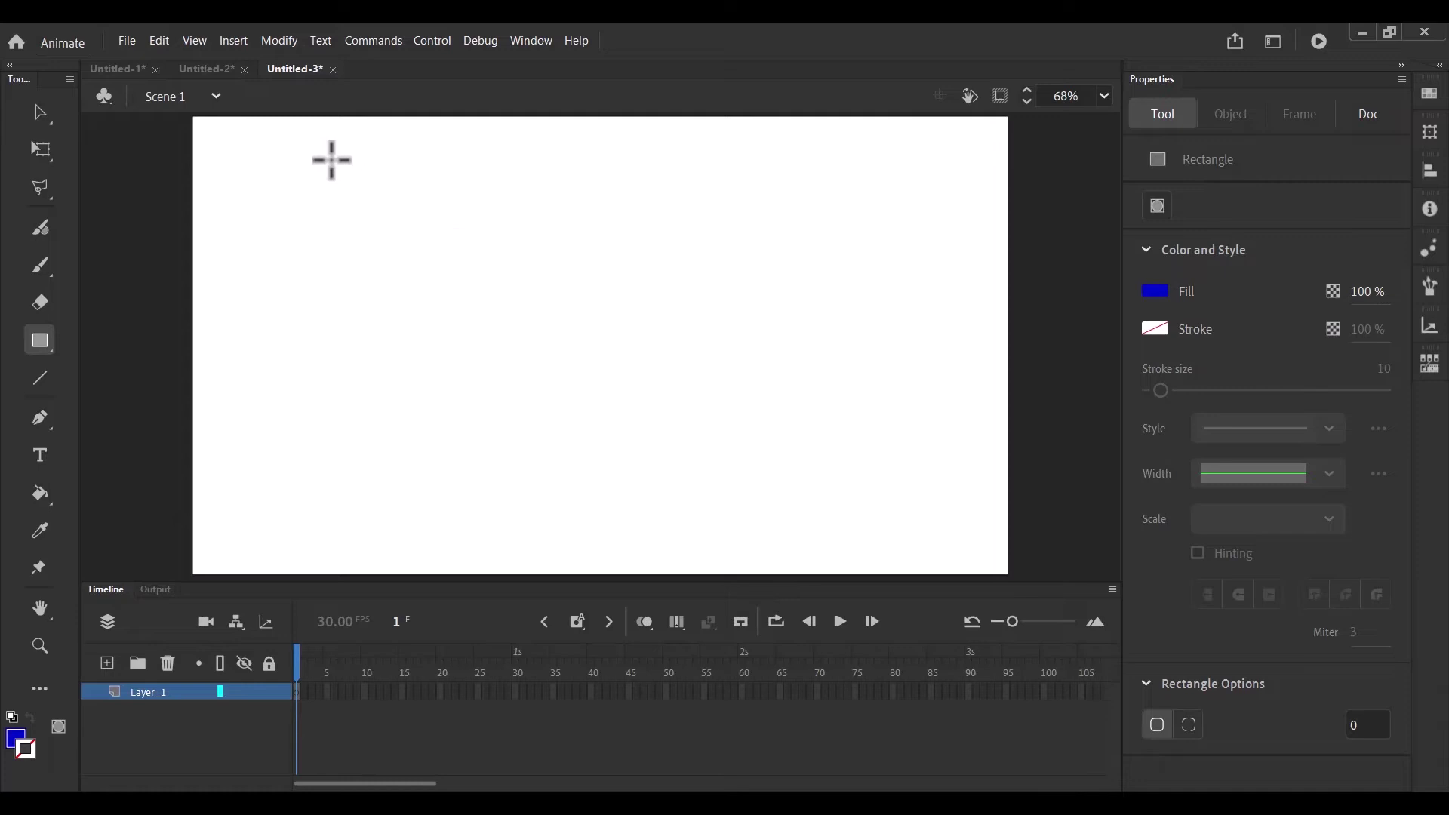
- Draw a large blue rectangle and move its top-left piece up to the stage top
left_click_drag(331, 160, 784, 507)
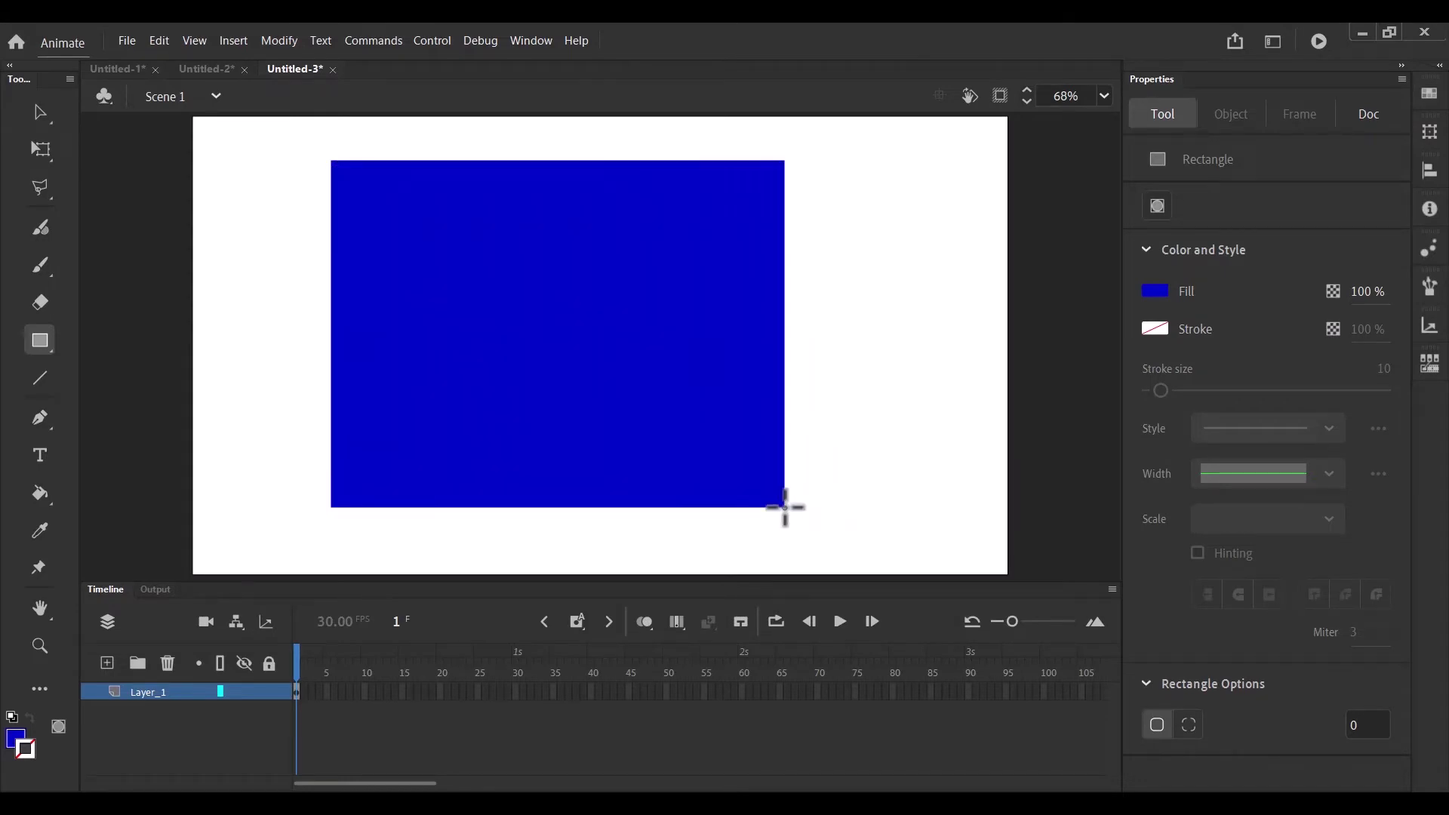
left_click(35, 110)
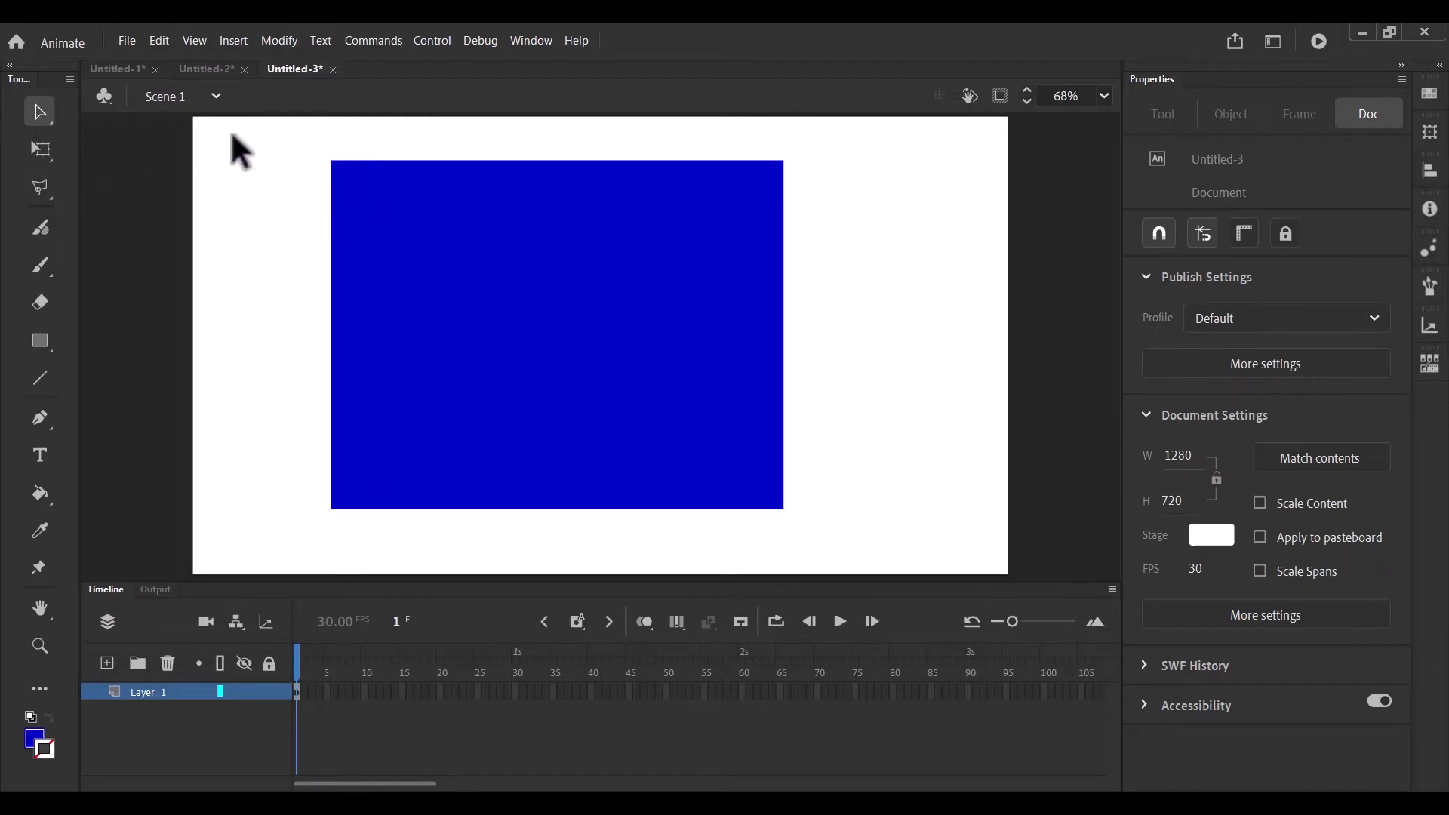
mouse_move(232, 136)
left_mouse_down()
mouse_move(345, 285)
mouse_move(553, 306)
mouse_move(549, 344)
left_mouse_up()
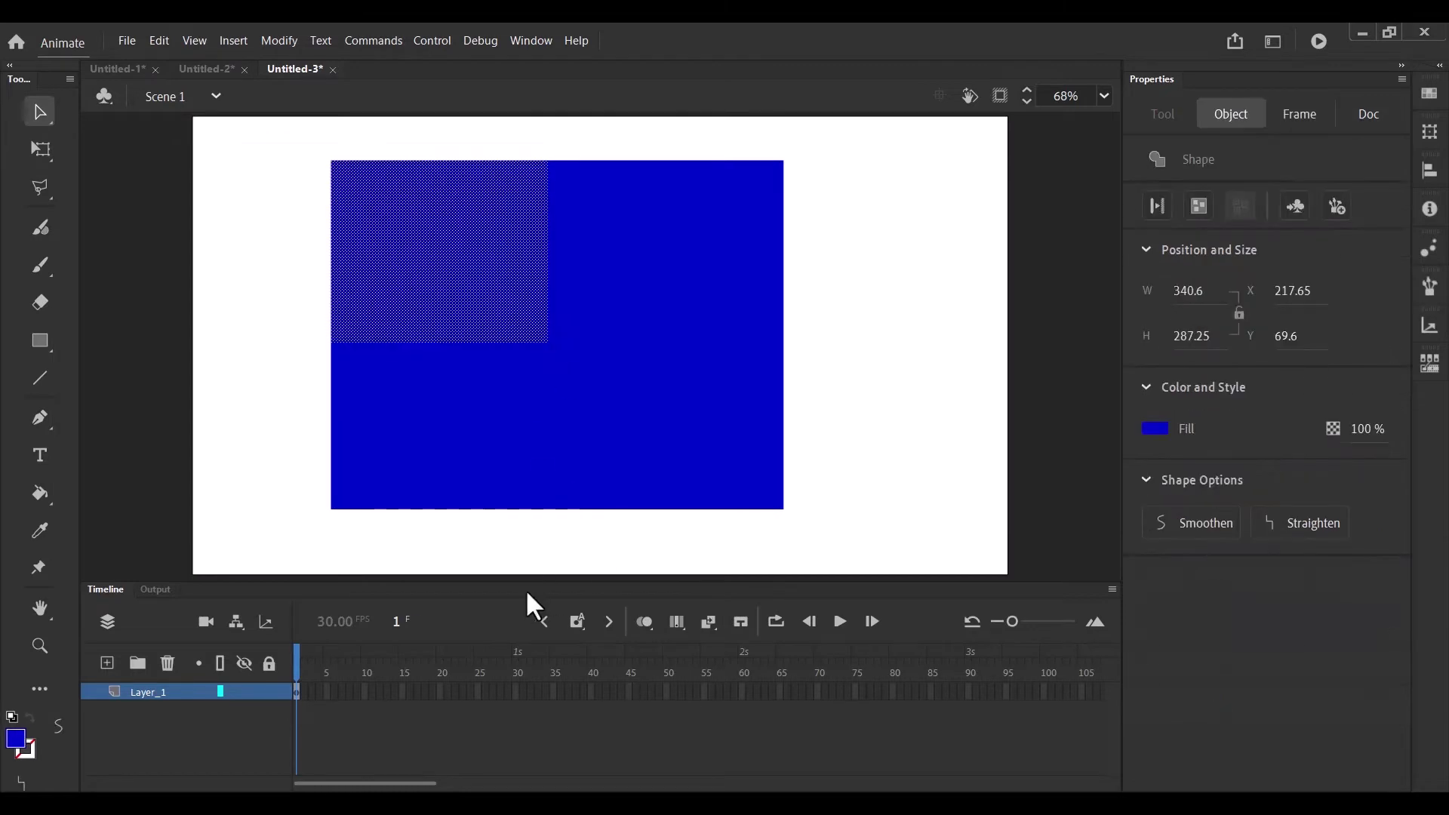
left_click_drag(455, 281, 368, 237)
- Pull the upper-right, lower-right and lower-left pieces apart to new spots on the stage
left_click_drag(645, 198, 863, 336)
mouse_move(717, 269)
left_mouse_down()
mouse_move(835, 259)
mouse_move(903, 229)
left_mouse_up()
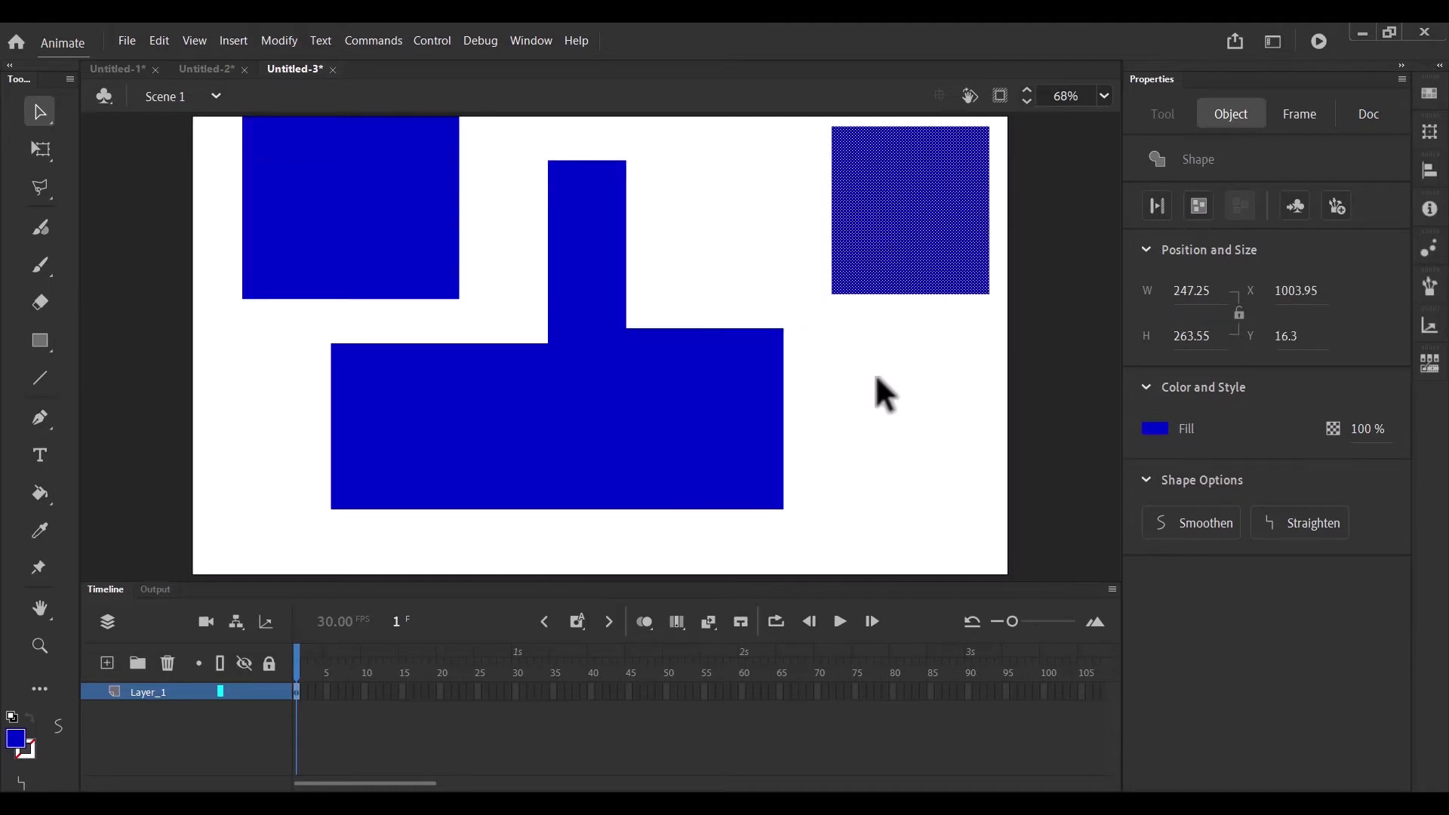
mouse_move(879, 378)
left_mouse_down()
mouse_move(670, 461)
mouse_move(550, 558)
left_mouse_up()
left_click_drag(694, 466, 902, 513)
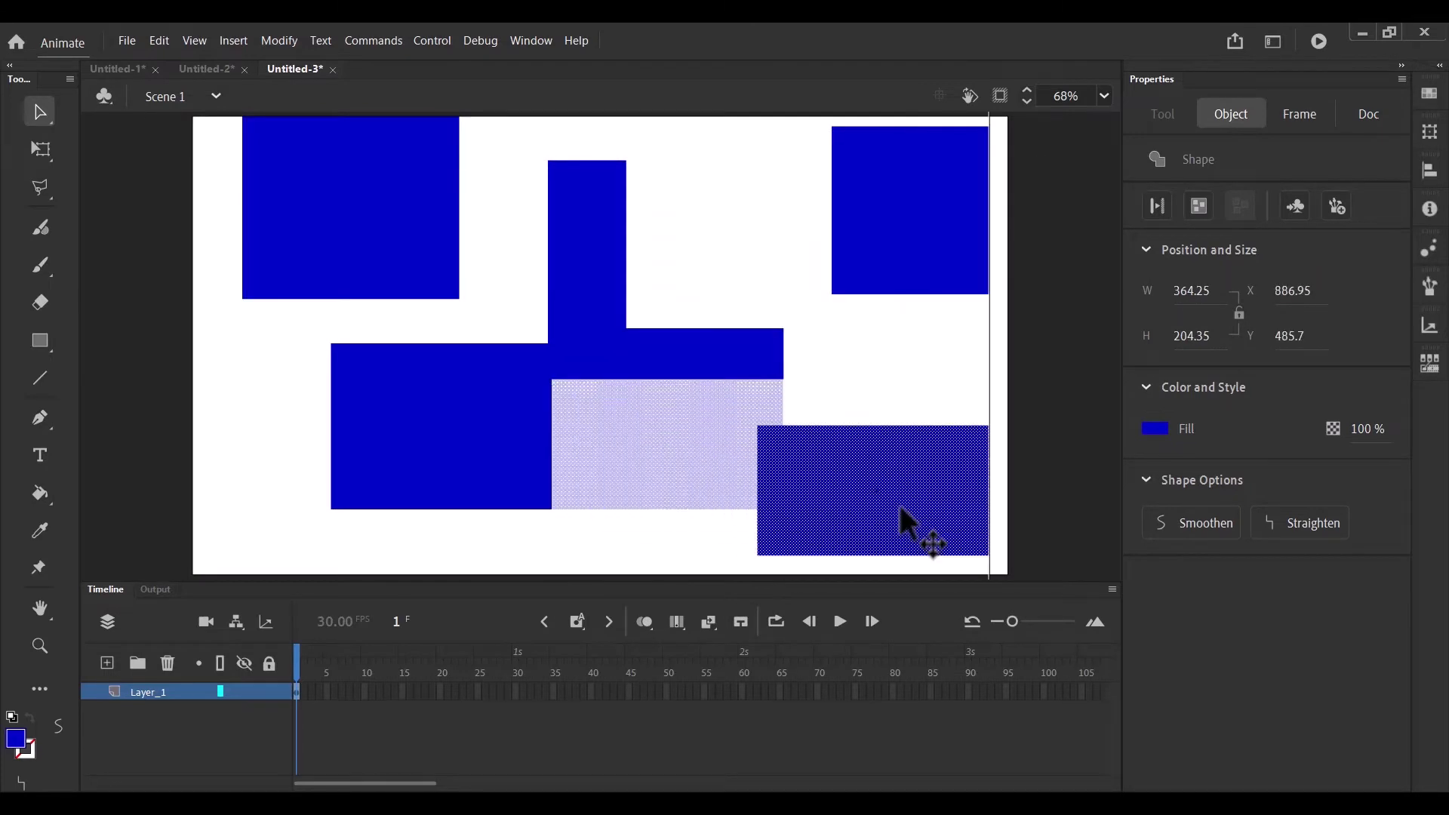
mouse_move(259, 377)
left_mouse_down()
mouse_move(520, 556)
mouse_move(579, 566)
left_mouse_up()
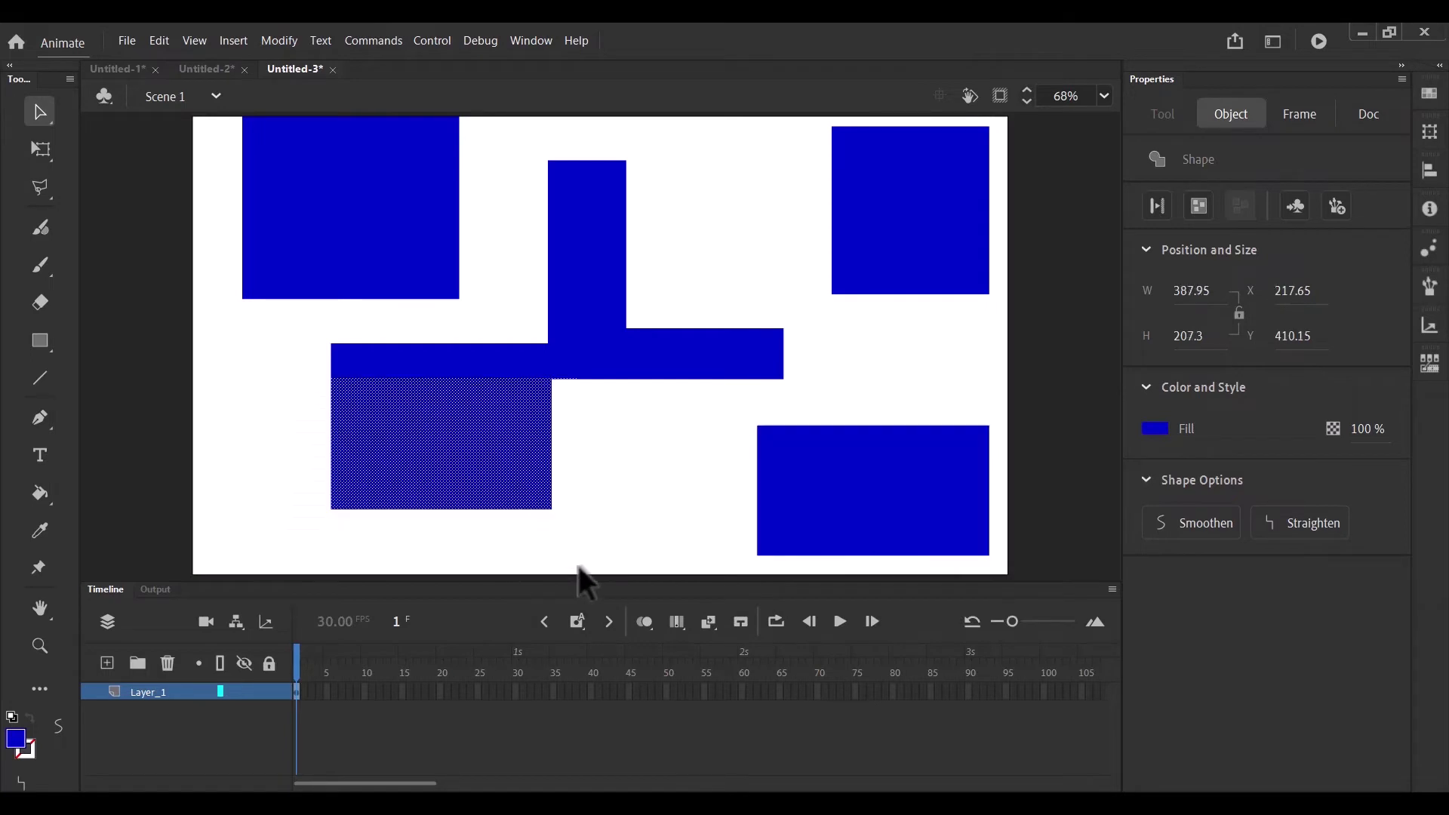
mouse_move(468, 472)
left_mouse_down()
mouse_move(336, 491)
mouse_move(330, 468)
mouse_move(453, 487)
left_mouse_up()
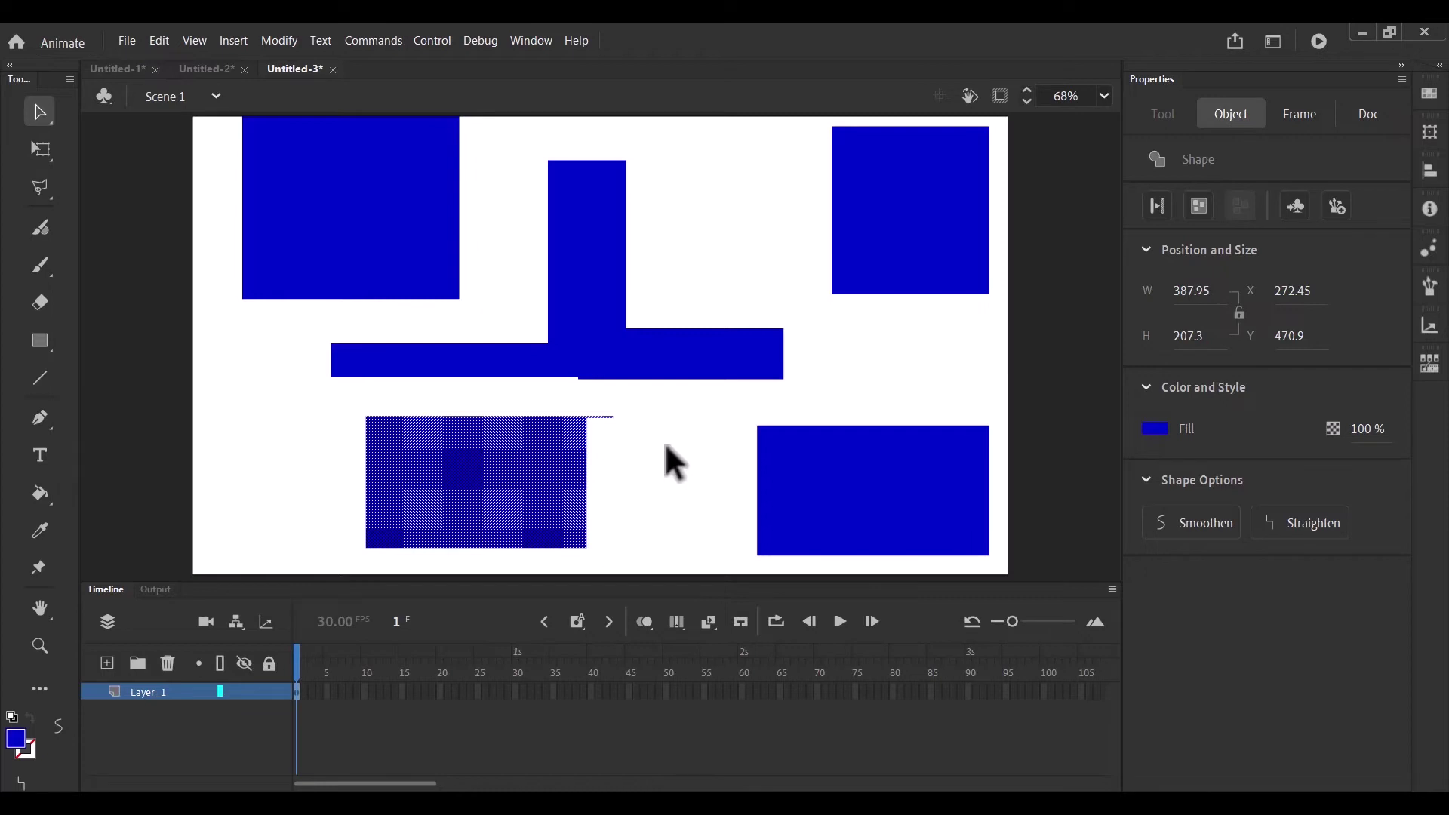
- Delete all shapes on Layer_1 and draw the outer teardrop flame path with the Pen tool
left_click(174, 690)
key("Delete")
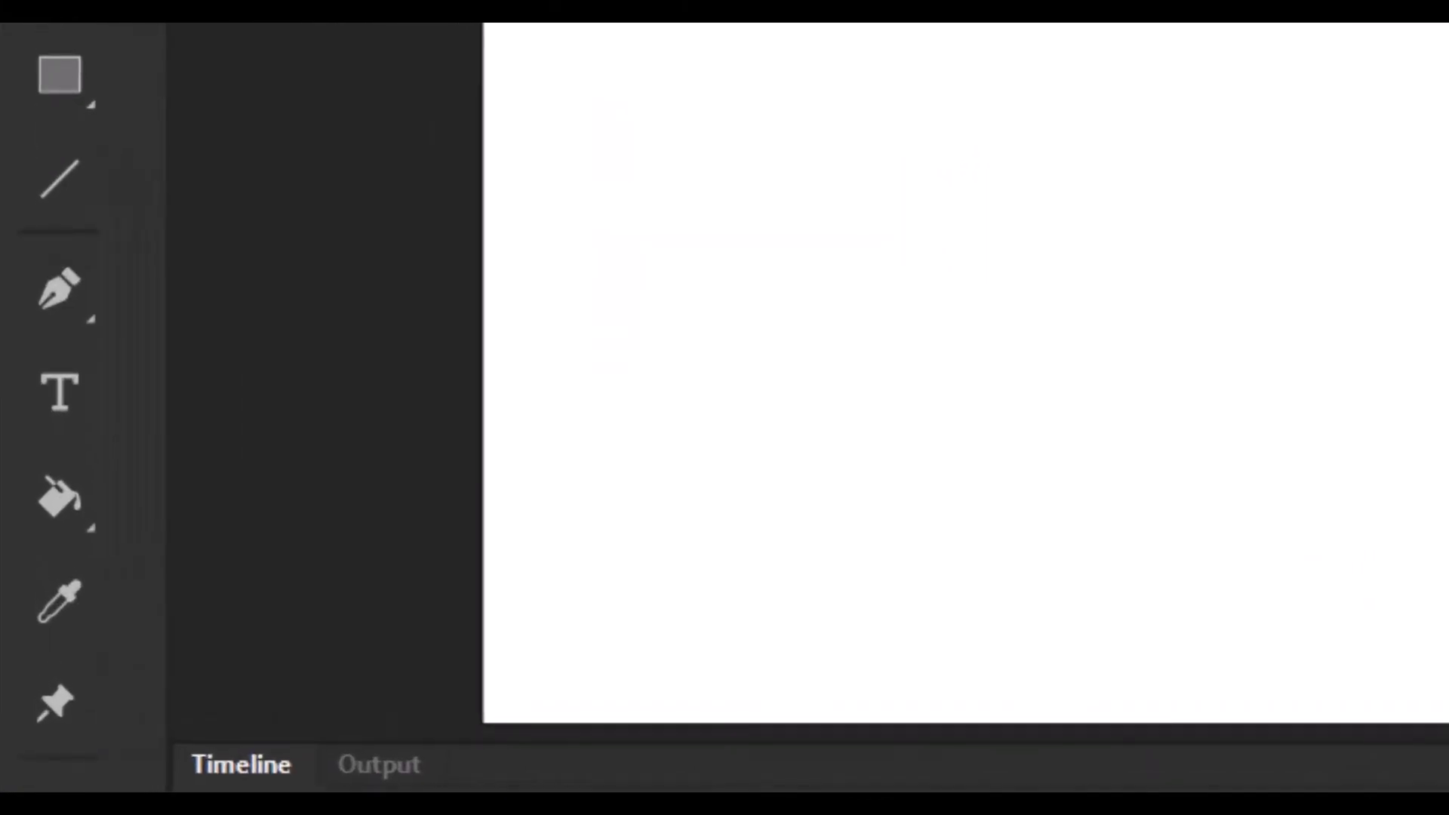
left_click(51, 299)
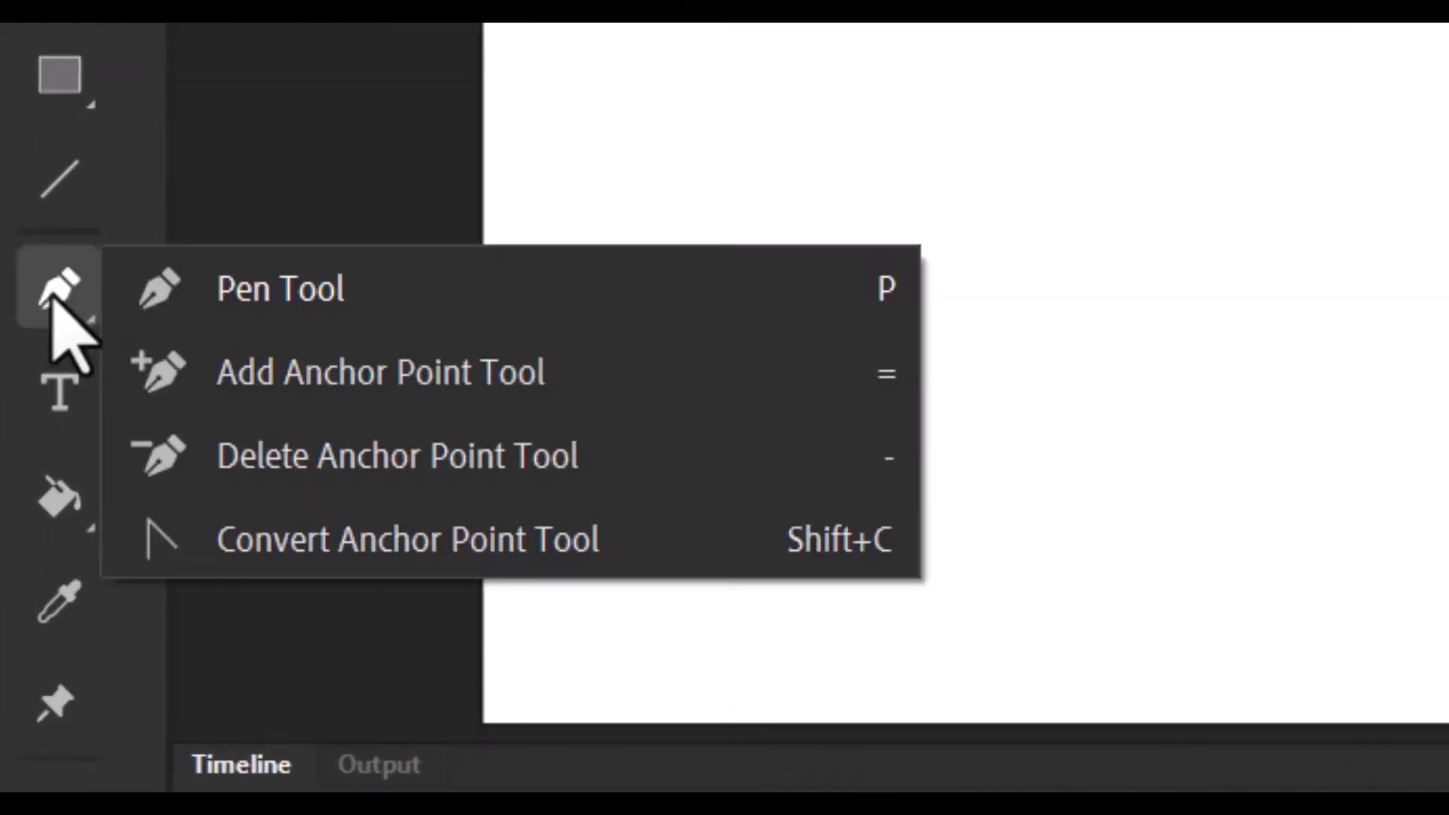
left_click(297, 302)
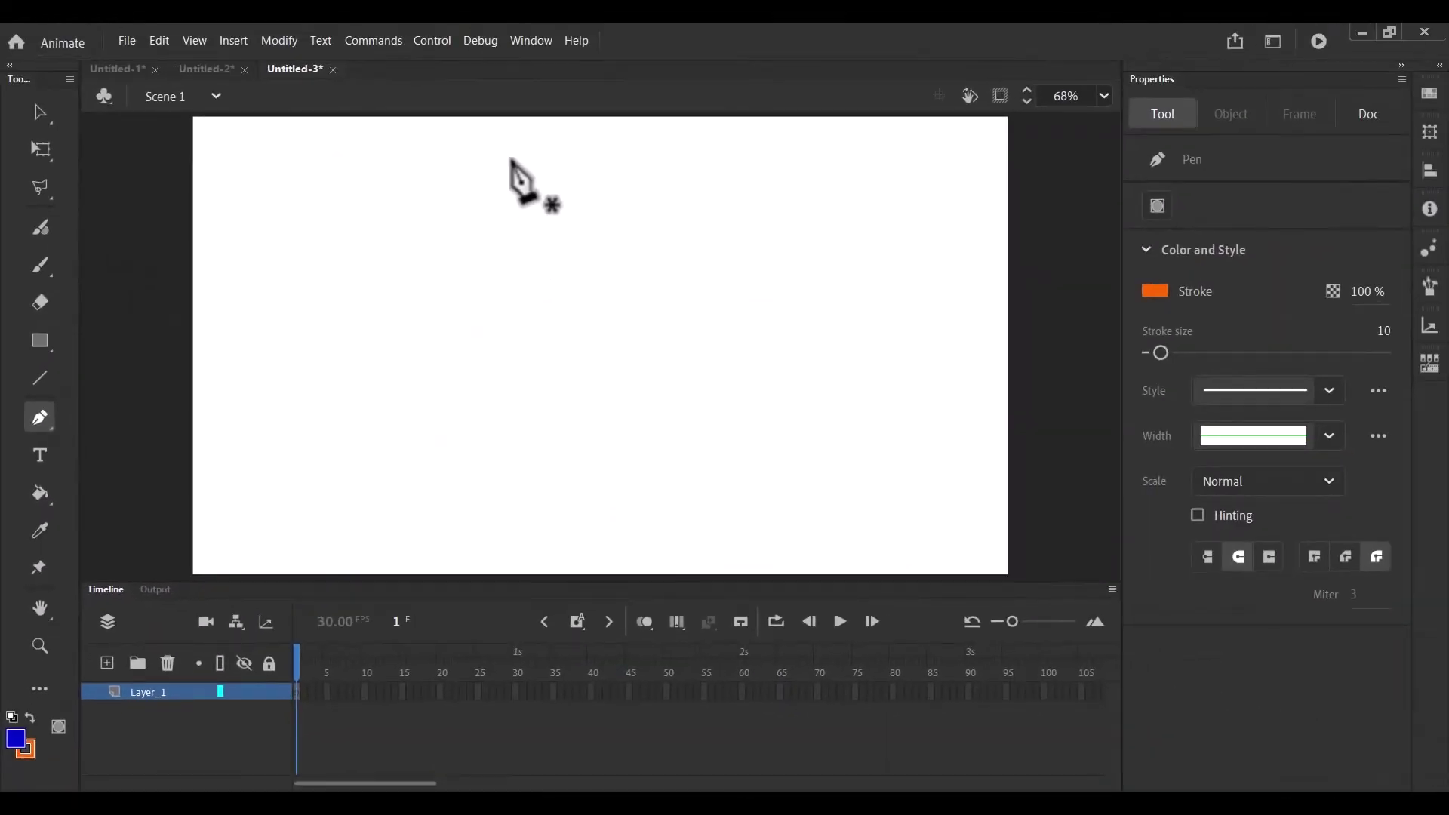
left_click(510, 160)
left_click_drag(527, 330, 461, 375)
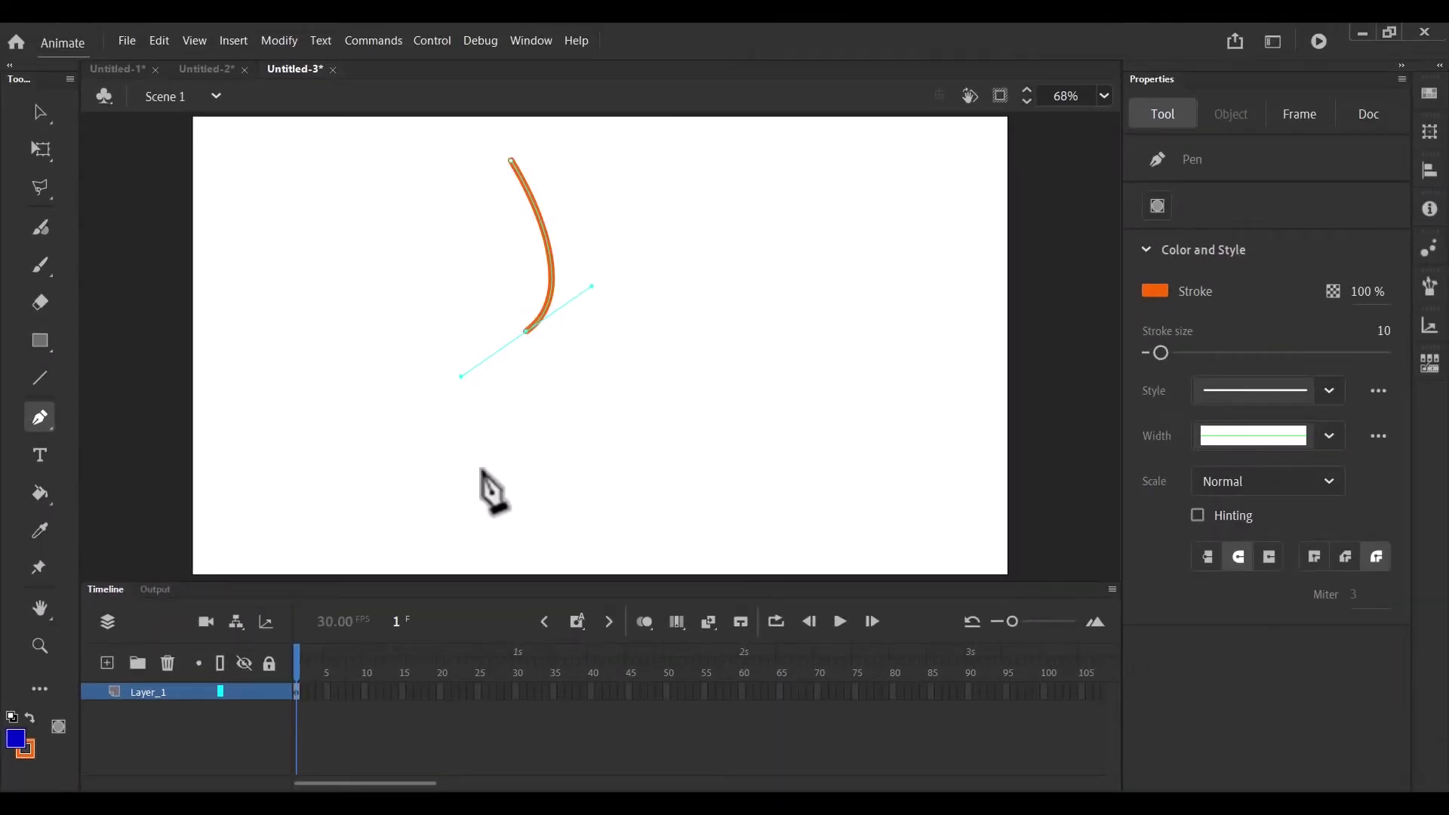
left_click_drag(533, 516, 616, 536)
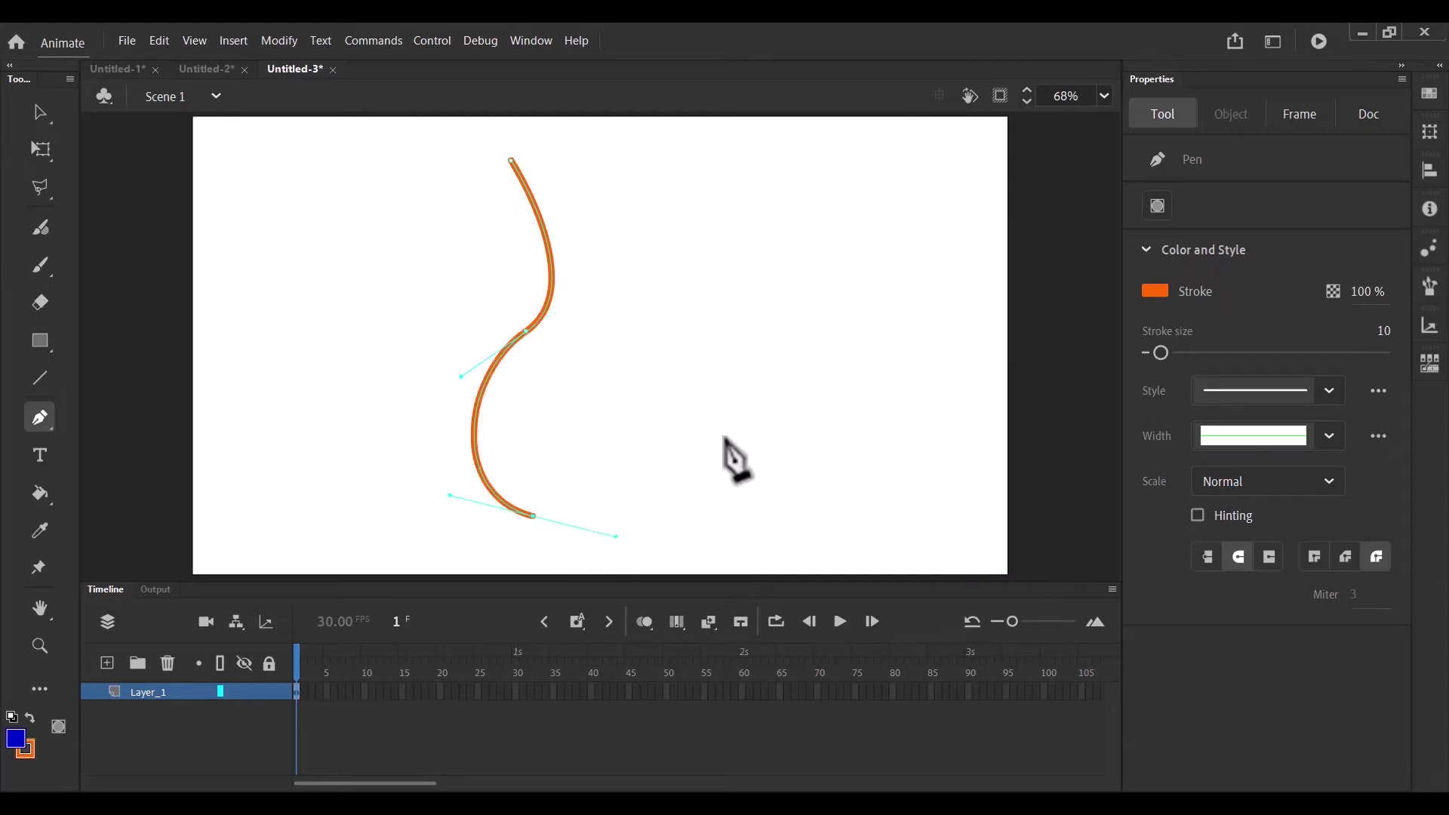
left_click_drag(722, 419, 703, 322)
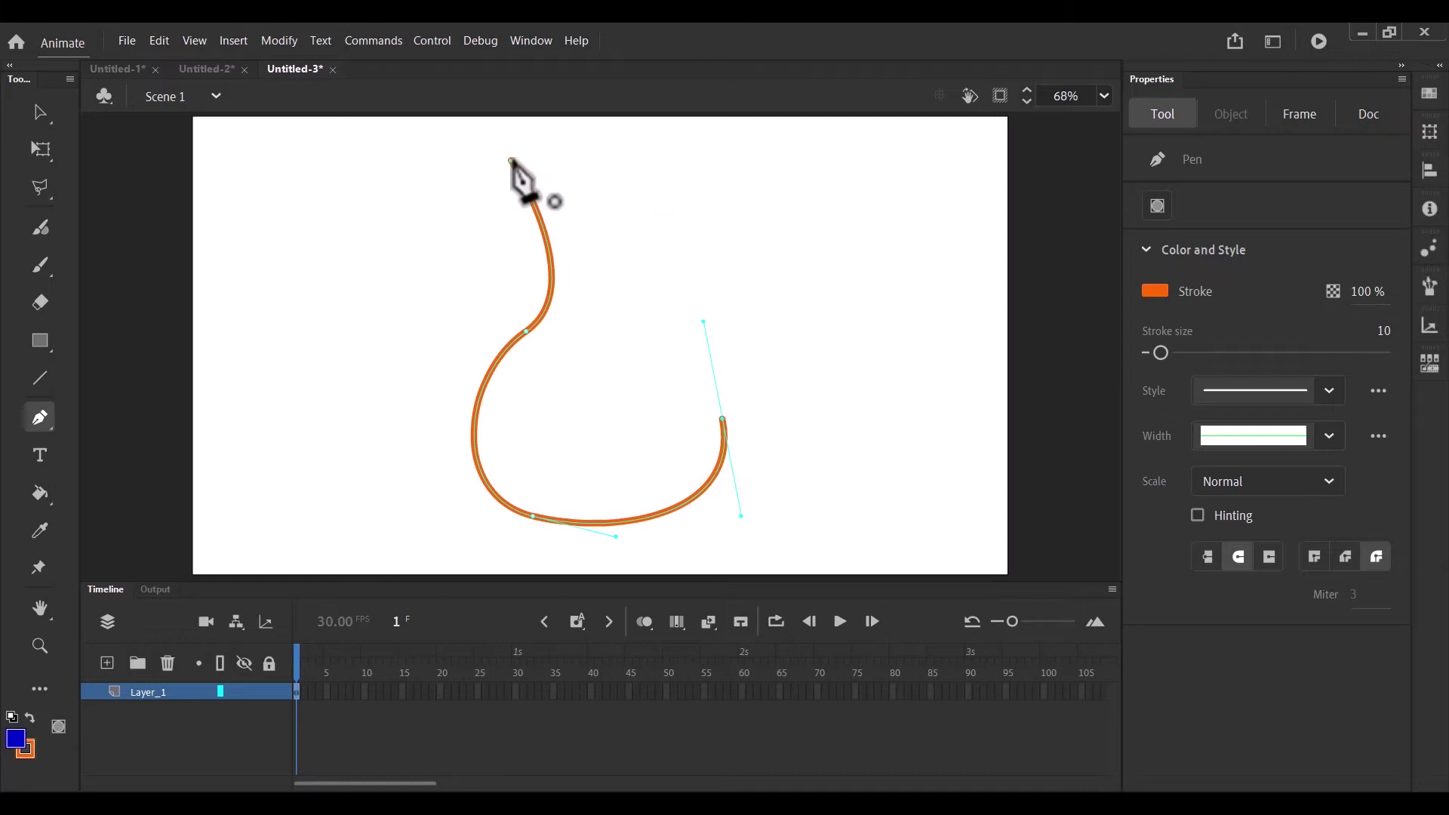
left_click_drag(511, 161, 390, 132)
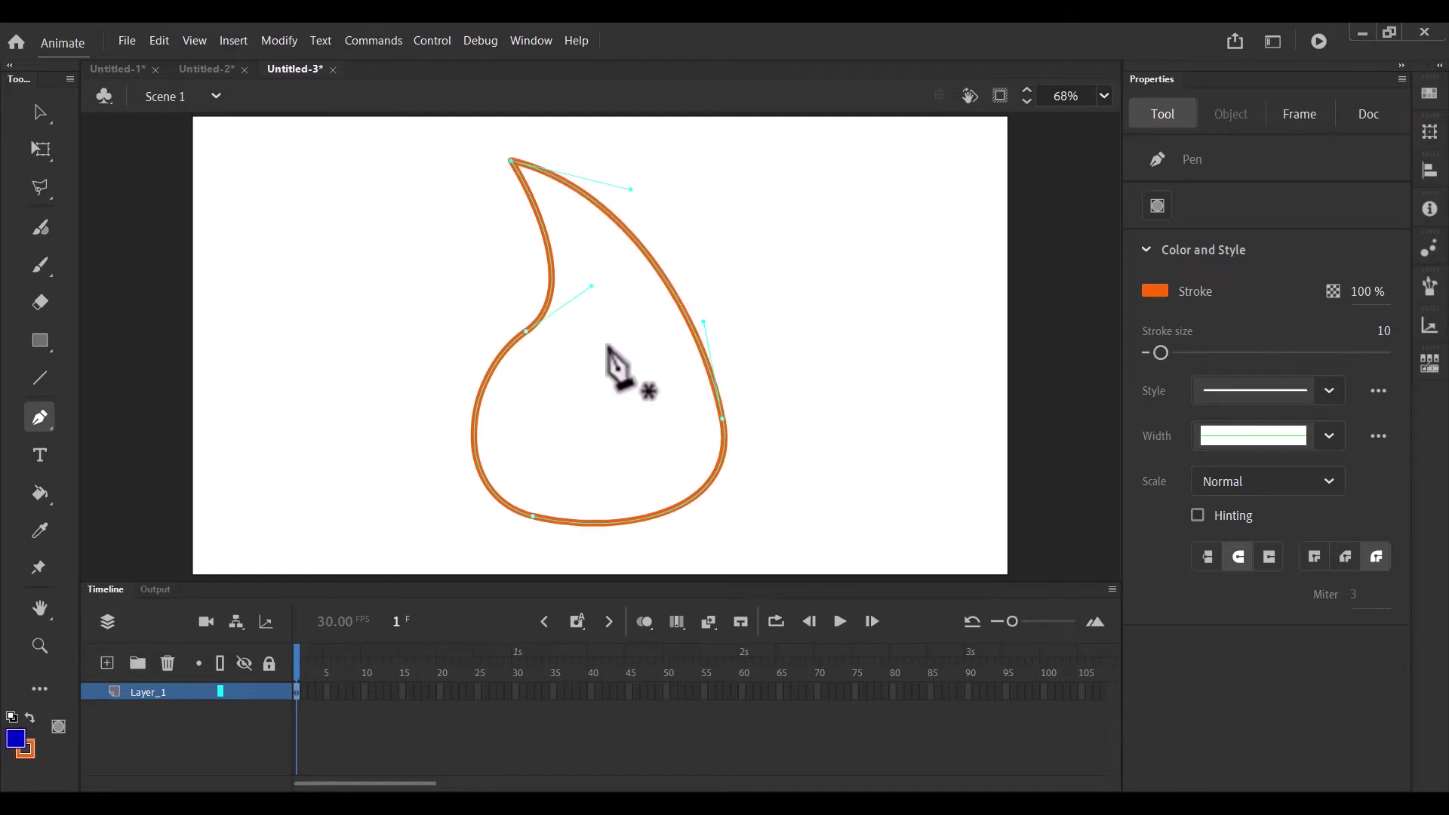
- Draw a closed inner curl path inside the teardrop
left_click_drag(611, 344, 547, 393)
left_click_drag(526, 447, 554, 469)
left_click_drag(670, 460, 686, 418)
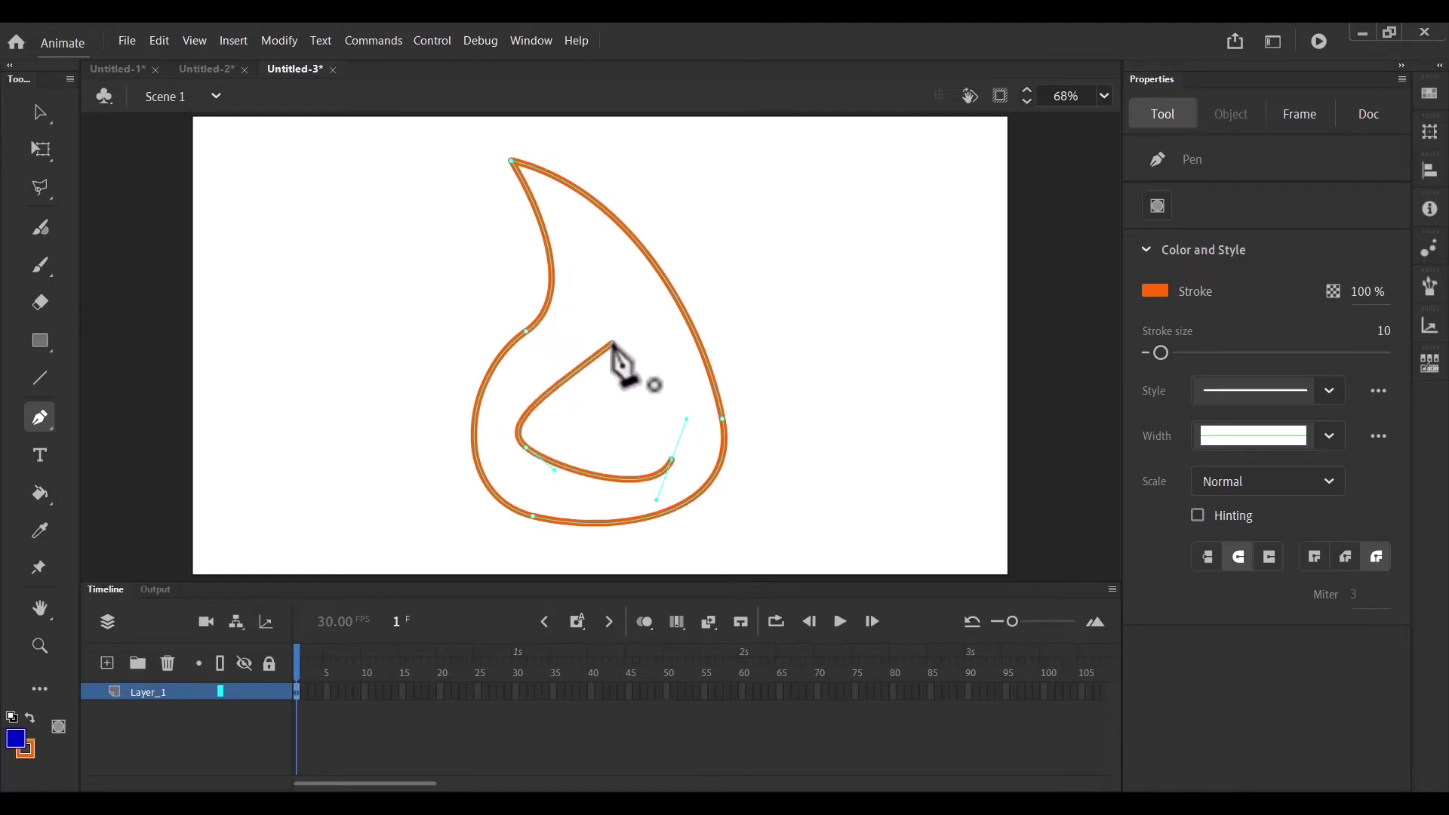
left_click_drag(612, 344, 647, 265)
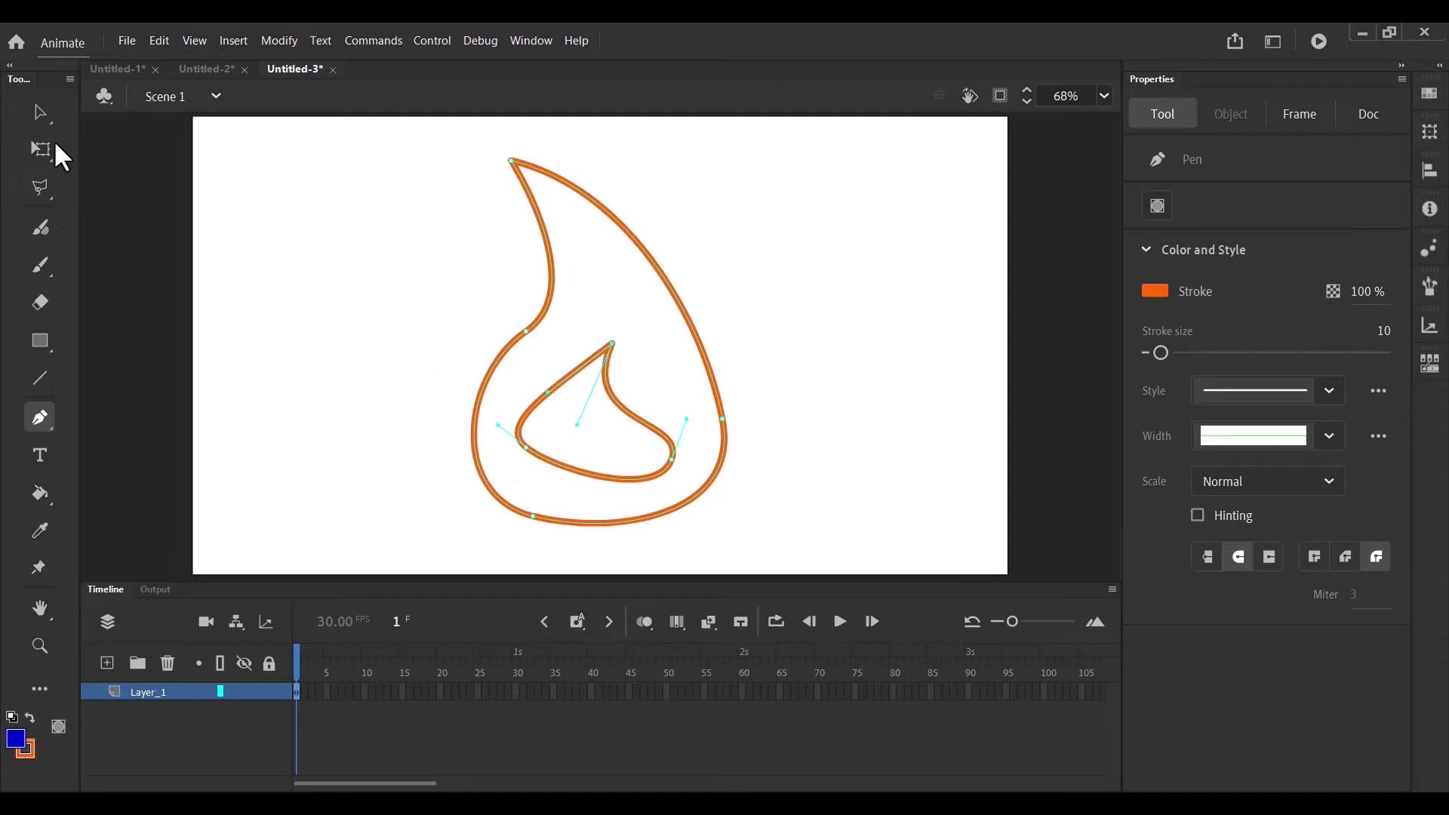
- With the Subselection tool, drag the outer flame's left anchor and handles to reshape its left curve
left_click(39, 109)
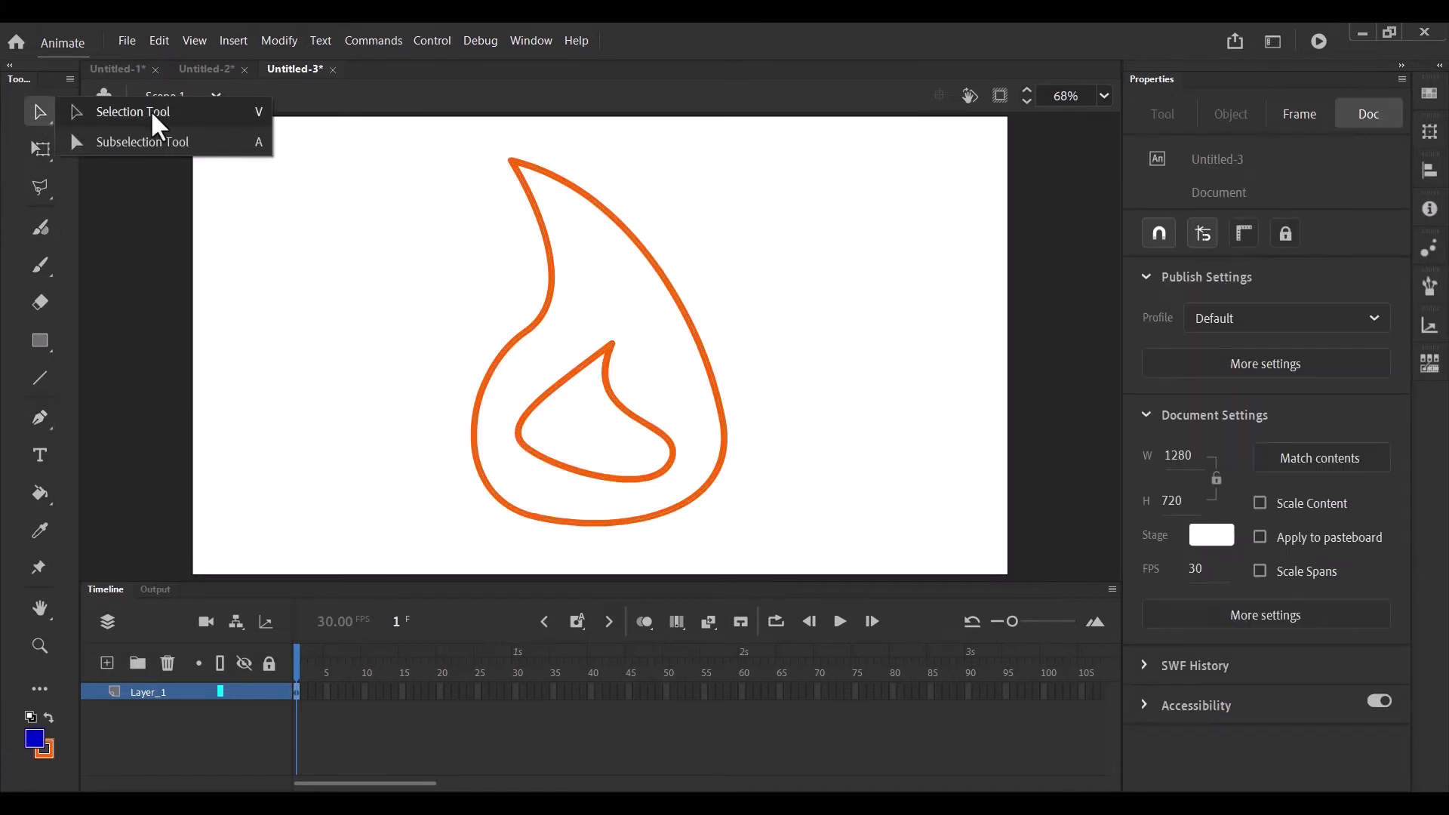
left_click(134, 149)
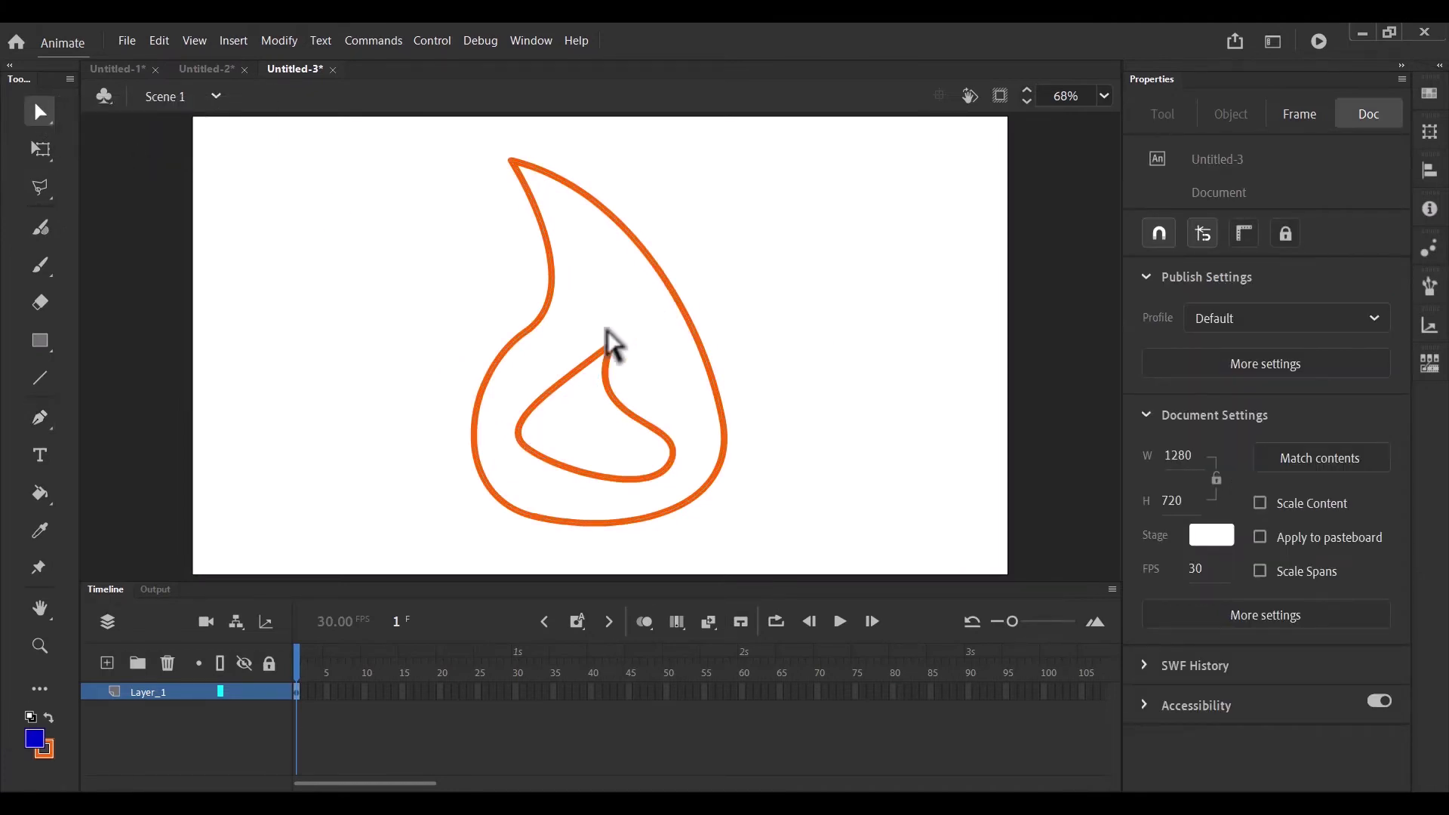
left_click(537, 324)
left_click_drag(523, 334, 469, 349)
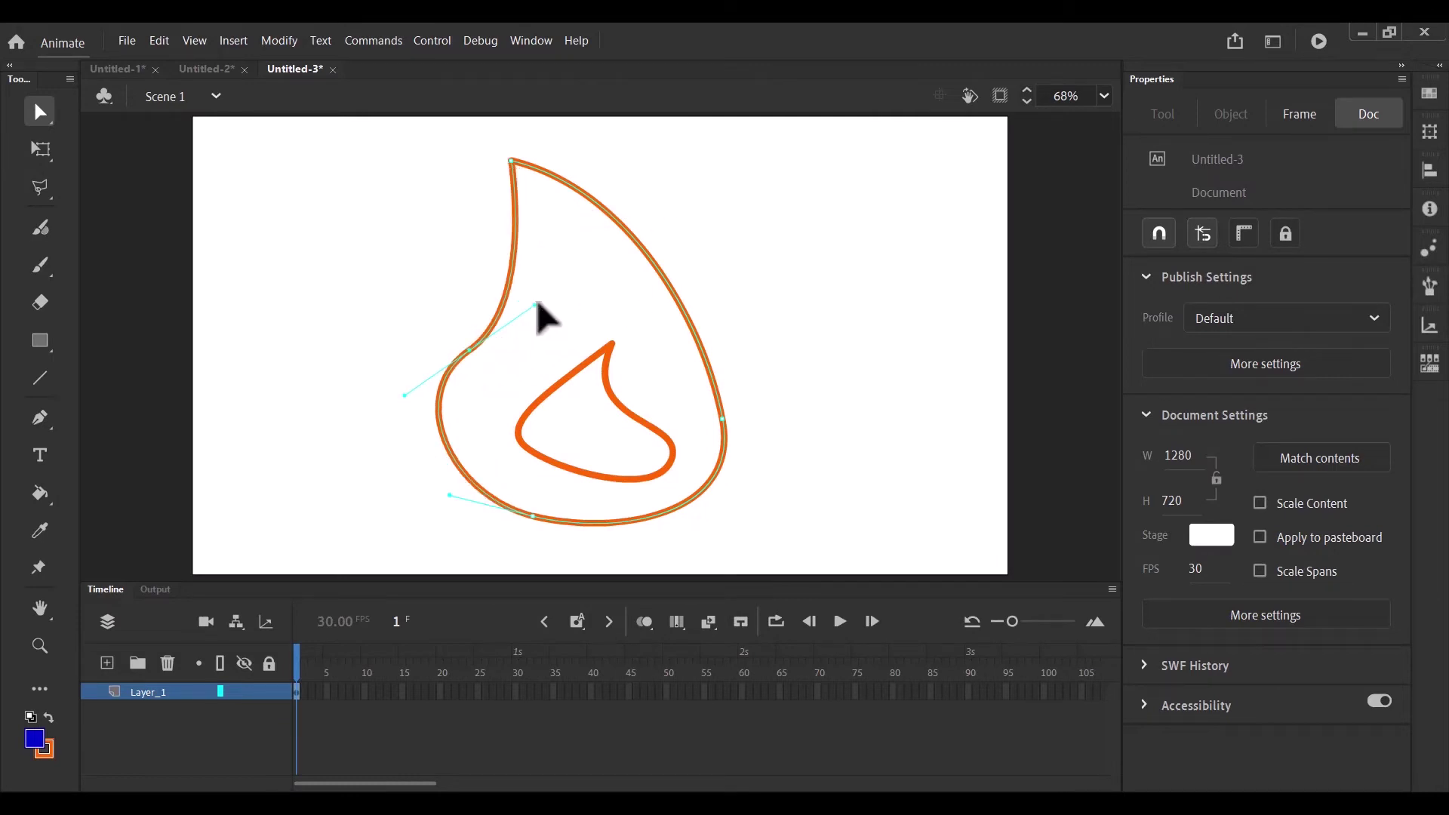
left_click_drag(534, 304, 542, 343)
left_click_drag(388, 354, 396, 394)
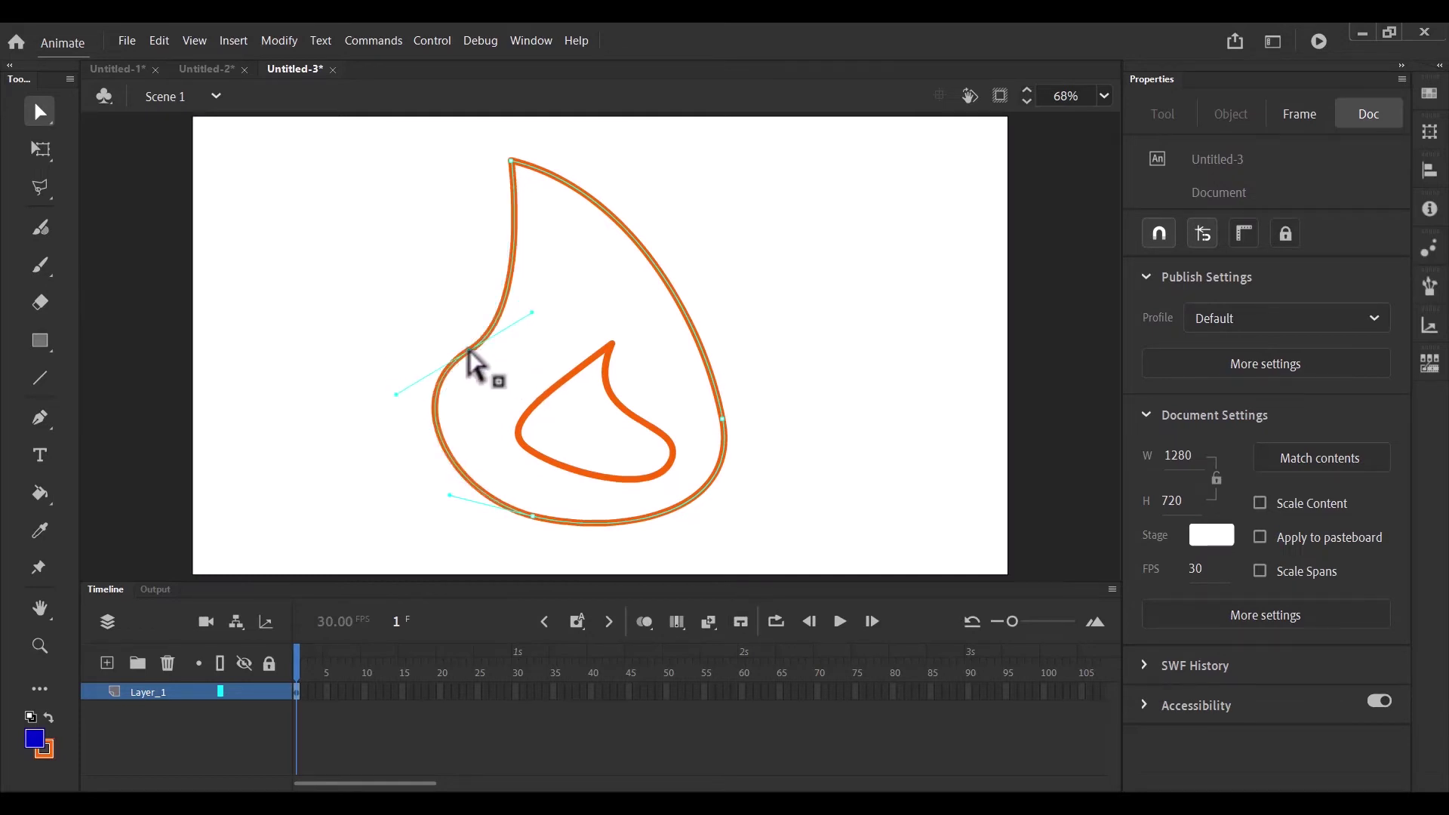
left_click_drag(469, 350, 514, 341)
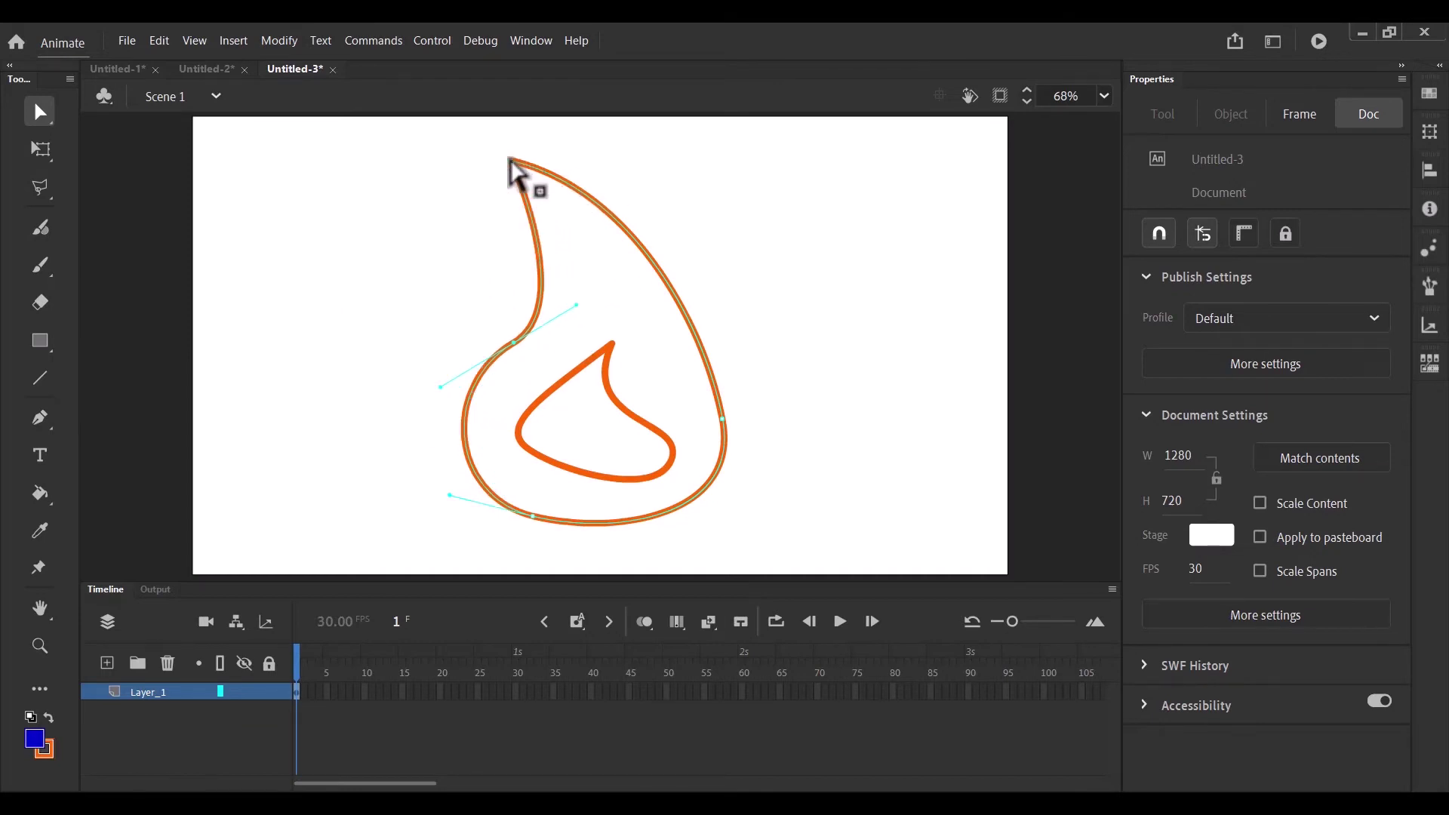
- Adjust the top and right anchors and handles so the flame's right side bulges outward
mouse_move(510, 160)
left_mouse_down()
mouse_move(666, 156)
mouse_move(517, 165)
left_mouse_up()
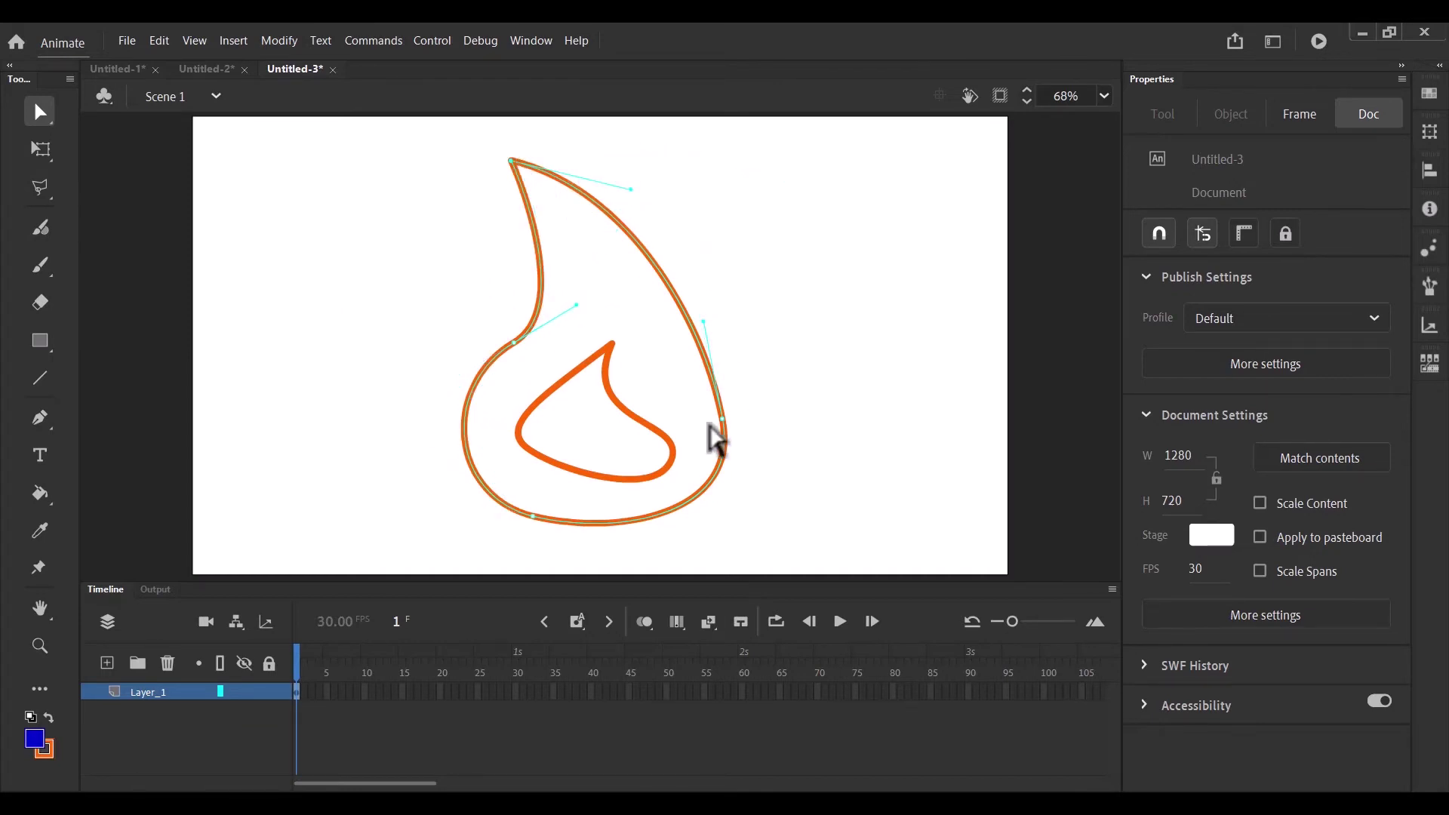
left_click_drag(722, 424, 715, 390)
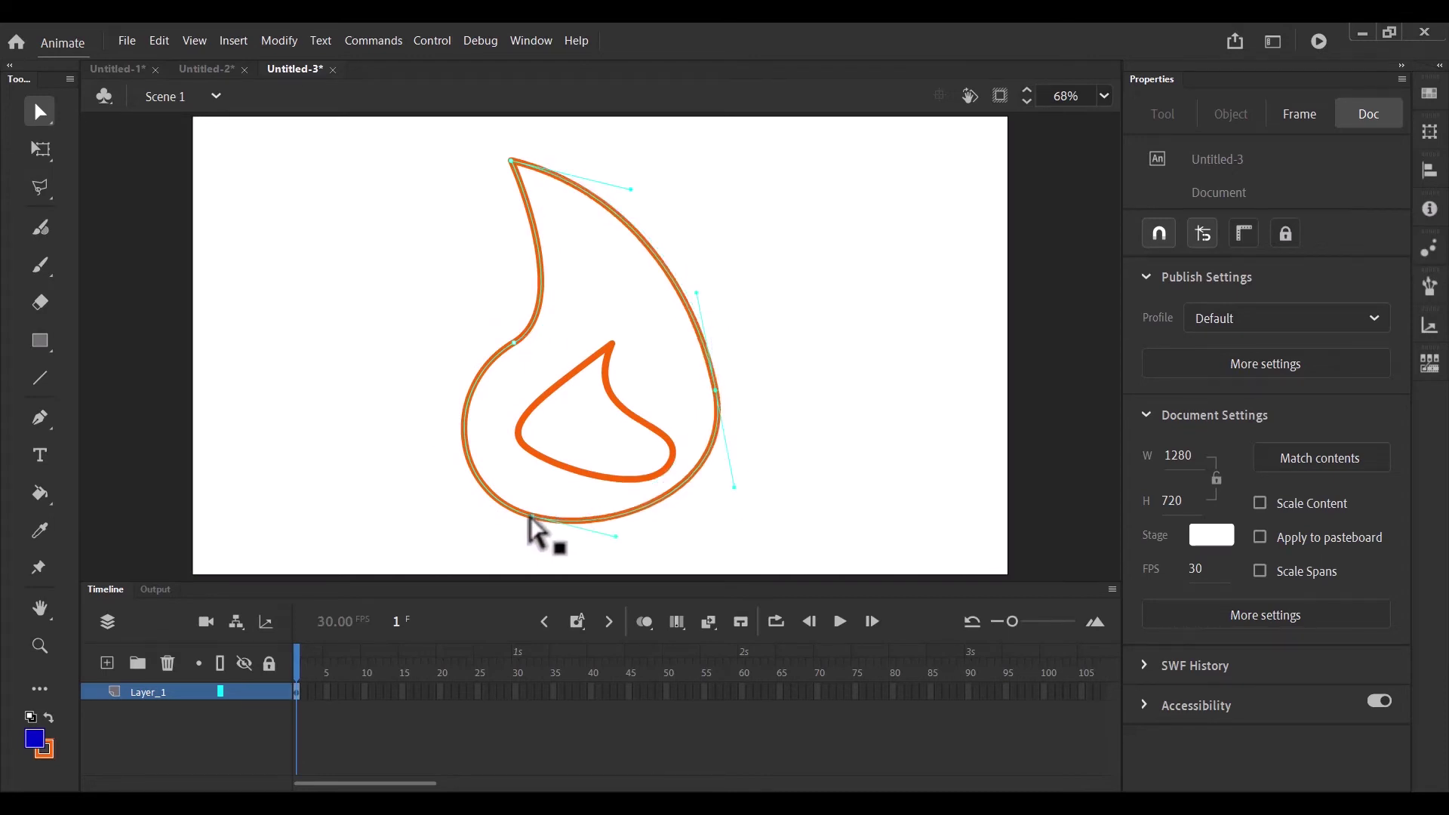
left_click_drag(530, 520, 613, 557)
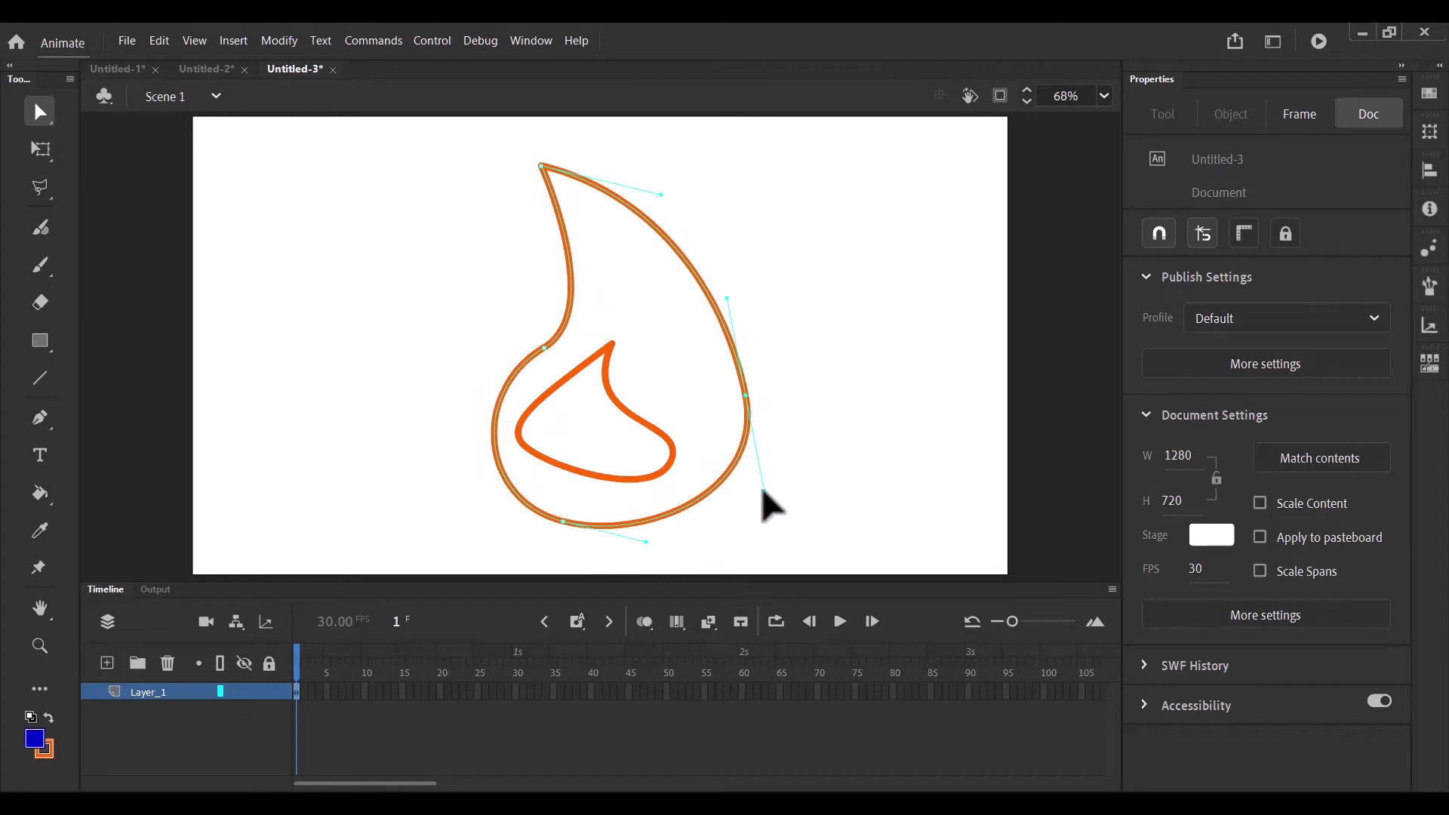
left_click_drag(764, 490, 866, 453)
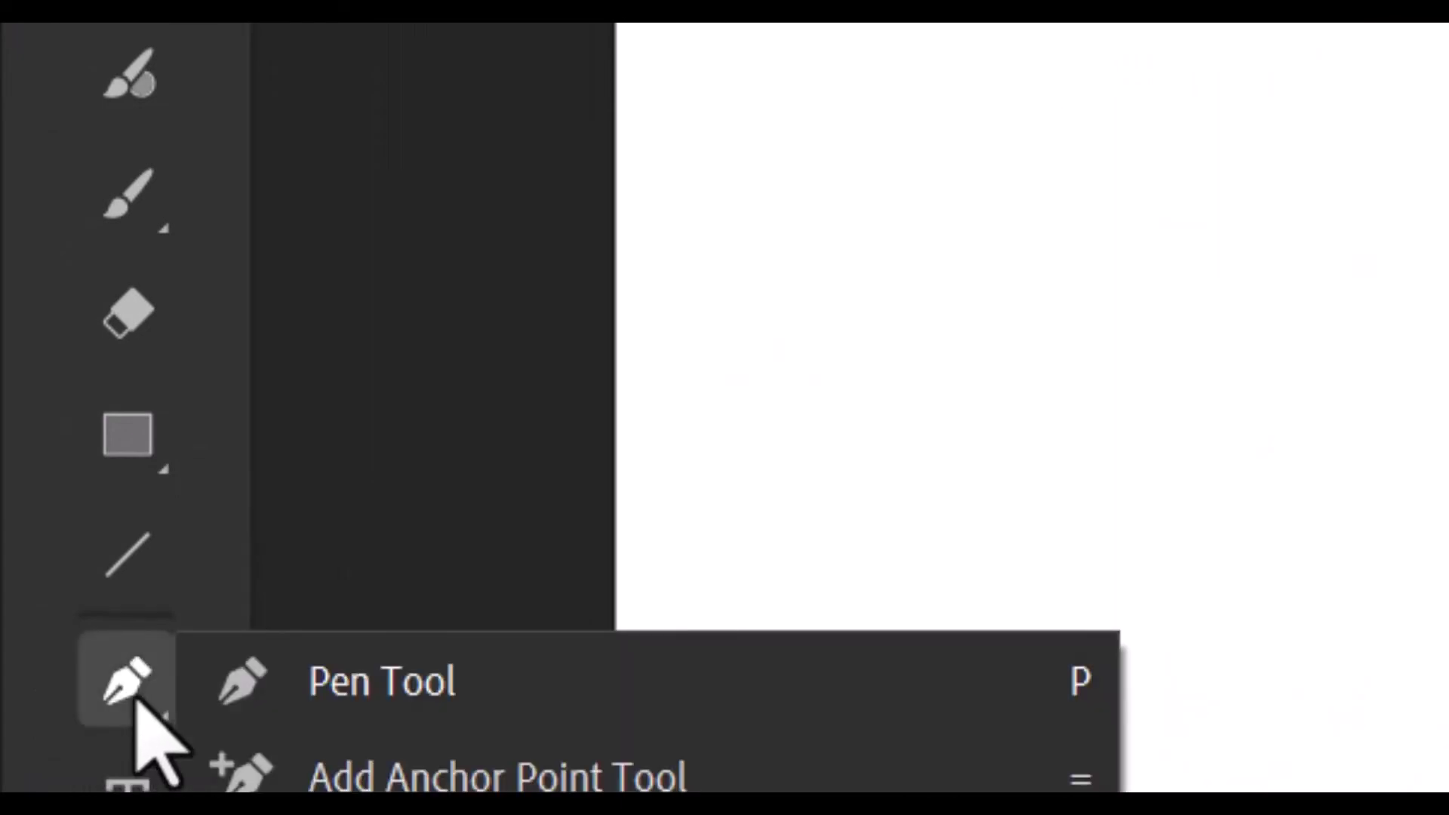
- Draw six slanted orange Pencil lines around the flame, then select the drawing layer
left_click(109, 200)
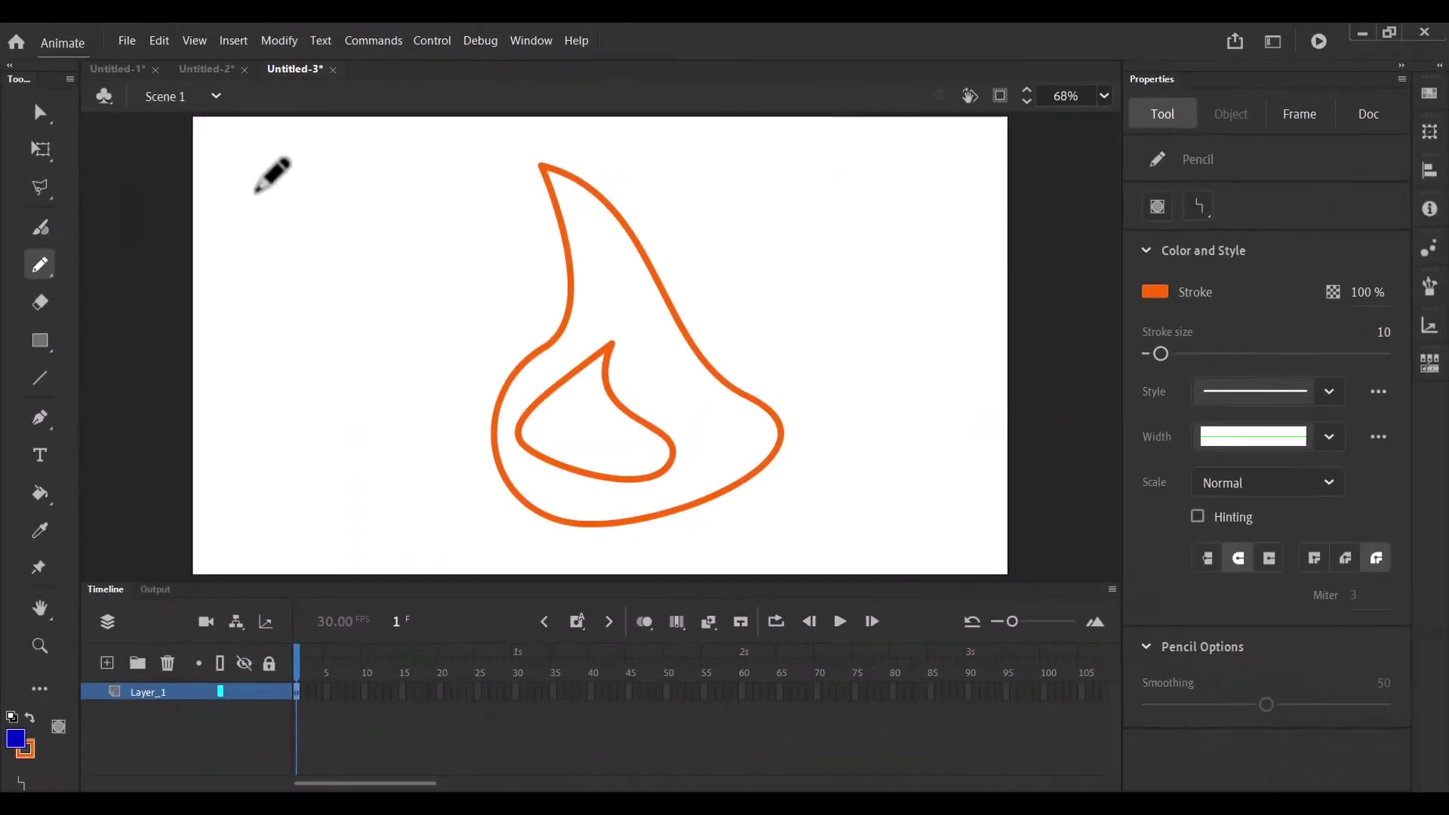
left_click_drag(236, 172, 324, 538)
left_click_drag(293, 143, 392, 577)
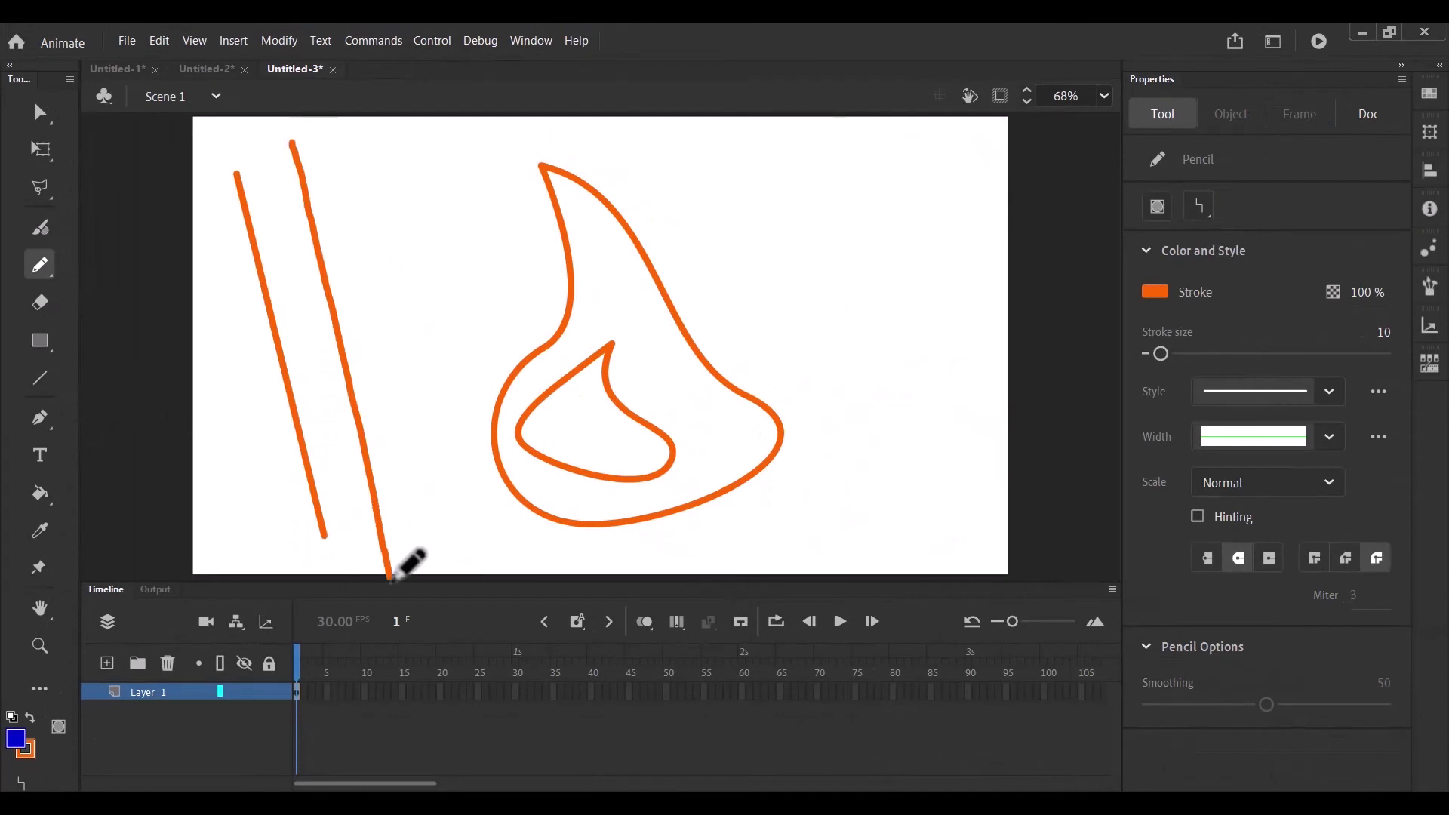
mouse_move(911, 159)
left_mouse_down()
mouse_move(859, 263)
mouse_move(763, 572)
left_mouse_up()
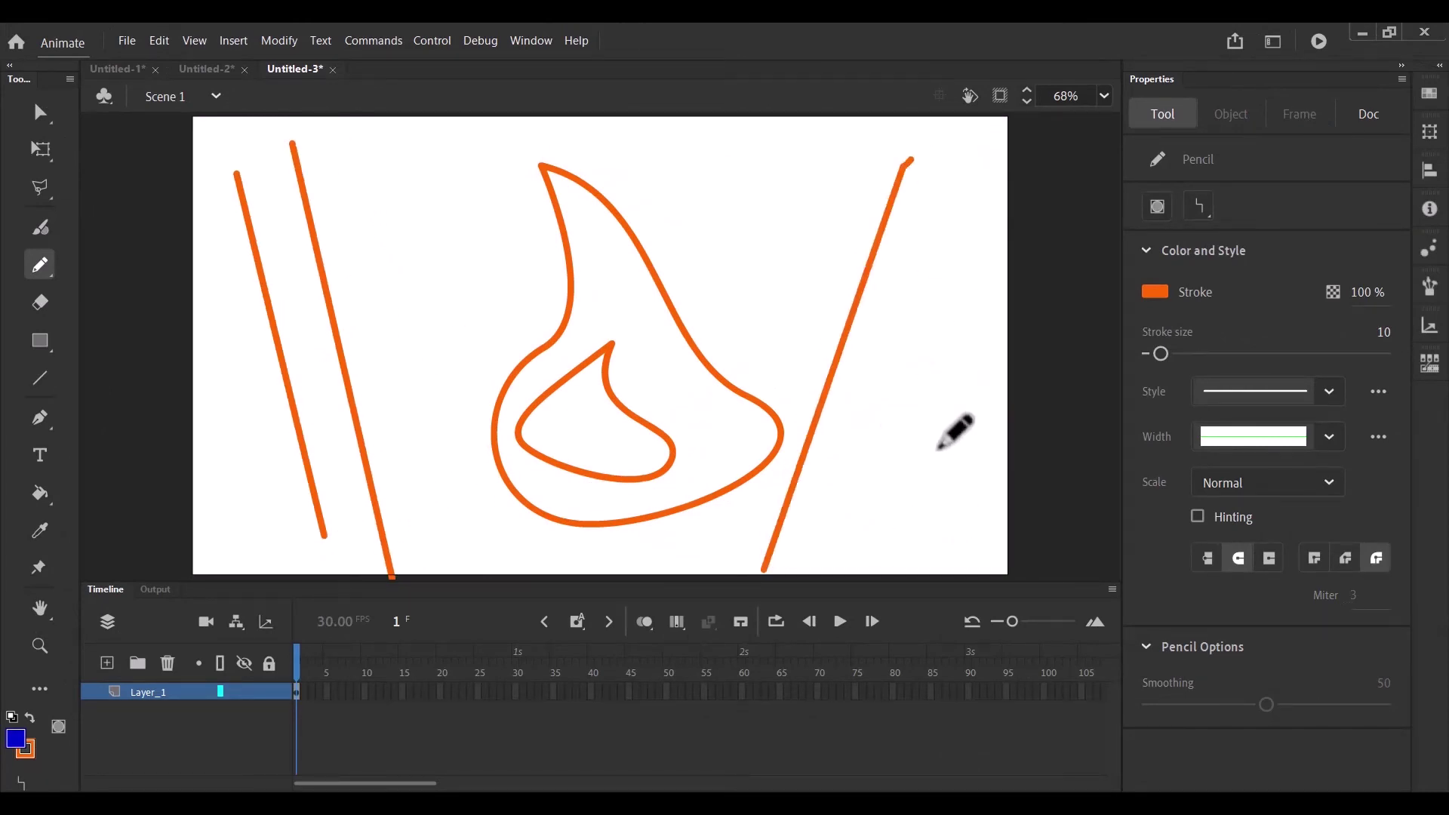
left_click_drag(408, 181, 492, 481)
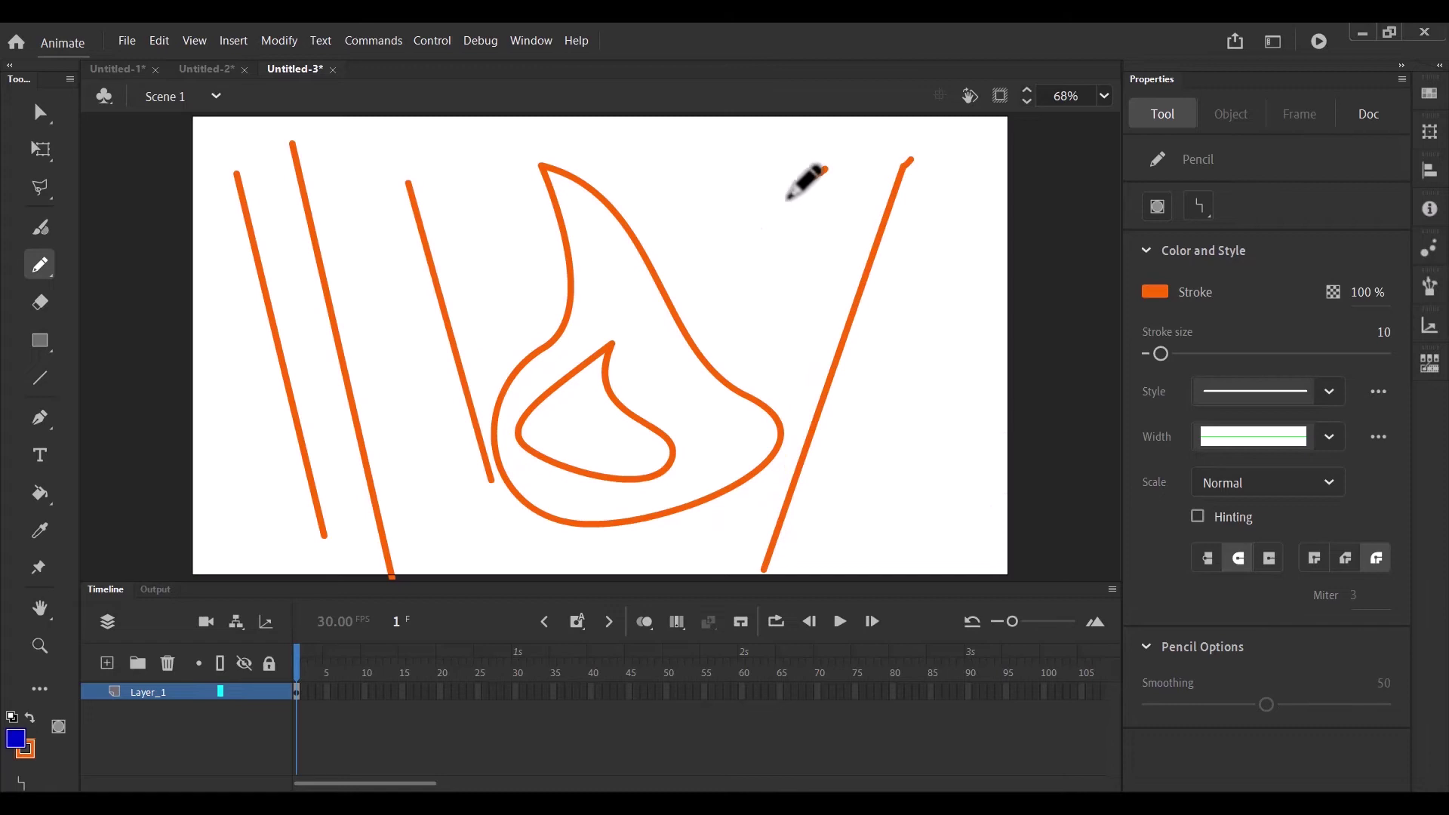
left_click_drag(826, 170, 639, 353)
left_click_drag(1003, 270, 757, 536)
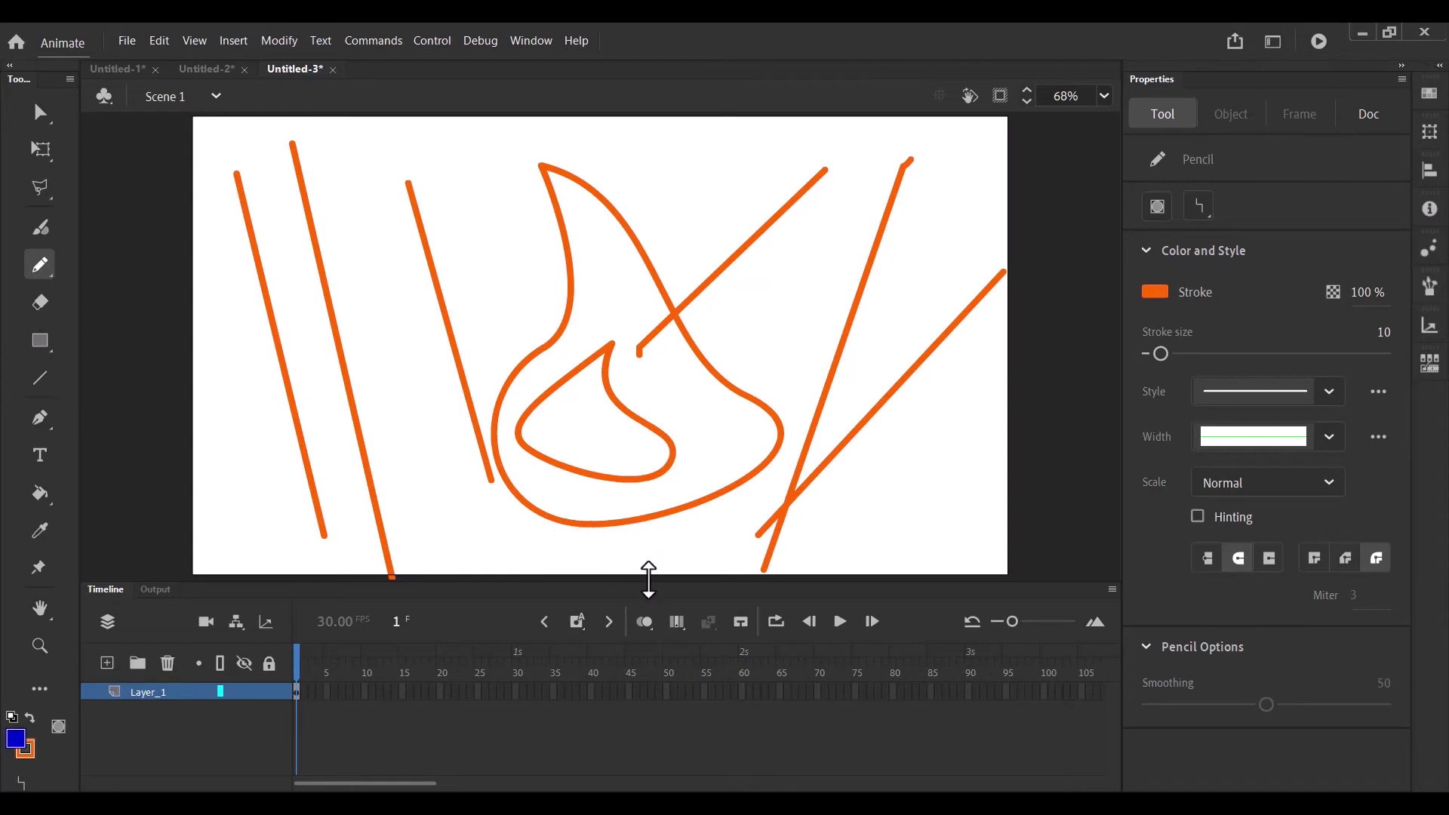
left_click(178, 693)
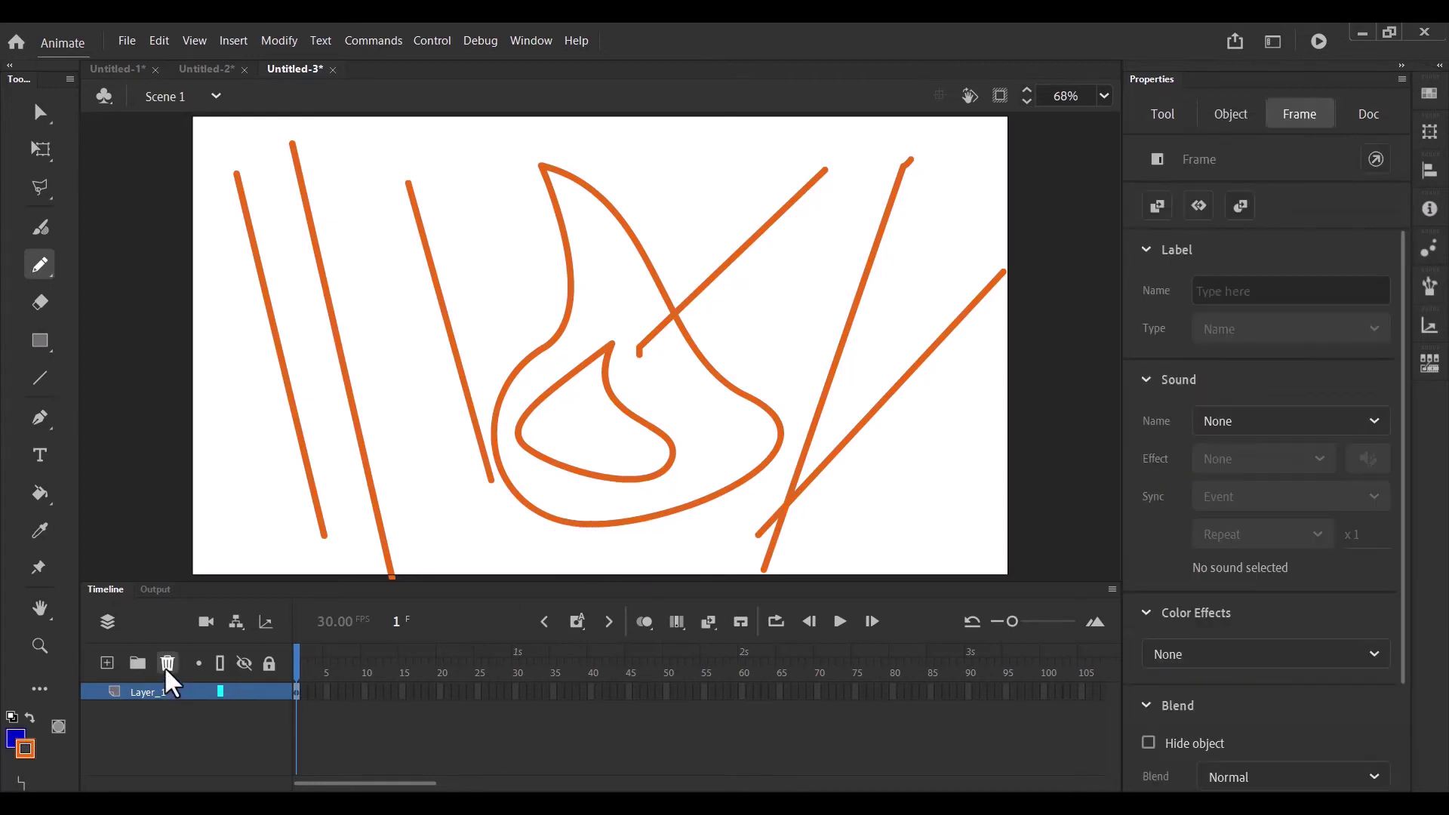
- Delete the existing strokes and draw six long, mostly horizontal orange Pencil strokes
left_click(166, 663)
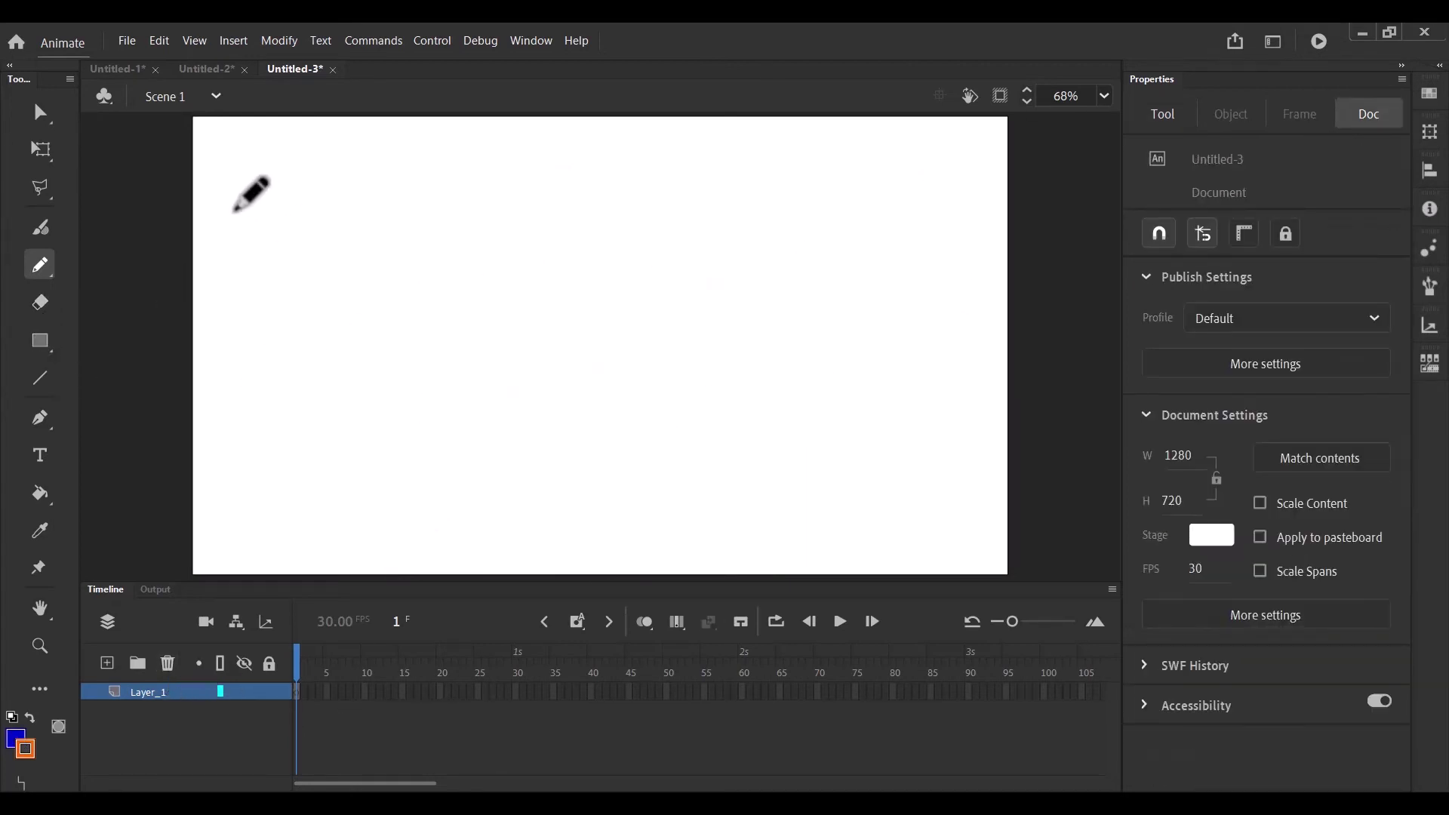
mouse_move(231, 229)
left_mouse_down()
mouse_move(662, 260)
mouse_move(835, 329)
left_mouse_up()
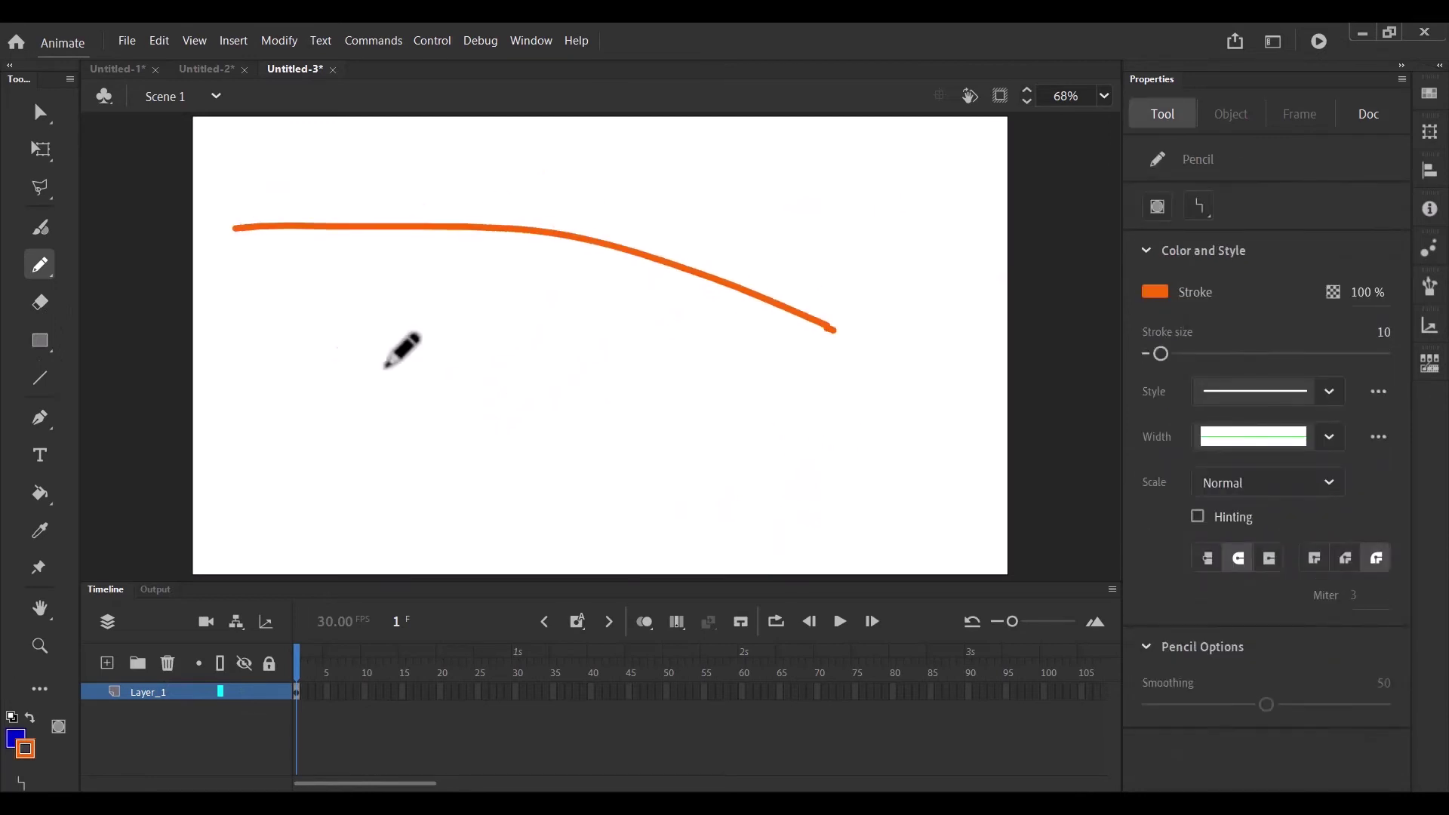
mouse_move(259, 347)
left_mouse_down()
mouse_move(740, 429)
mouse_move(885, 493)
left_mouse_up()
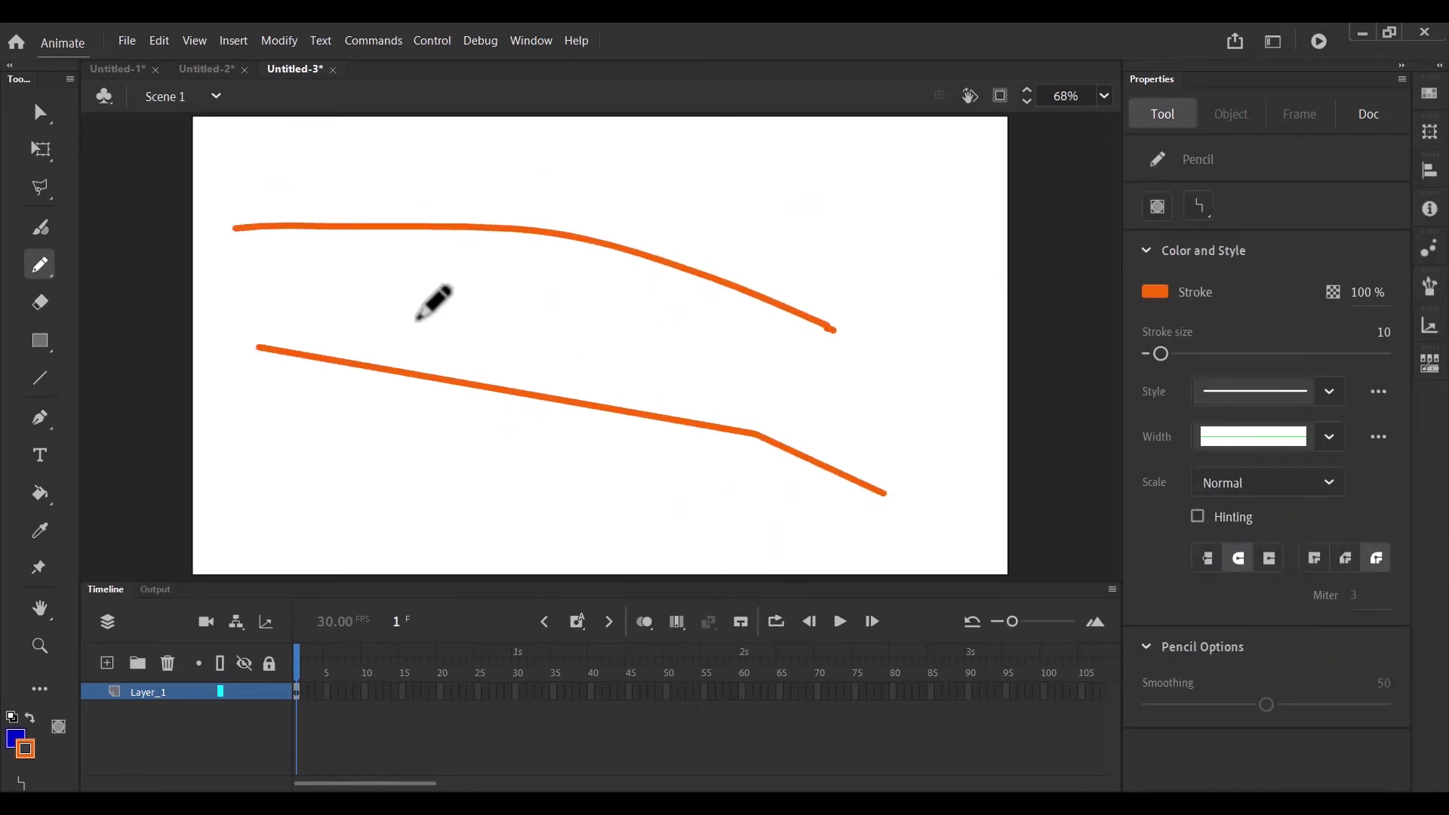
left_click_drag(350, 301, 875, 388)
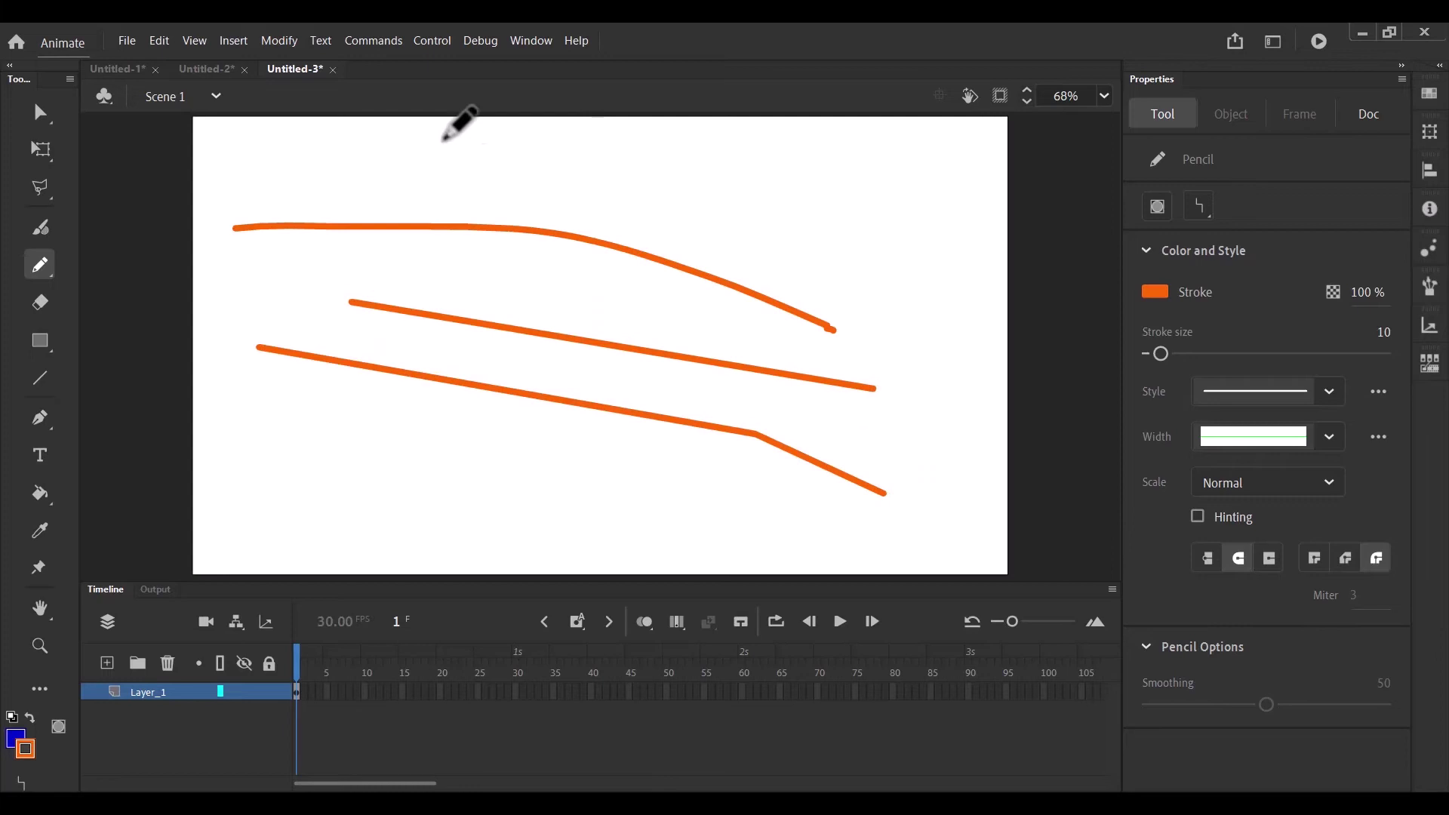
mouse_move(443, 140)
left_mouse_down()
mouse_move(886, 191)
mouse_move(907, 245)
left_mouse_up()
left_click_drag(376, 266, 670, 305)
left_click_drag(618, 195, 861, 251)
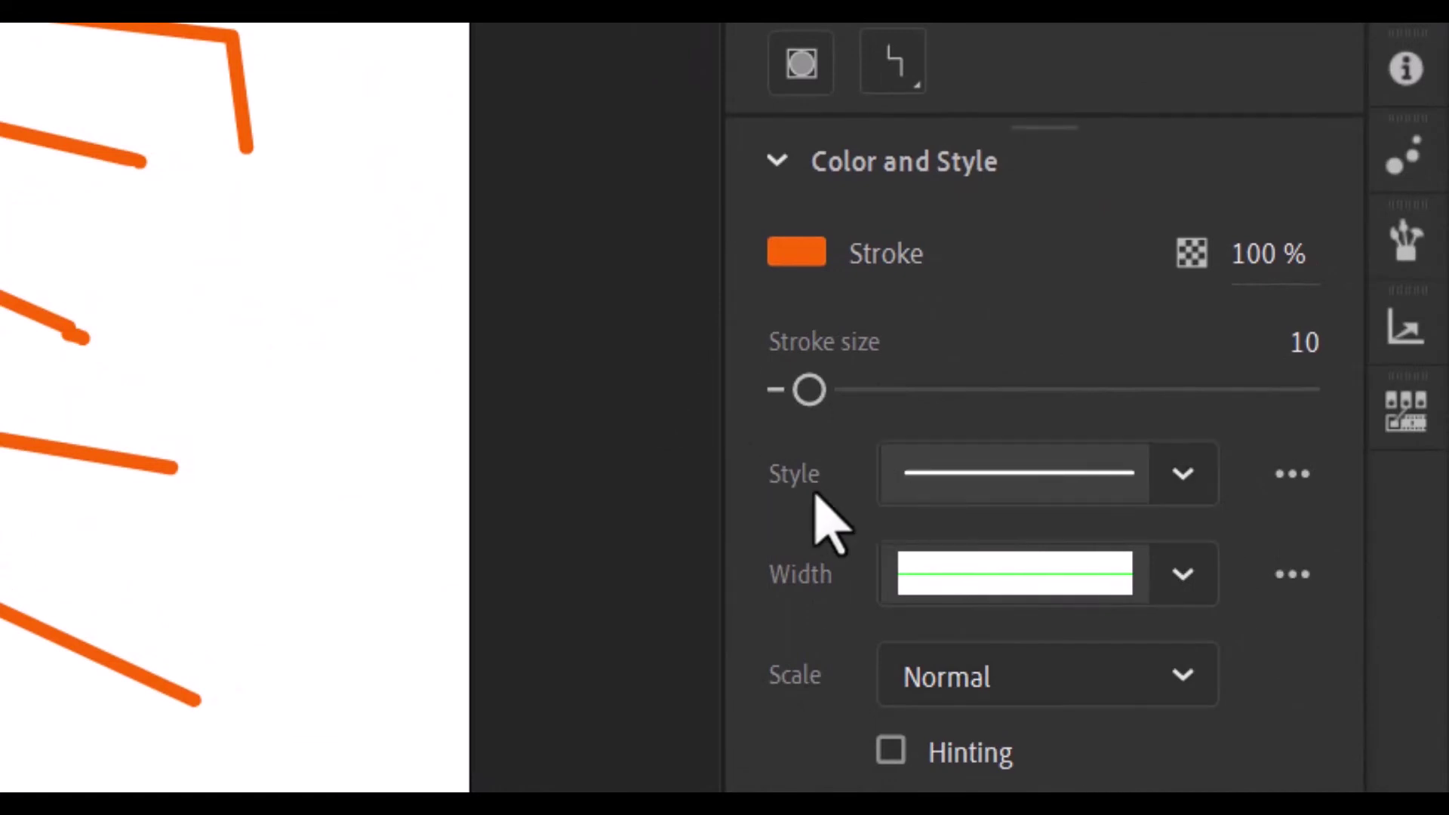
- Set the Pencil stroke style to Dashed with 8 pt dashes and 21 pt spacing
left_click(1181, 478)
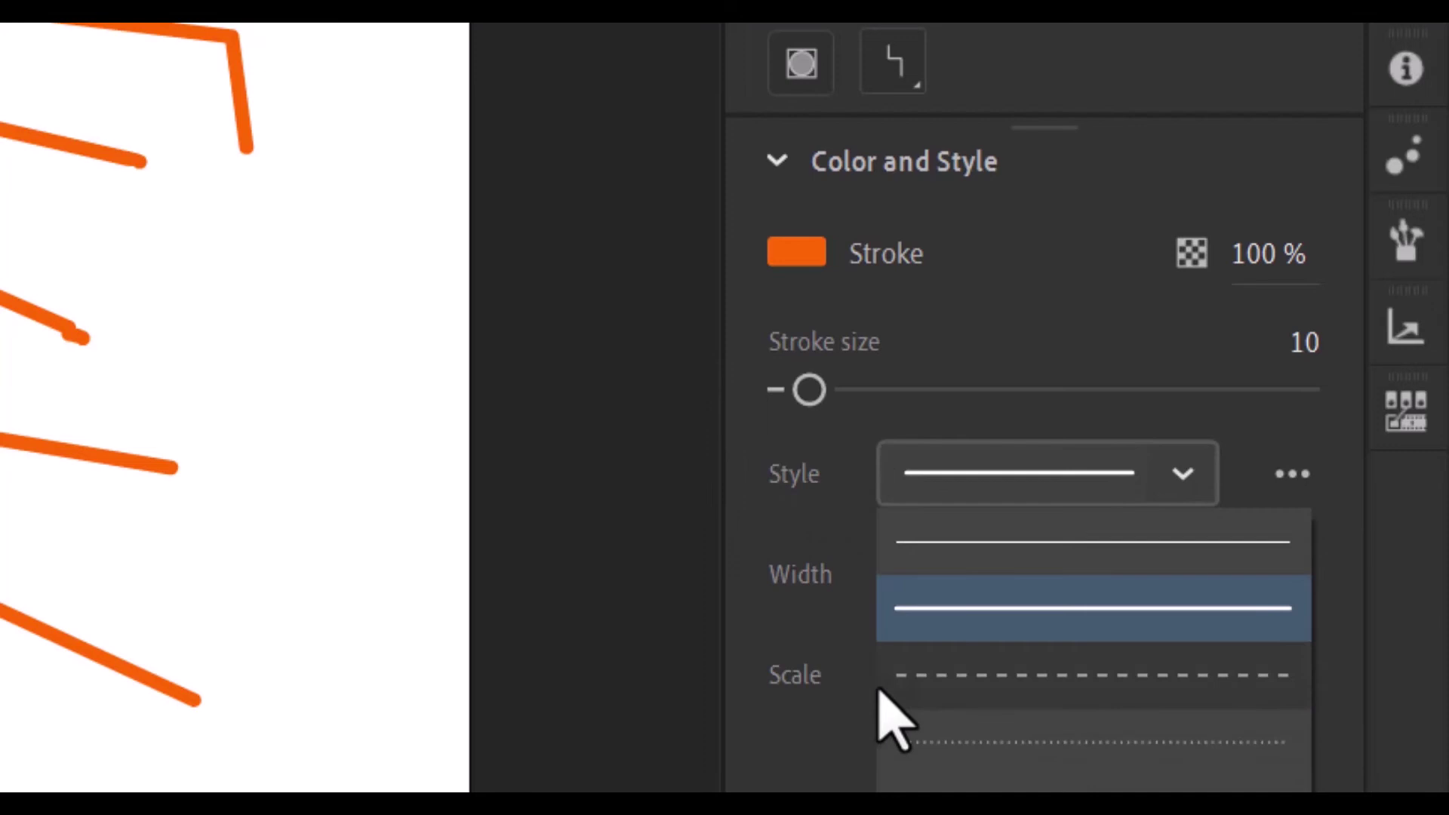
left_click(994, 692)
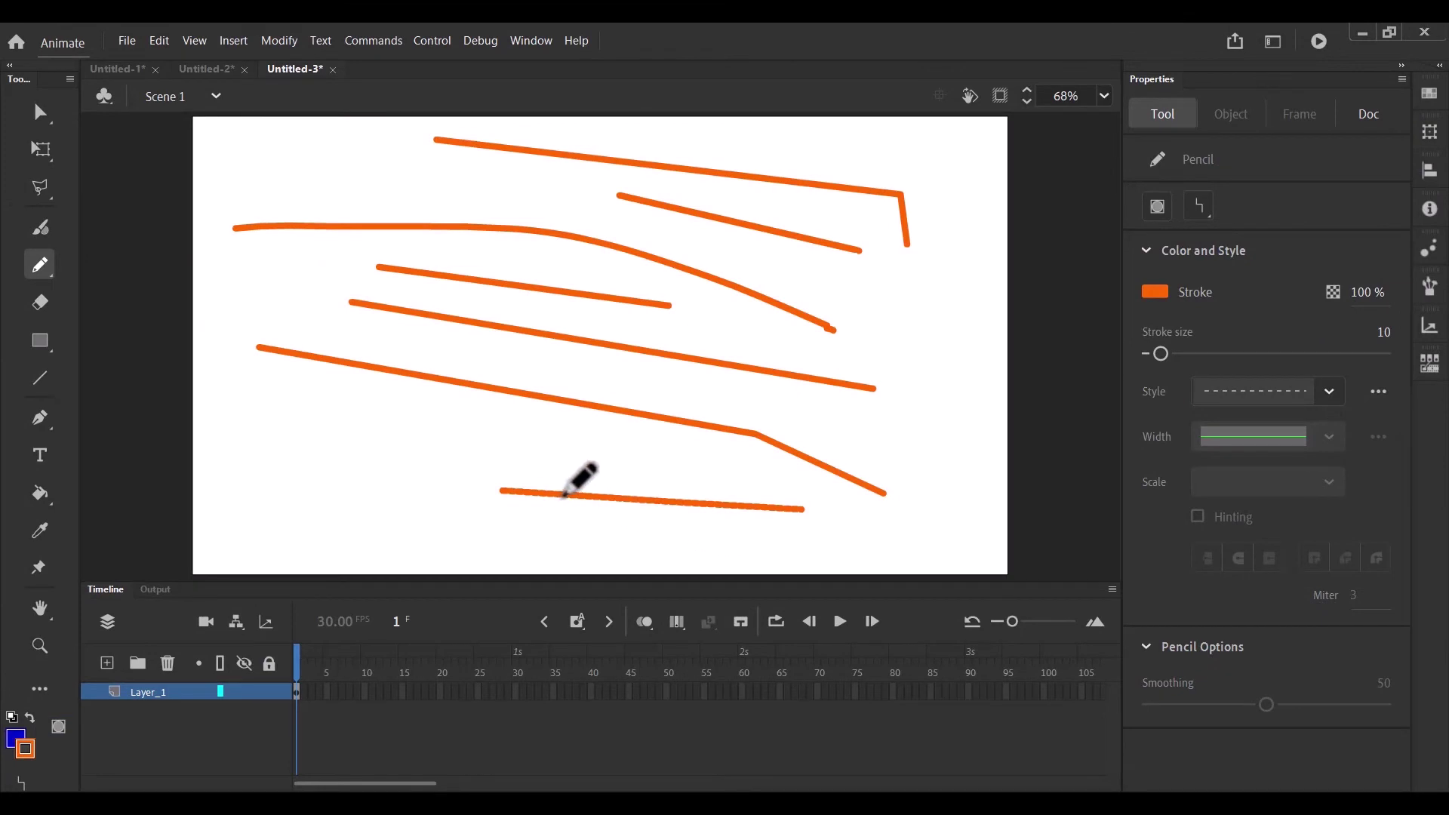
left_click(1378, 392)
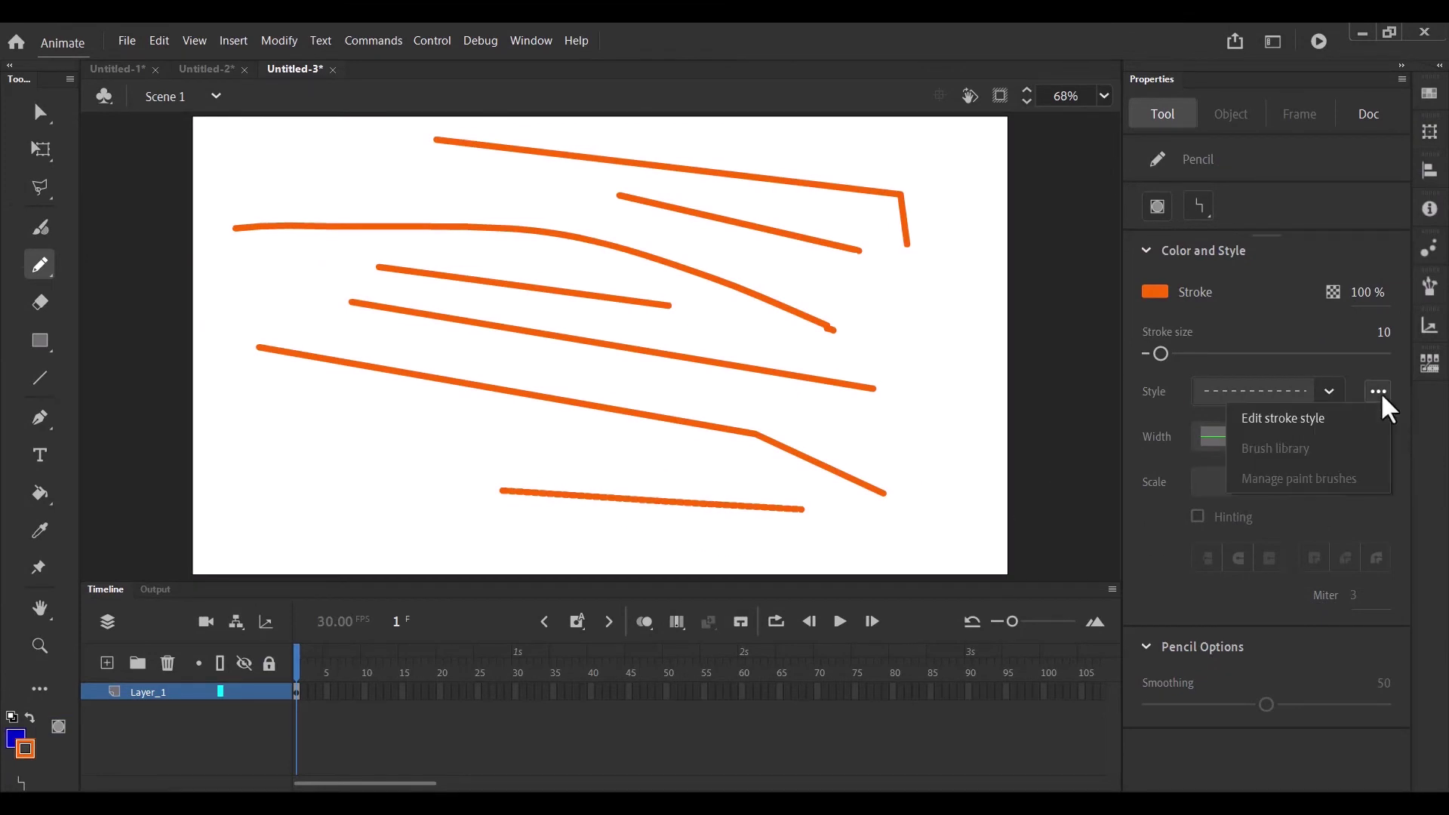
left_click(1313, 420)
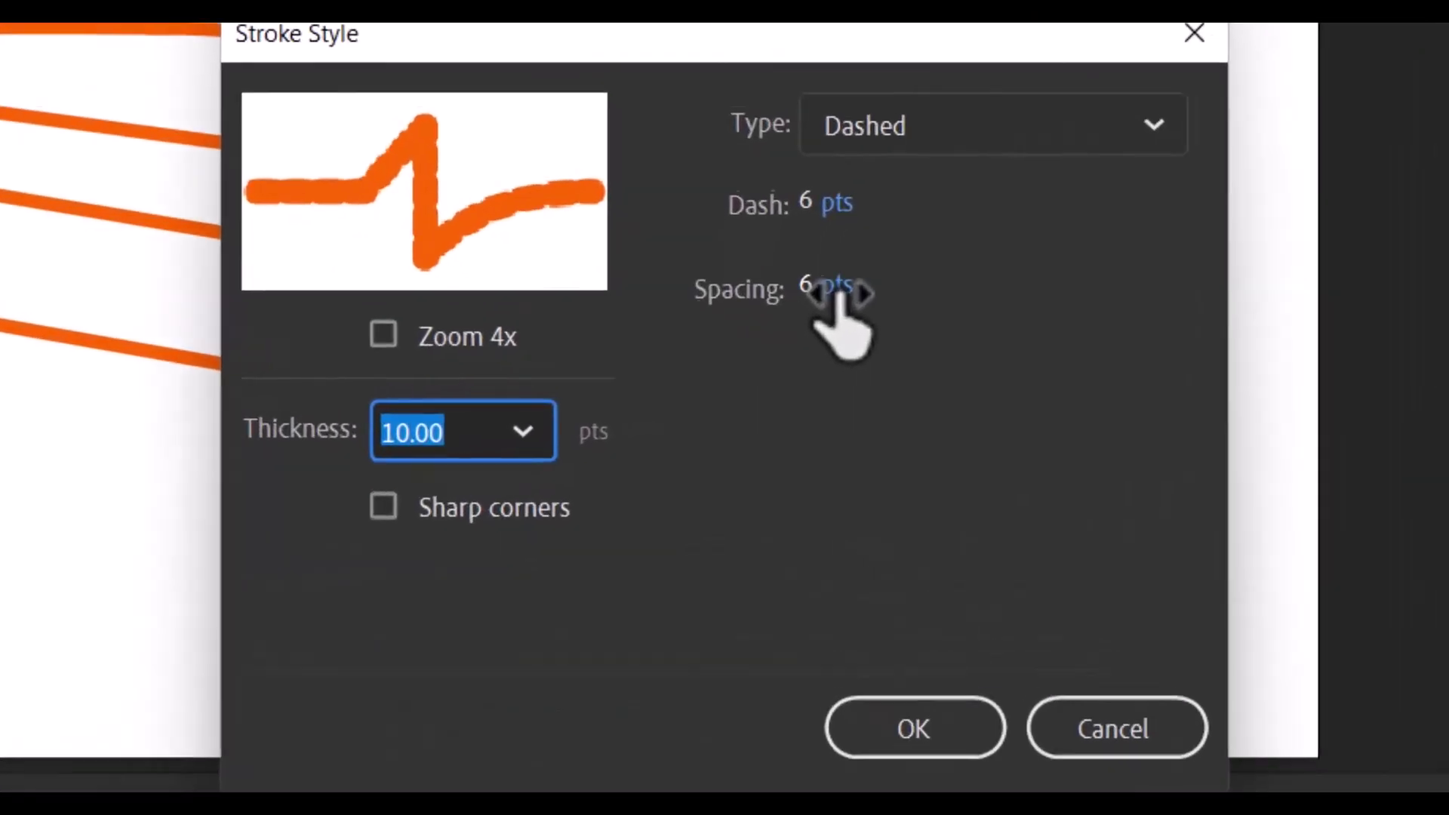
left_click_drag(778, 349, 791, 353)
left_click_drag(877, 281, 867, 281)
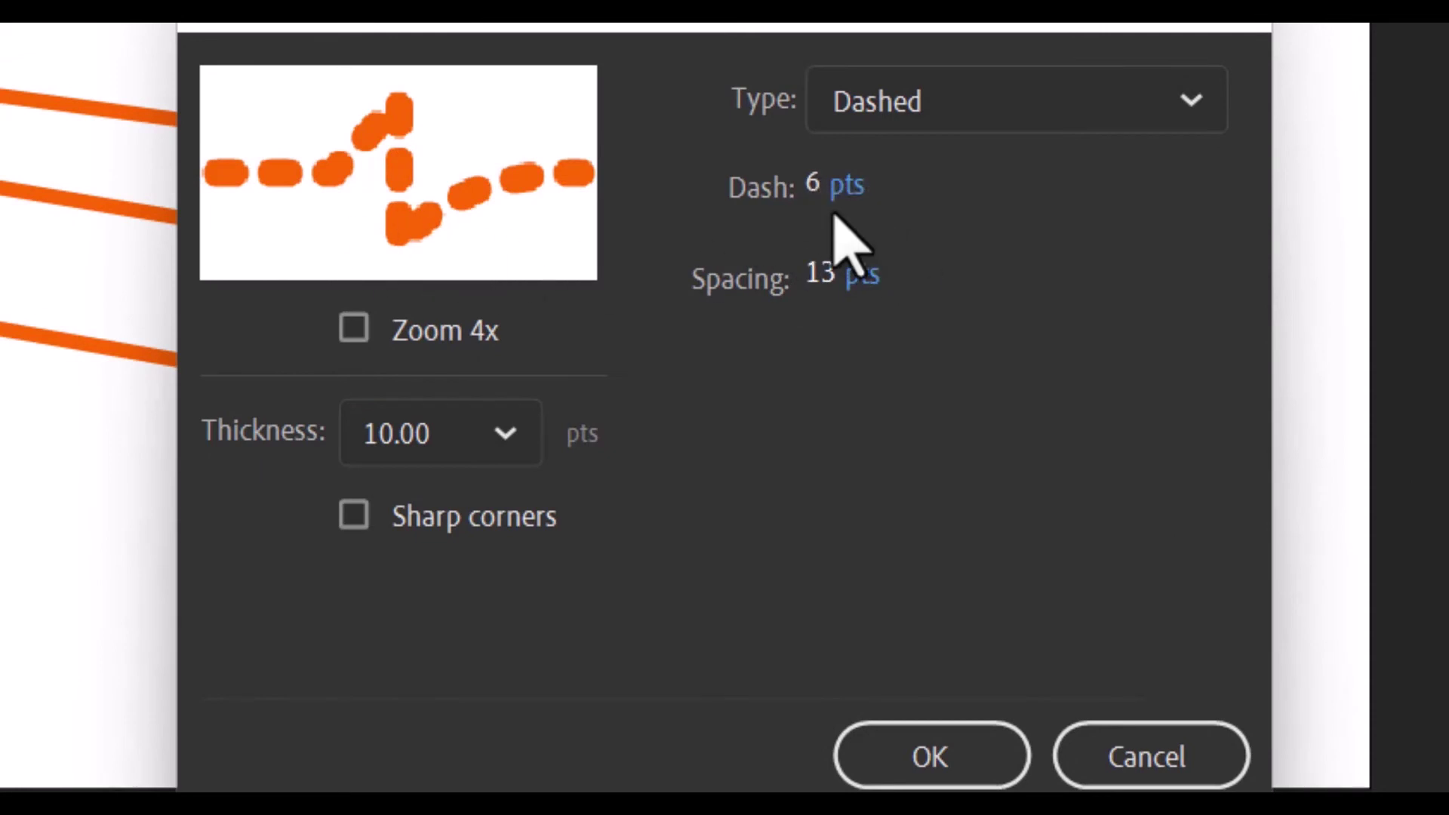
mouse_move(854, 197)
left_mouse_down()
mouse_move(869, 195)
mouse_move(857, 190)
left_mouse_up()
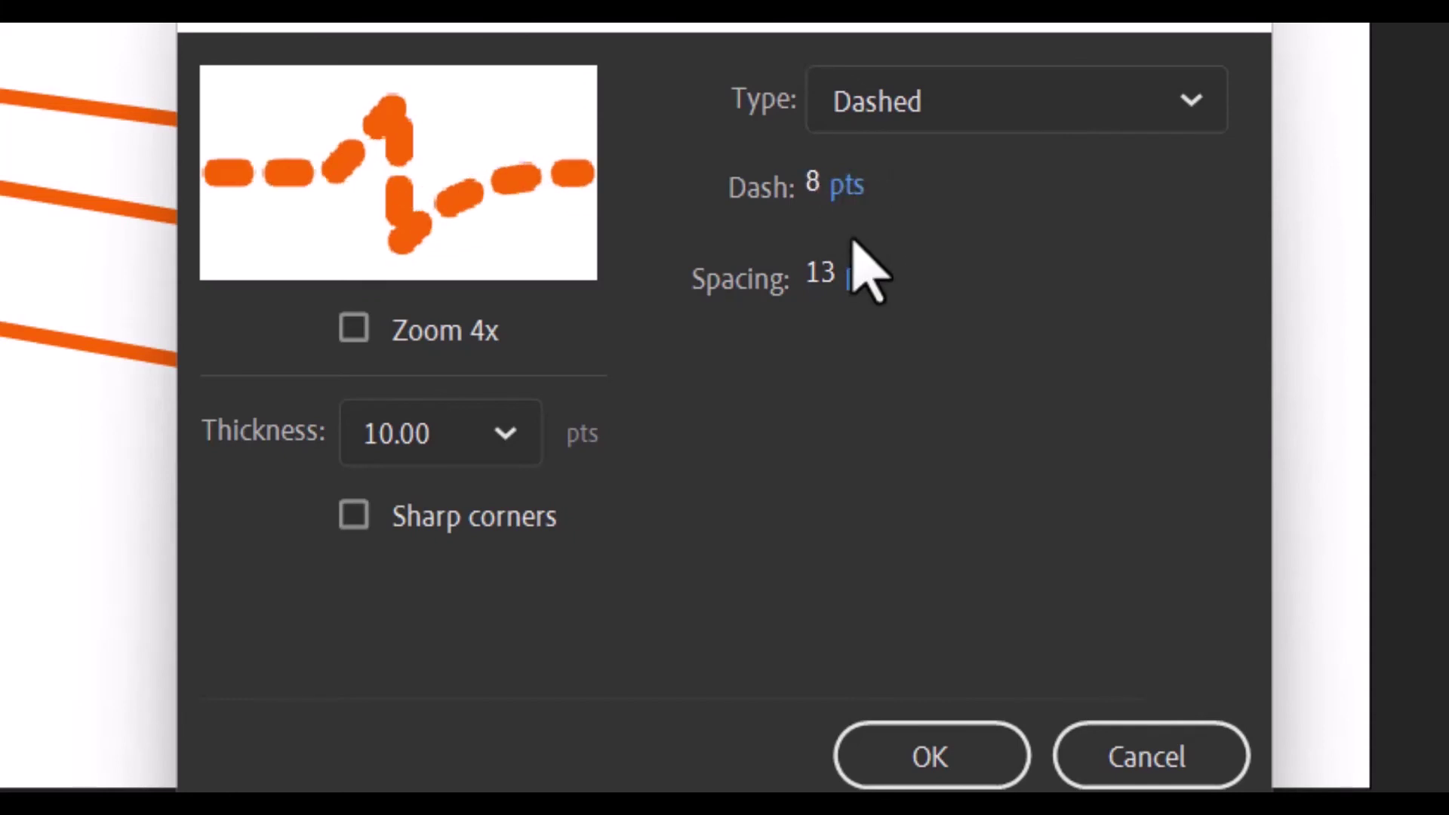
left_click_drag(867, 278, 895, 276)
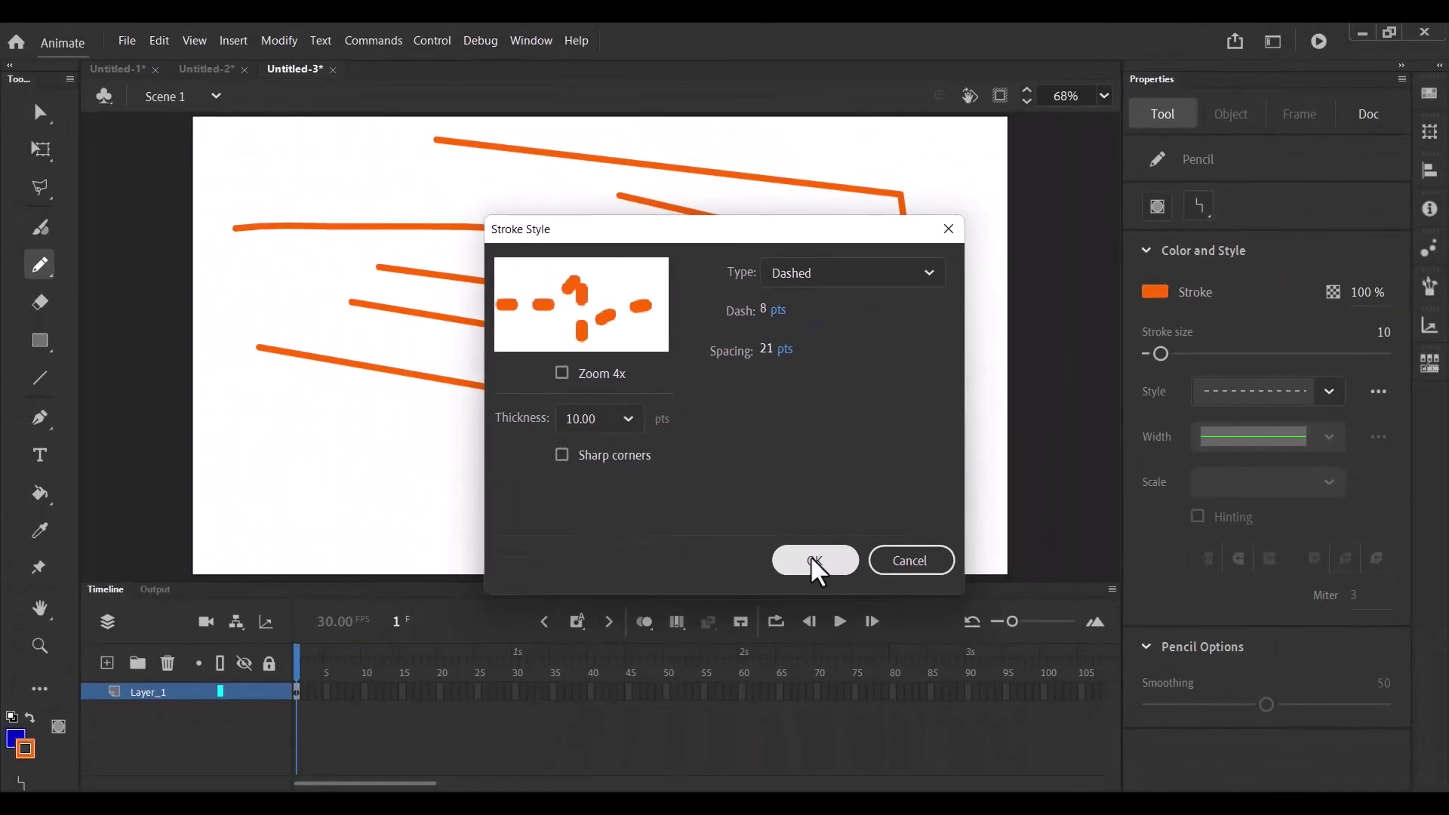
left_click(916, 749)
- Draw six dashed orange strokes, including a loop at left and a curl at upper right
left_click_drag(235, 436, 722, 464)
left_click_drag(288, 490, 733, 543)
left_click_drag(967, 174, 910, 462)
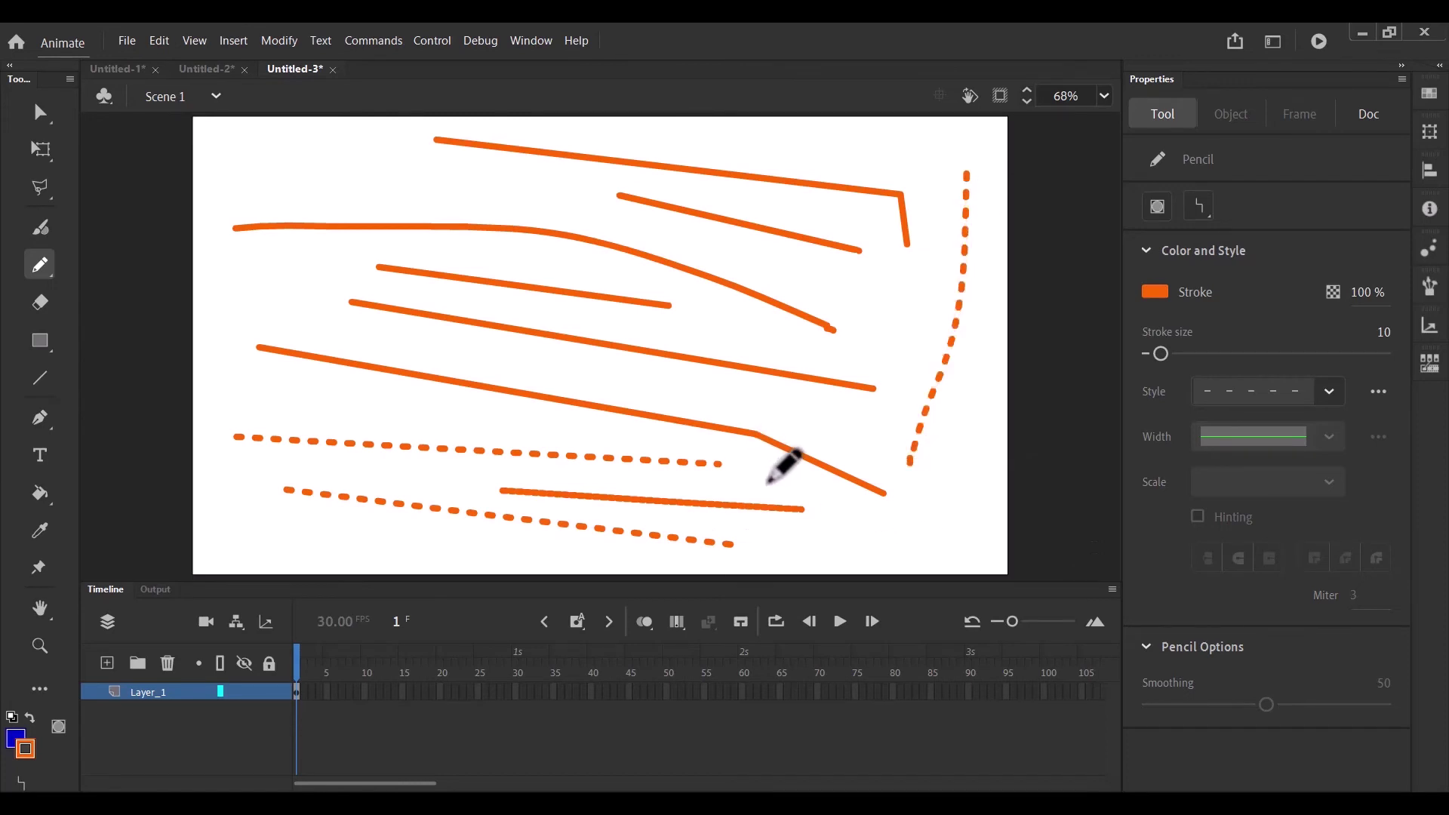
mouse_move(325, 153)
left_mouse_down()
mouse_move(737, 251)
mouse_move(913, 315)
left_mouse_up()
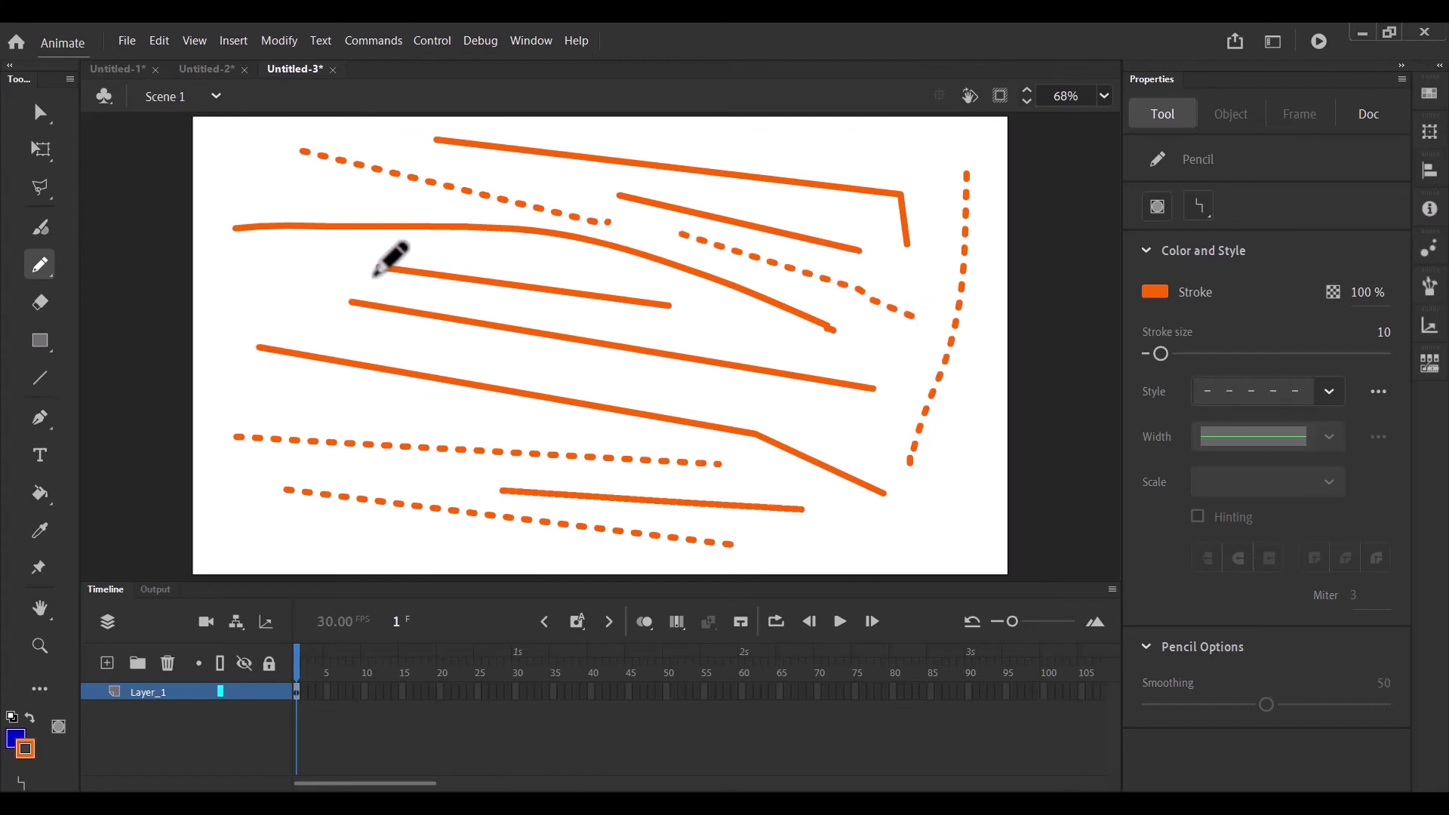
left_click_drag(361, 256, 426, 418)
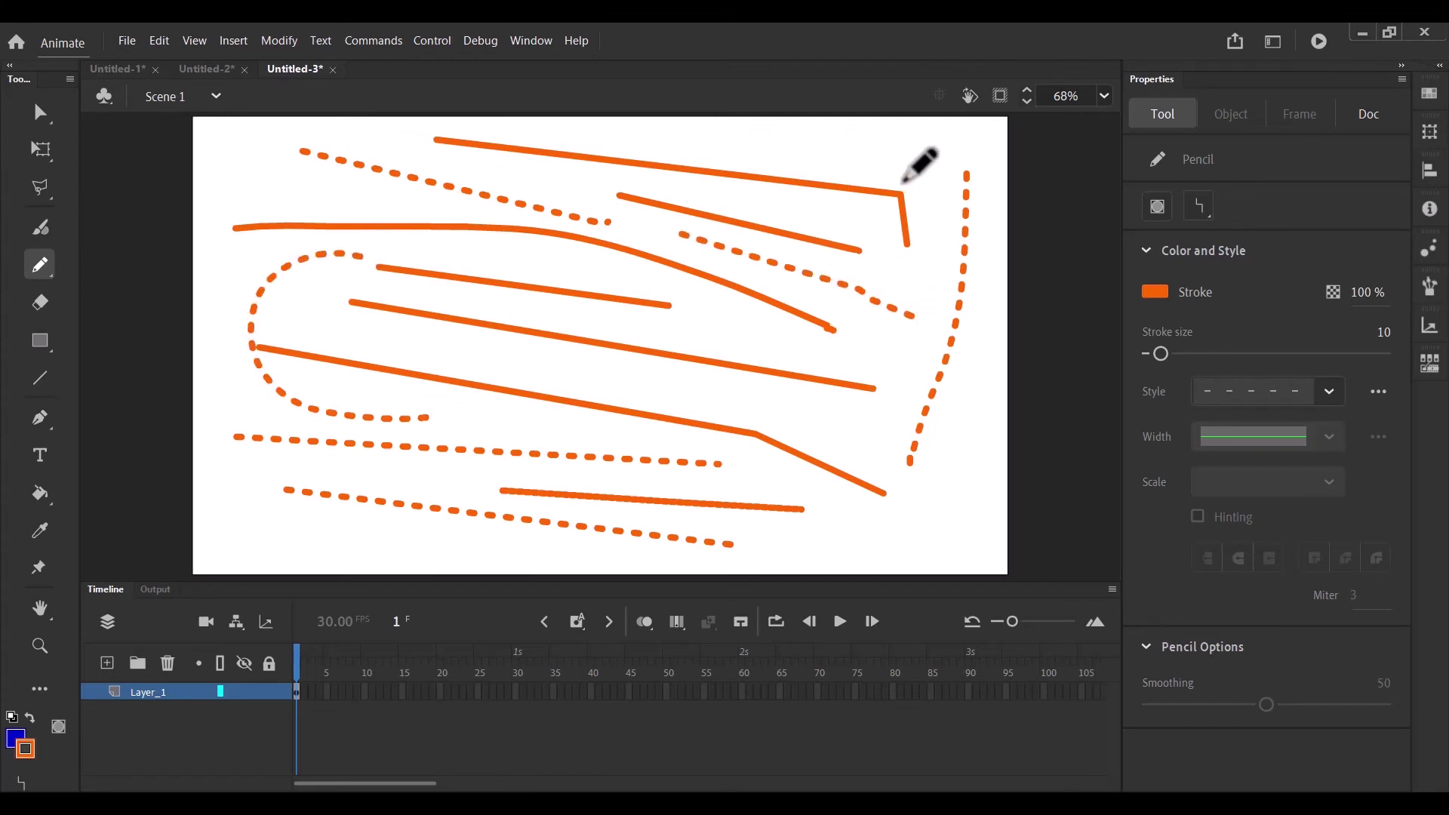
mouse_move(842, 143)
left_mouse_down()
mouse_move(934, 264)
mouse_move(768, 314)
left_mouse_up()
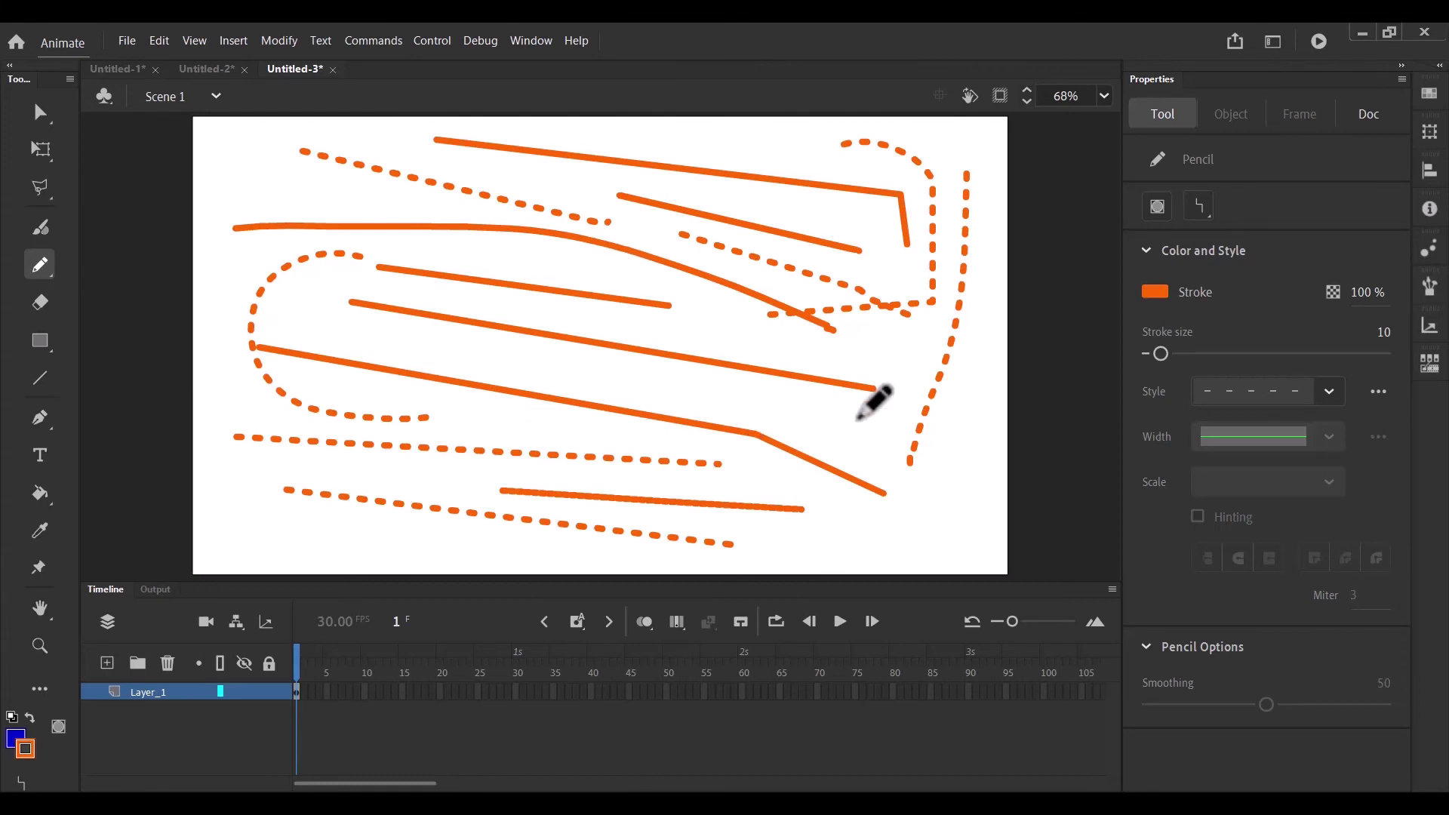
- Select Layer_1's first frame, activate the Hand tool (H), and open the 68% zoom dropdown
key("h")
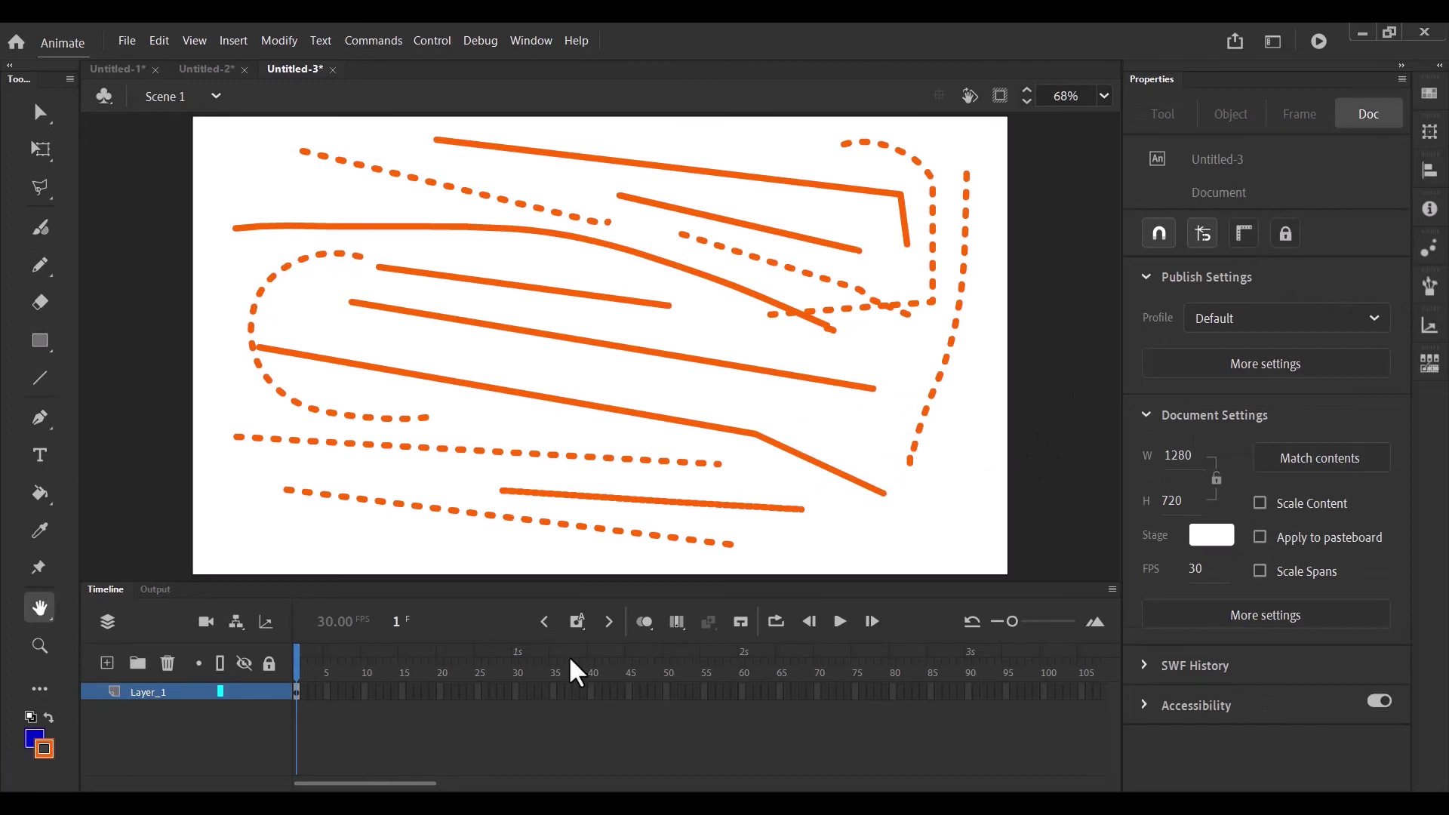
left_click(179, 686)
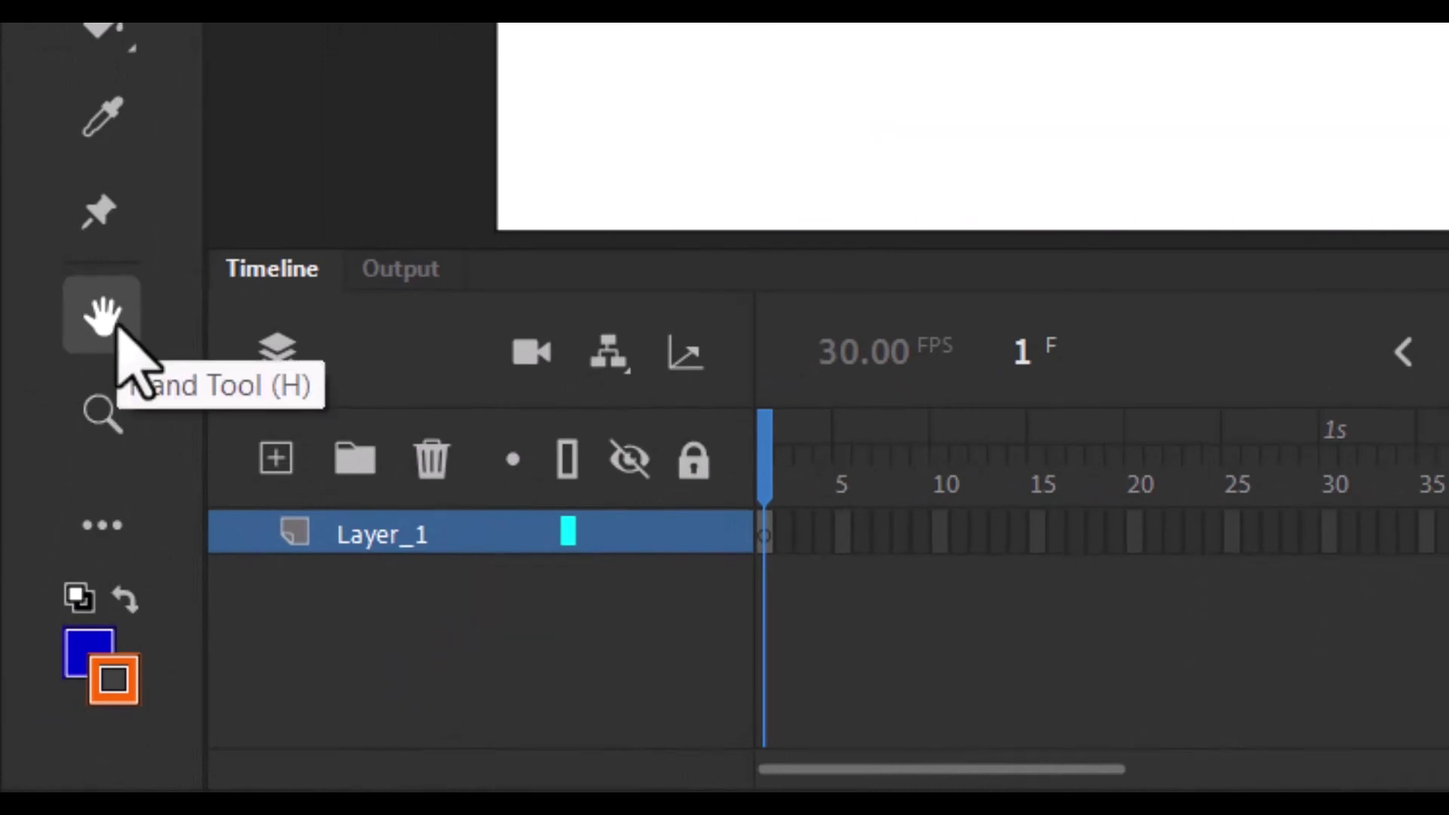
left_click(118, 326)
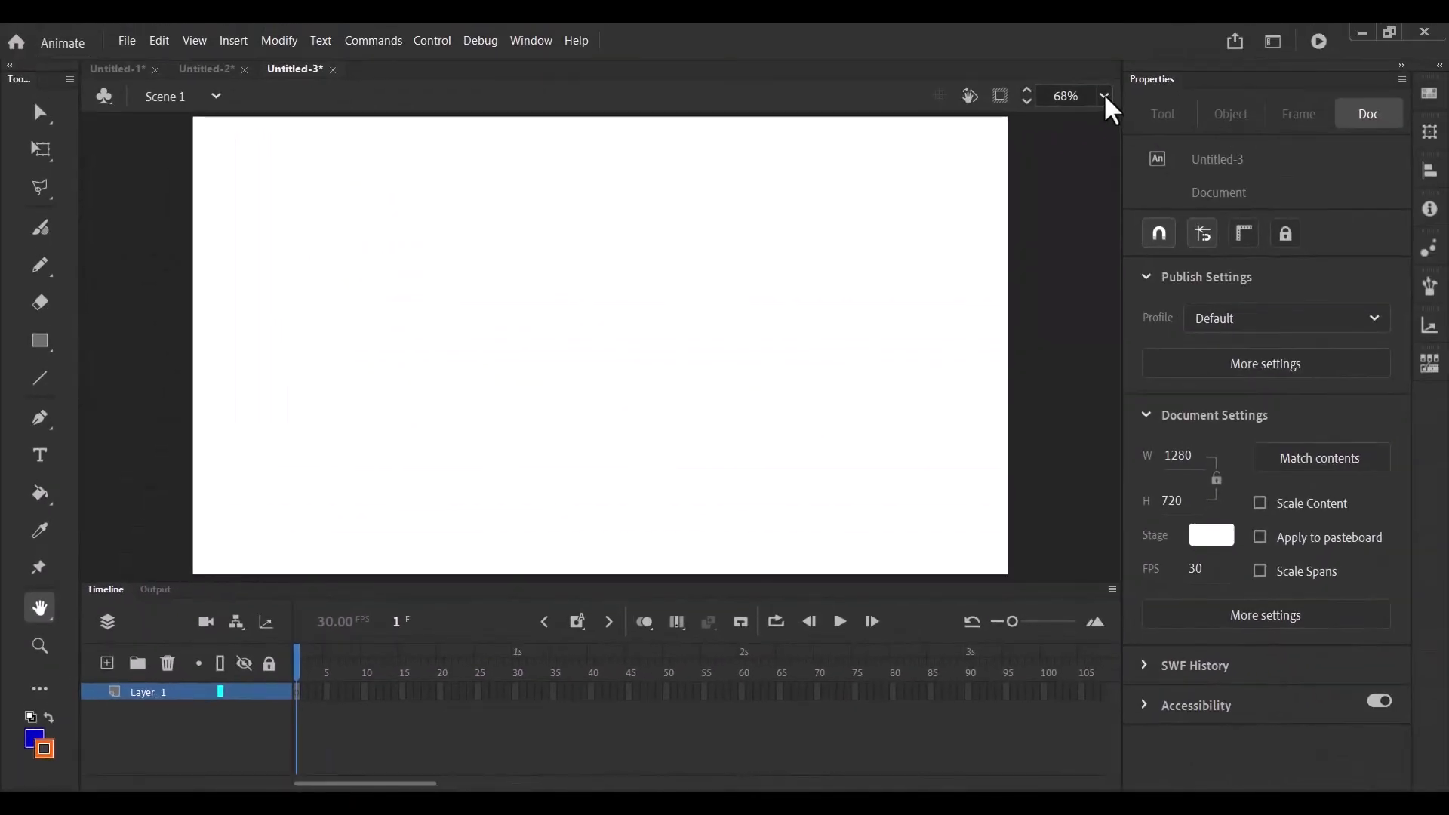
left_click(1103, 94)
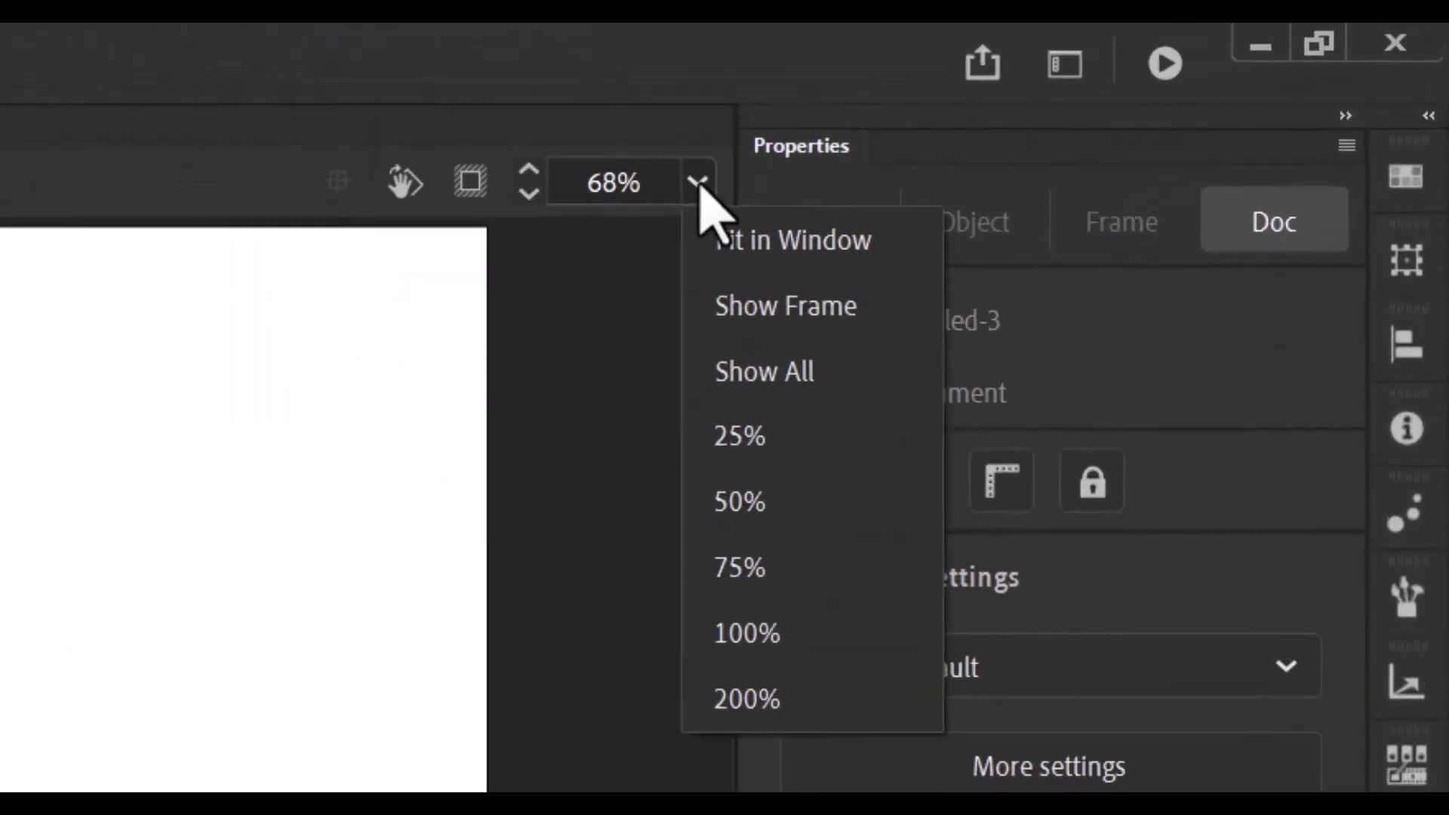
- Zoom the view to 50%, pan it, and rotate the stage slightly clockwise with the Rotation tool
left_click(733, 509)
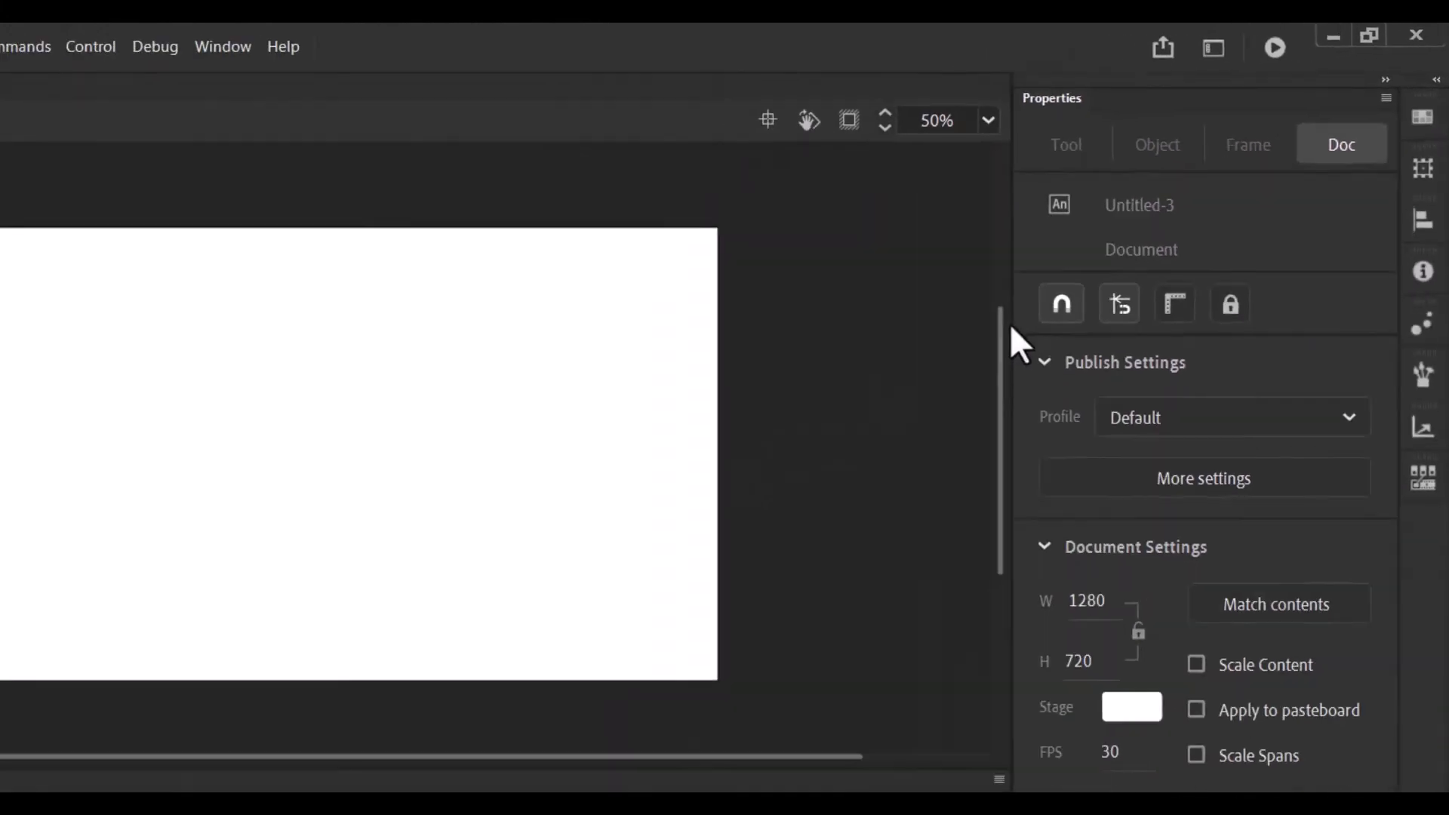
left_click_drag(498, 394, 528, 319)
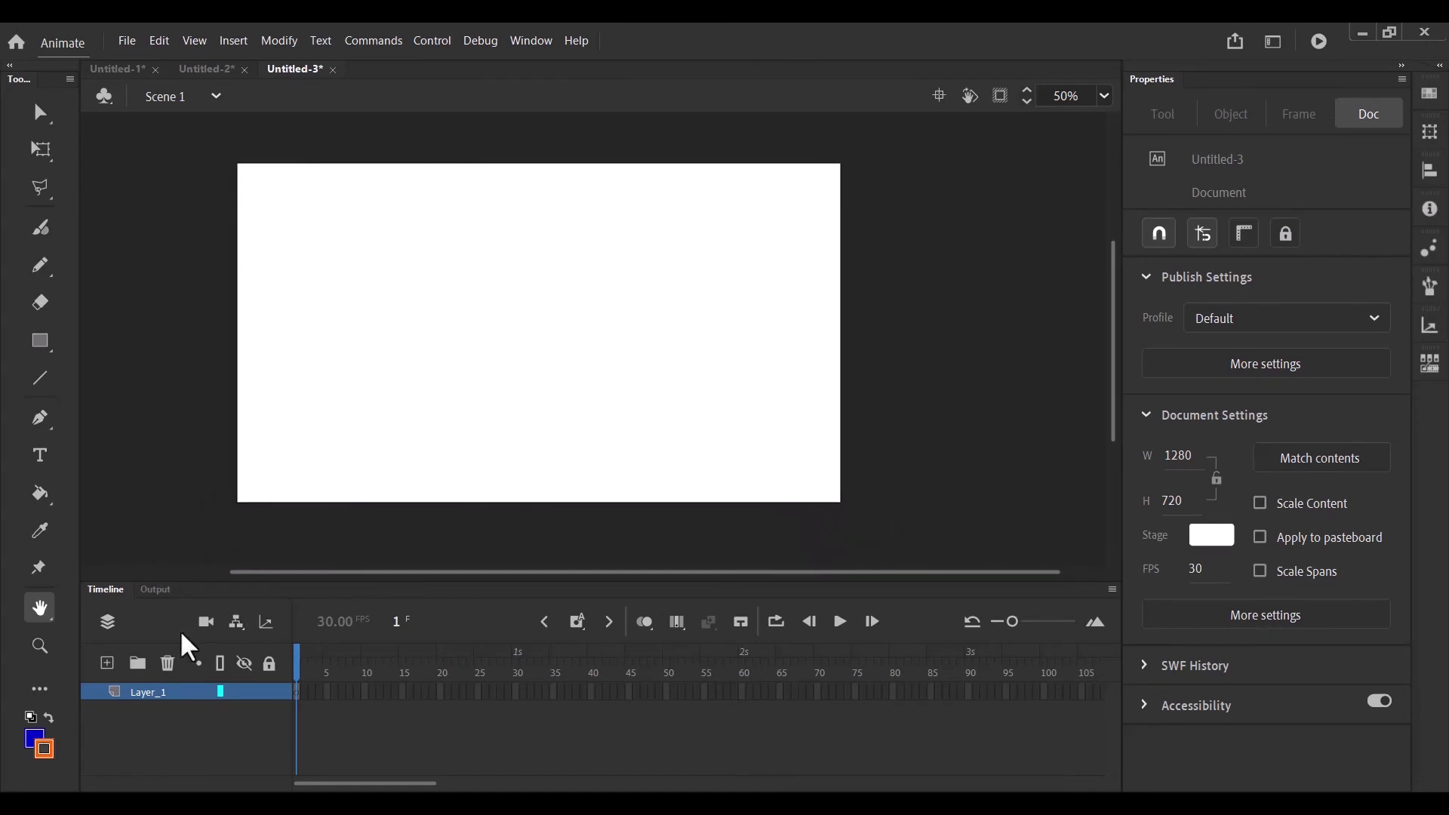
left_click(37, 608)
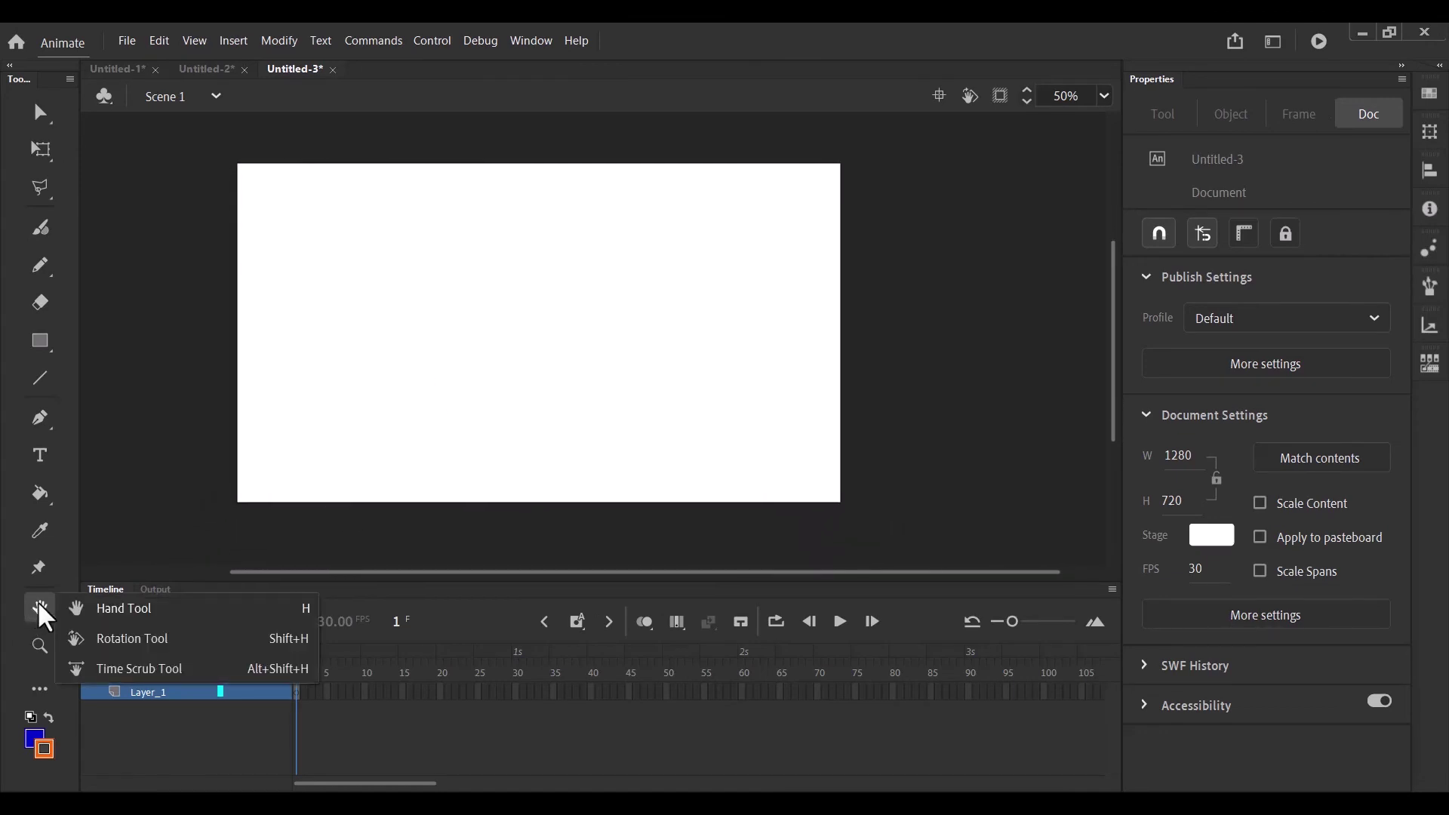
left_click(149, 639)
left_click_drag(293, 219, 423, 268)
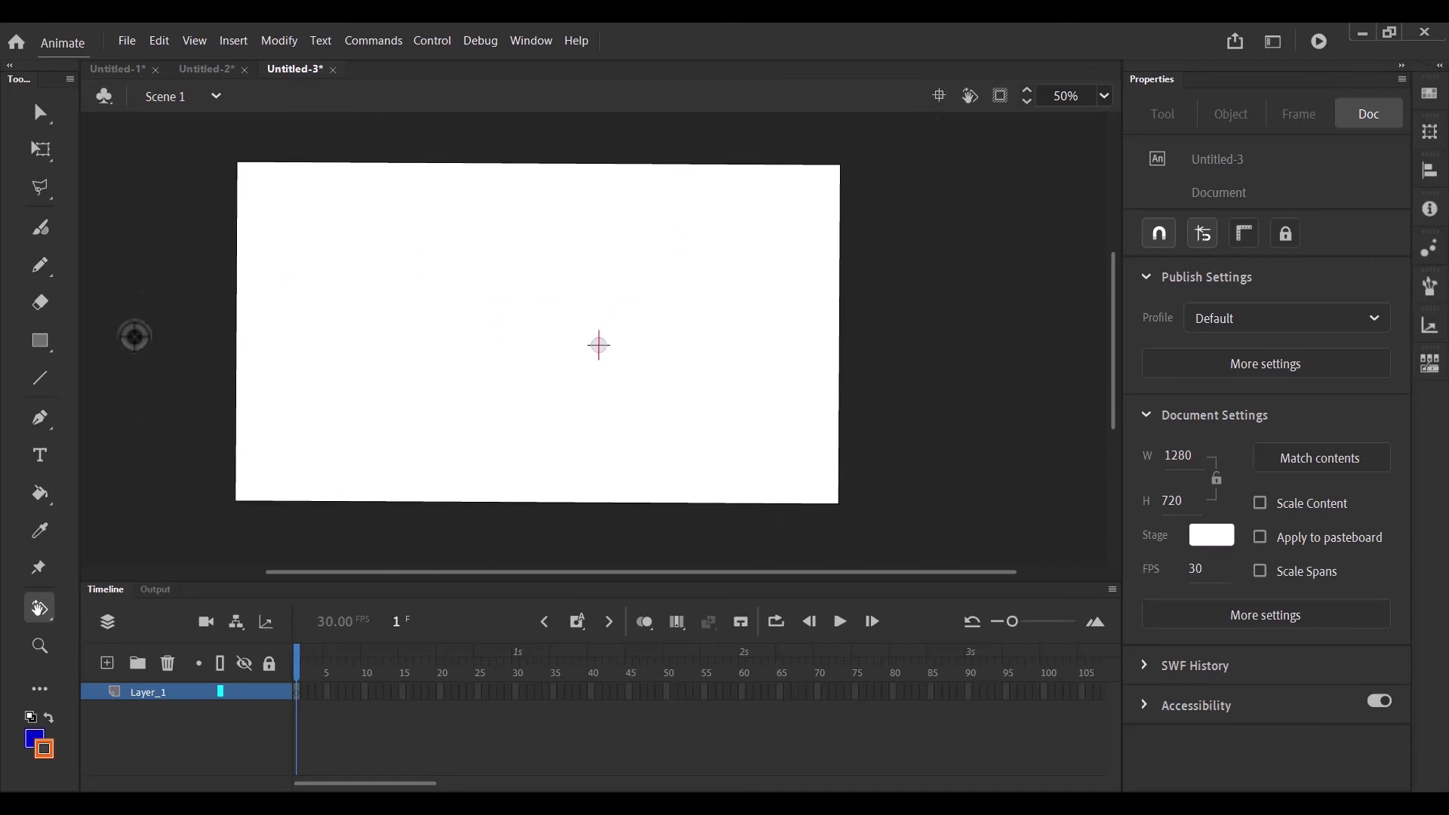
- Draw a blue square with a dashed orange outline in the stage's upper-left area
left_click(36, 610)
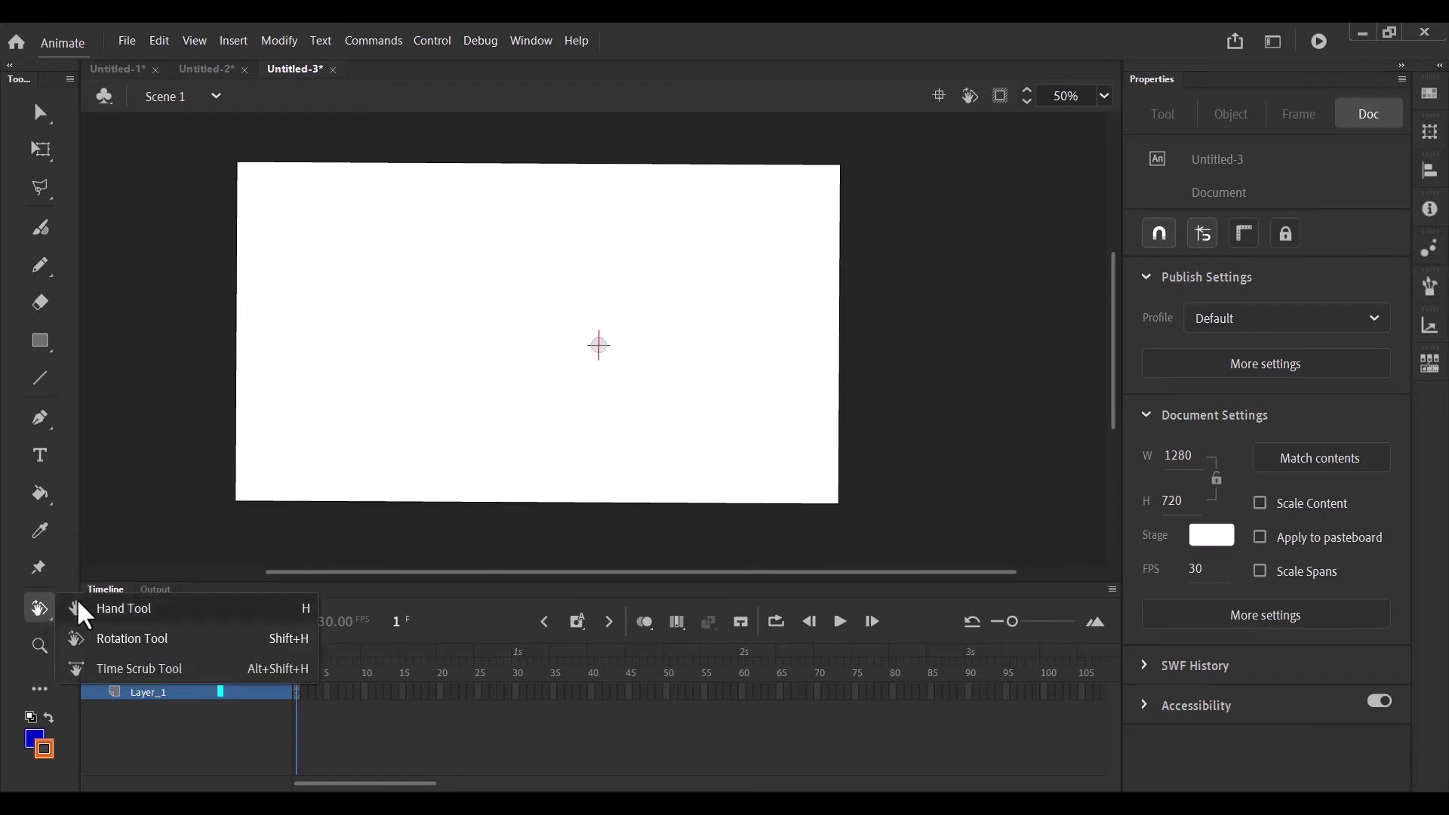
left_click(160, 671)
left_click(44, 344)
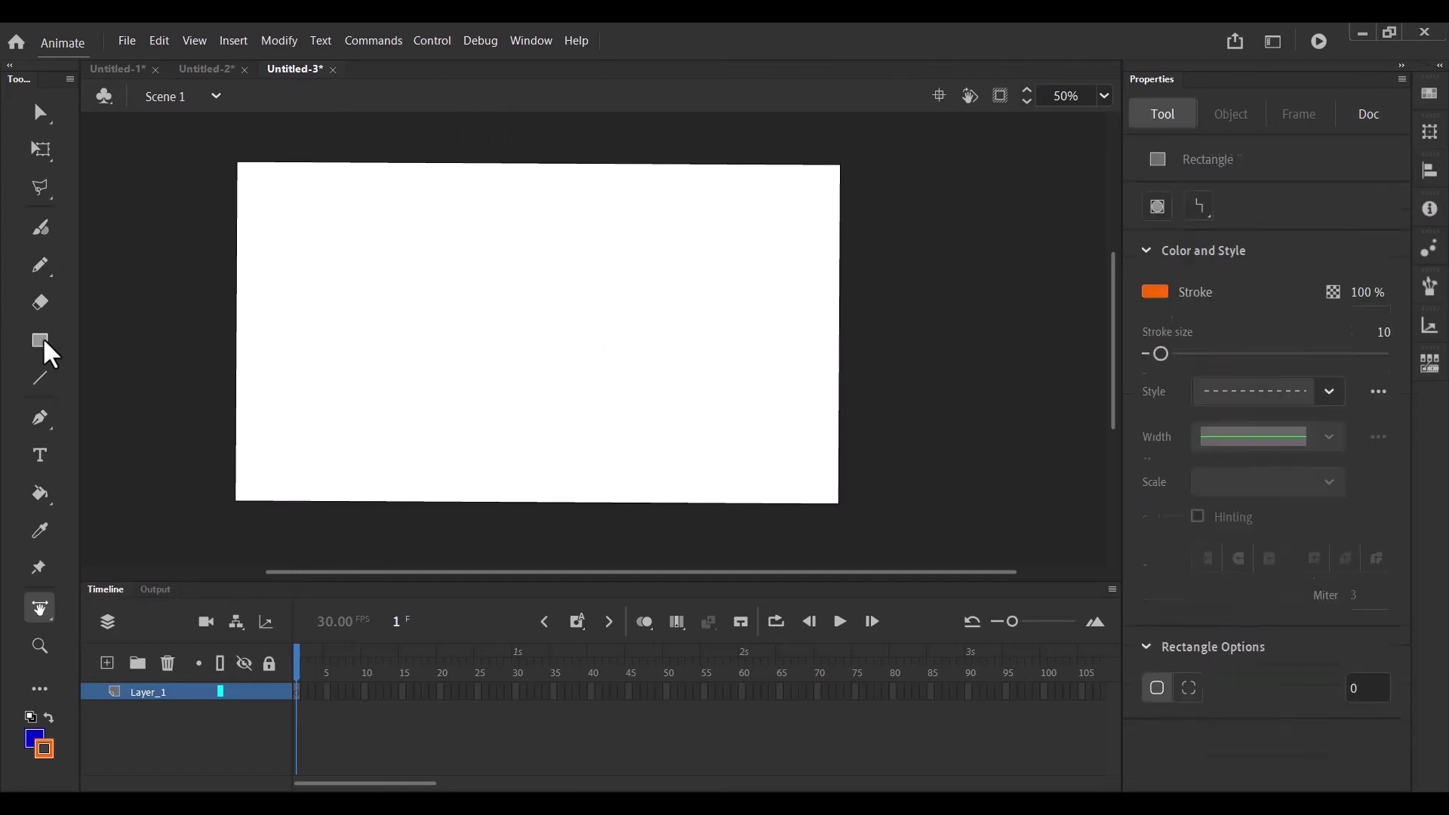
mouse_move(310, 224)
left_mouse_down()
mouse_move(822, 456)
mouse_move(724, 456)
mouse_move(529, 390)
mouse_move(467, 414)
mouse_move(505, 419)
left_mouse_up()
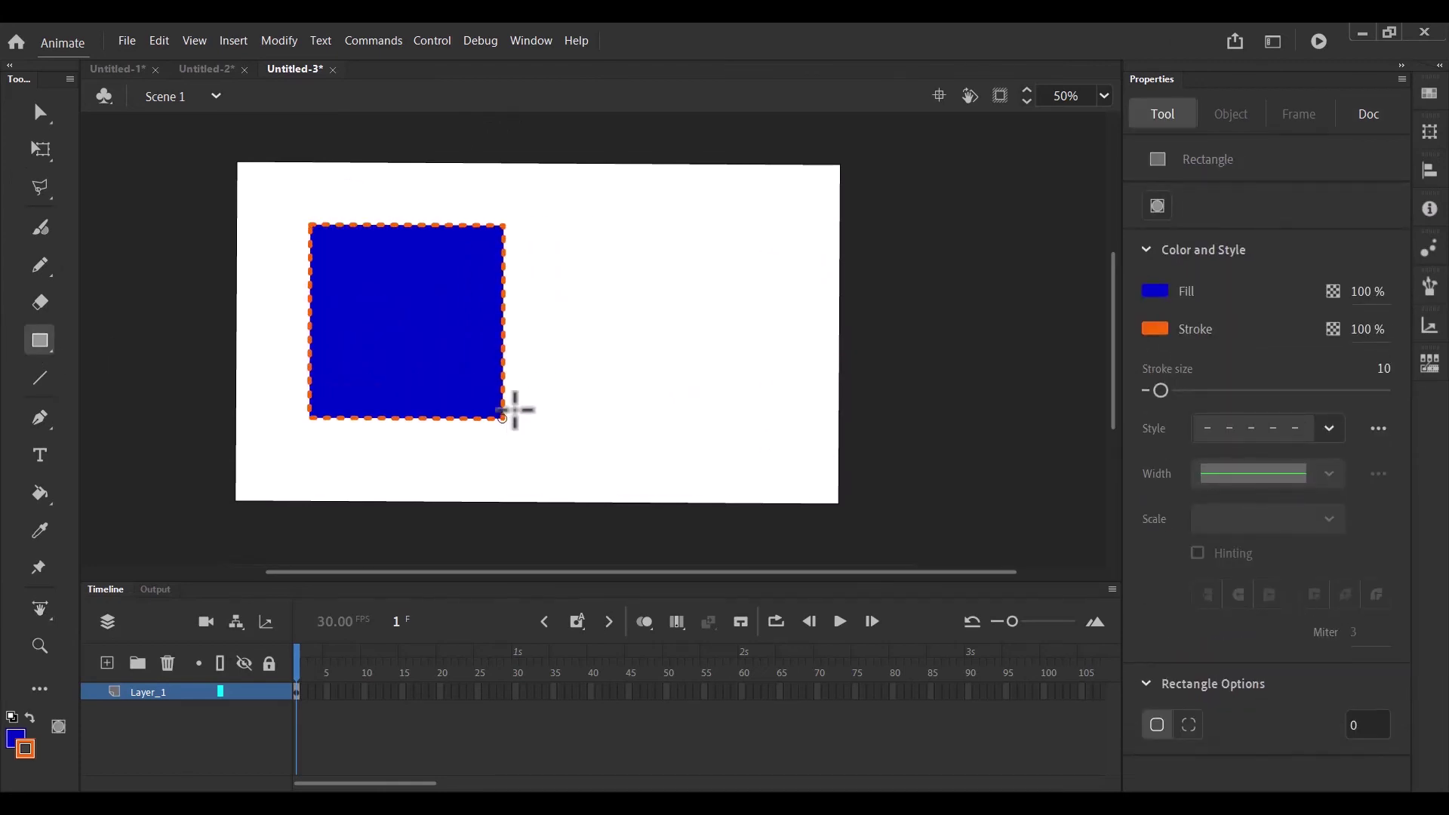
- Select the square's fill and outline and start Modify > Convert to Symbol
left_click(38, 119)
left_click_drag(373, 270, 376, 273)
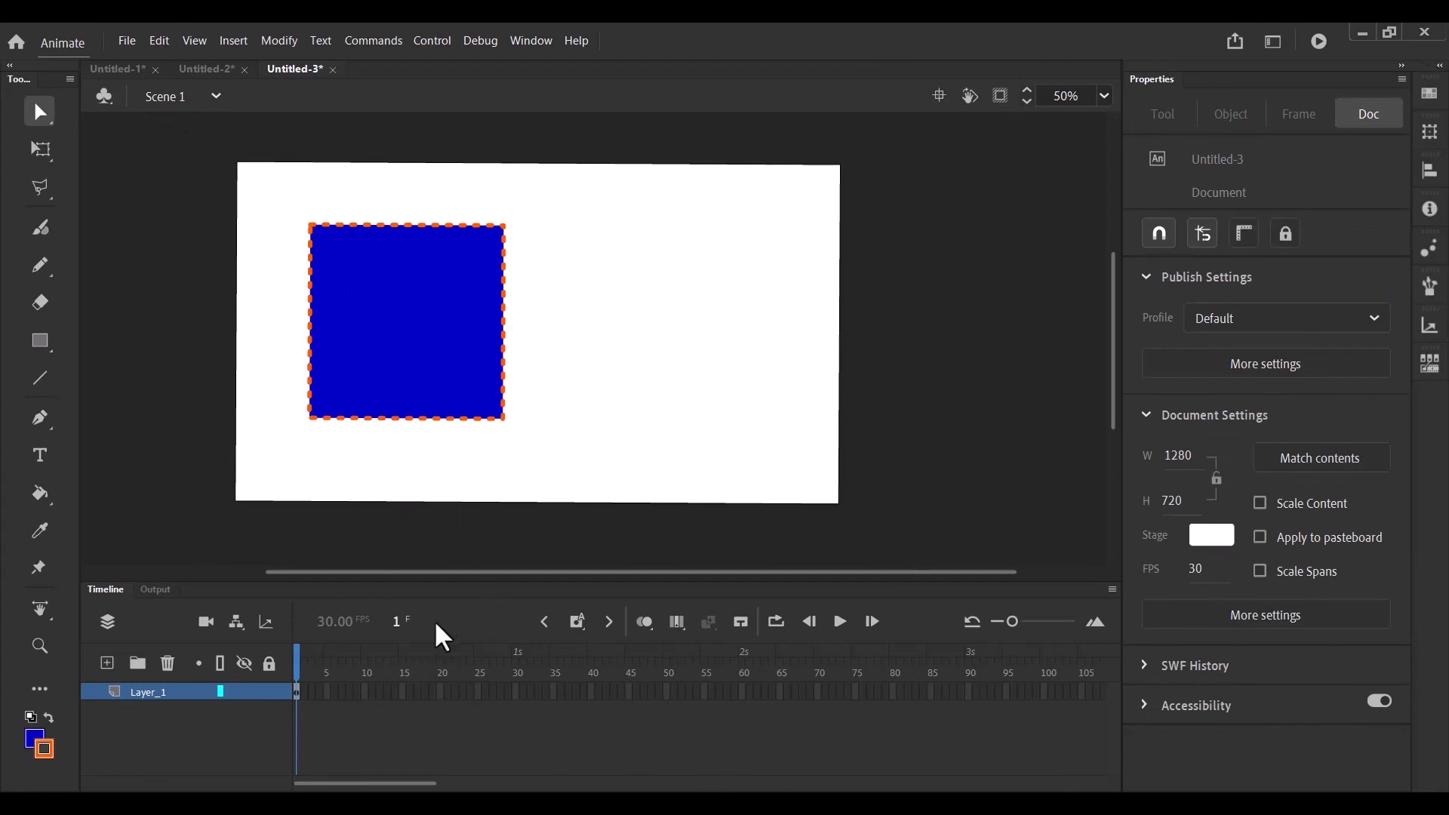
right_click(418, 281)
left_click_drag(291, 197, 583, 446)
left_click(283, 42)
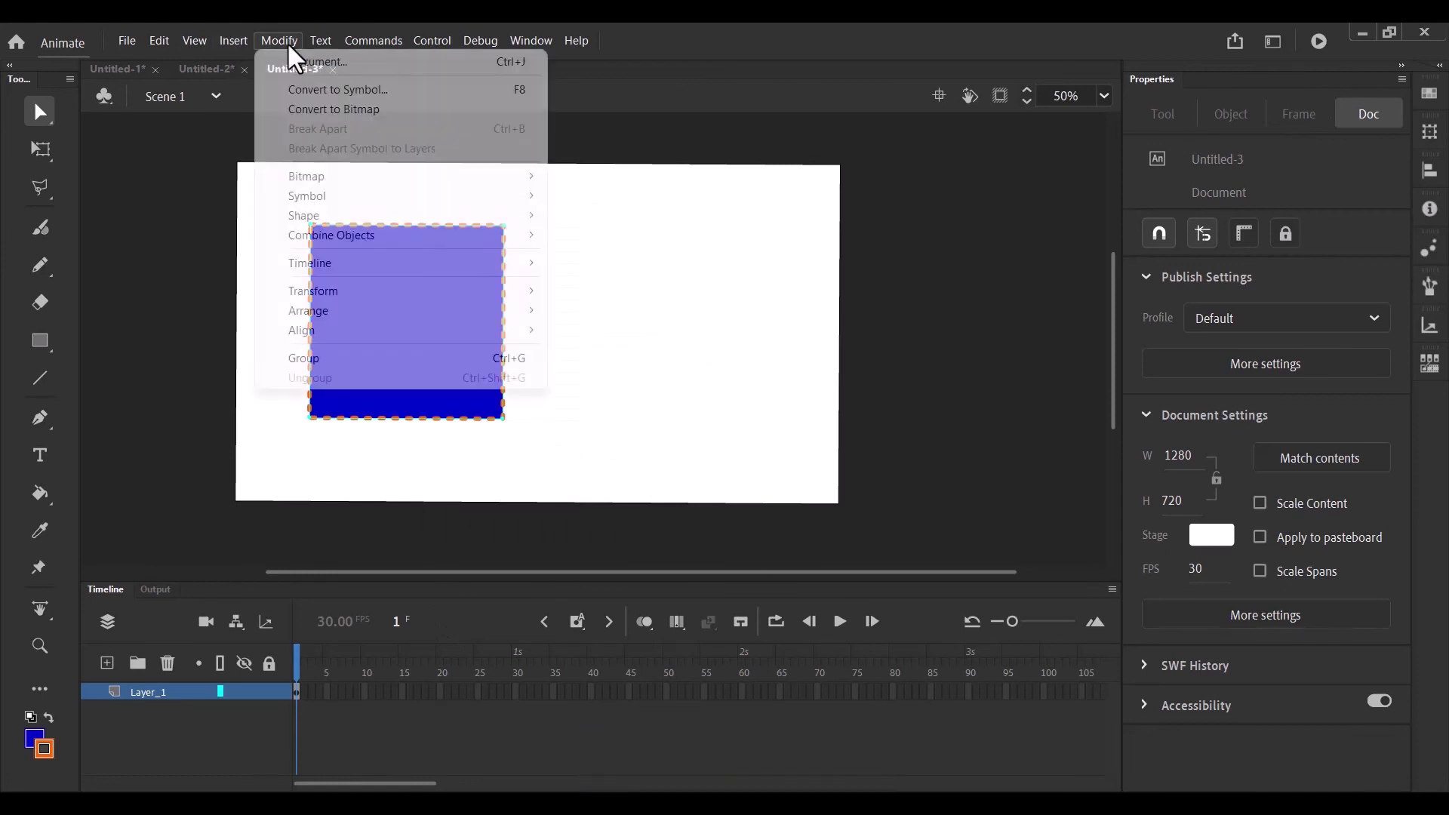
left_click(328, 88)
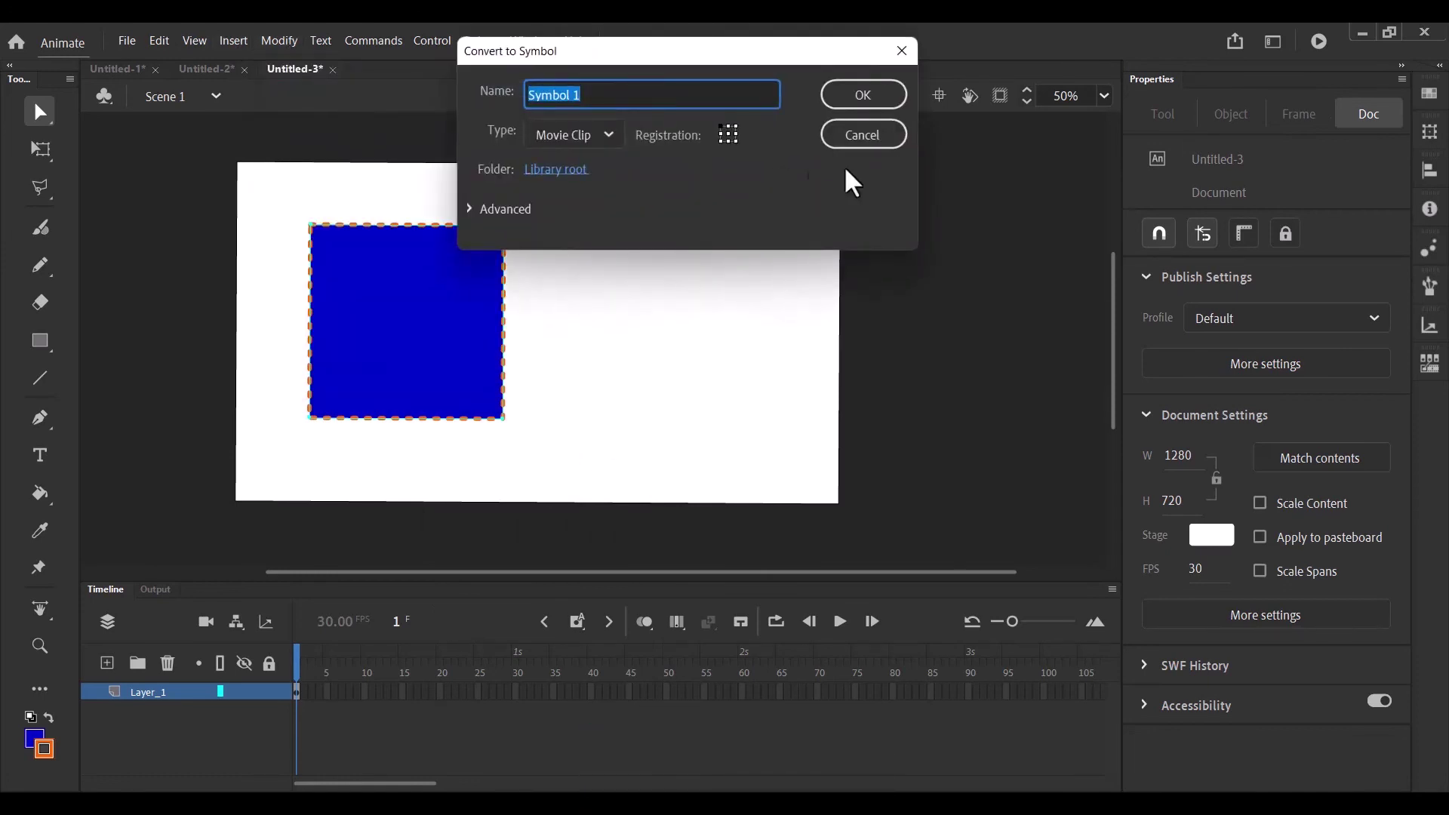
- Make Symbol 1 a movie clip, add a motion tween, and drag it off-stage to X 1461.6
left_click(875, 97)
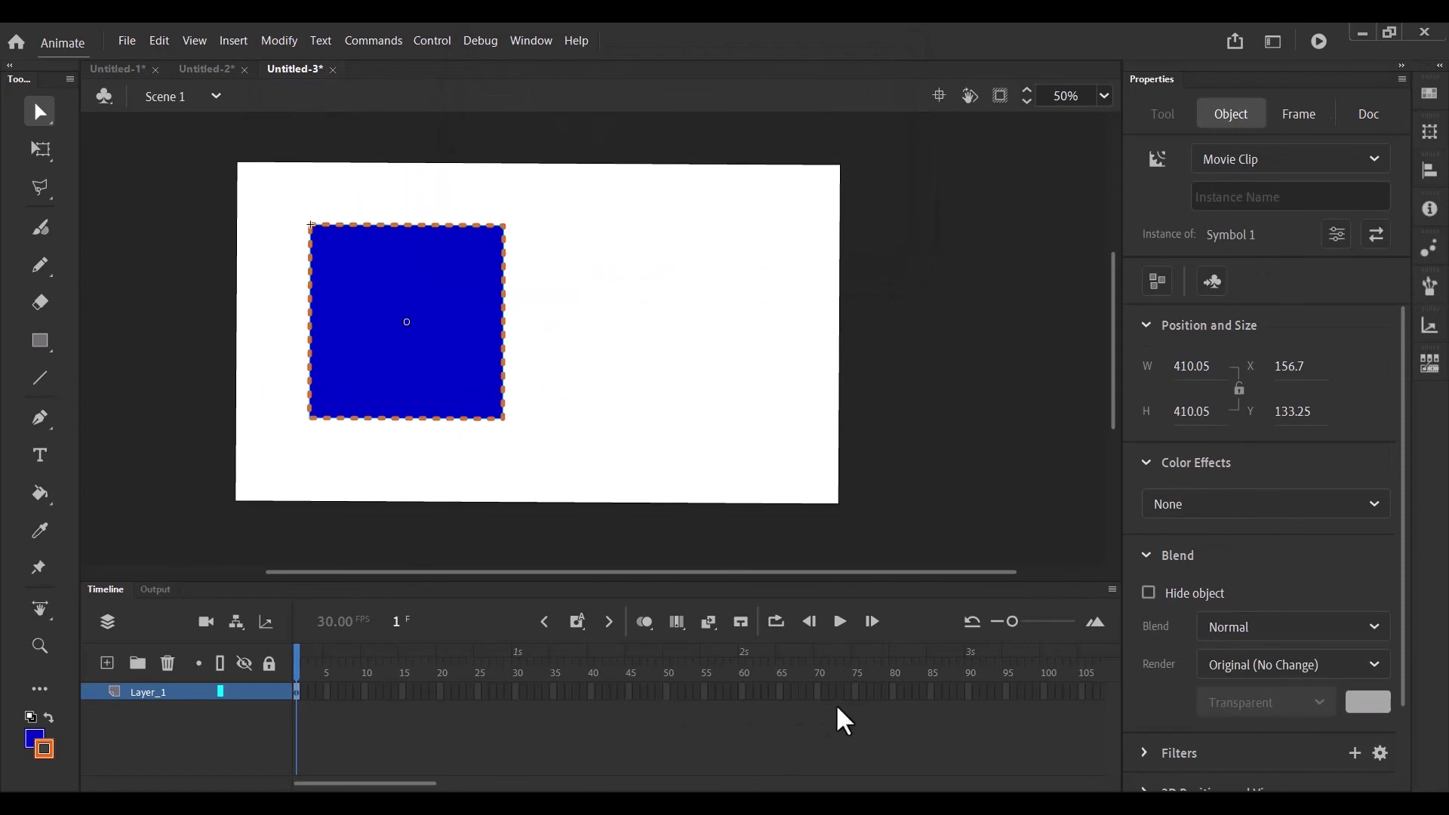
left_click(240, 41)
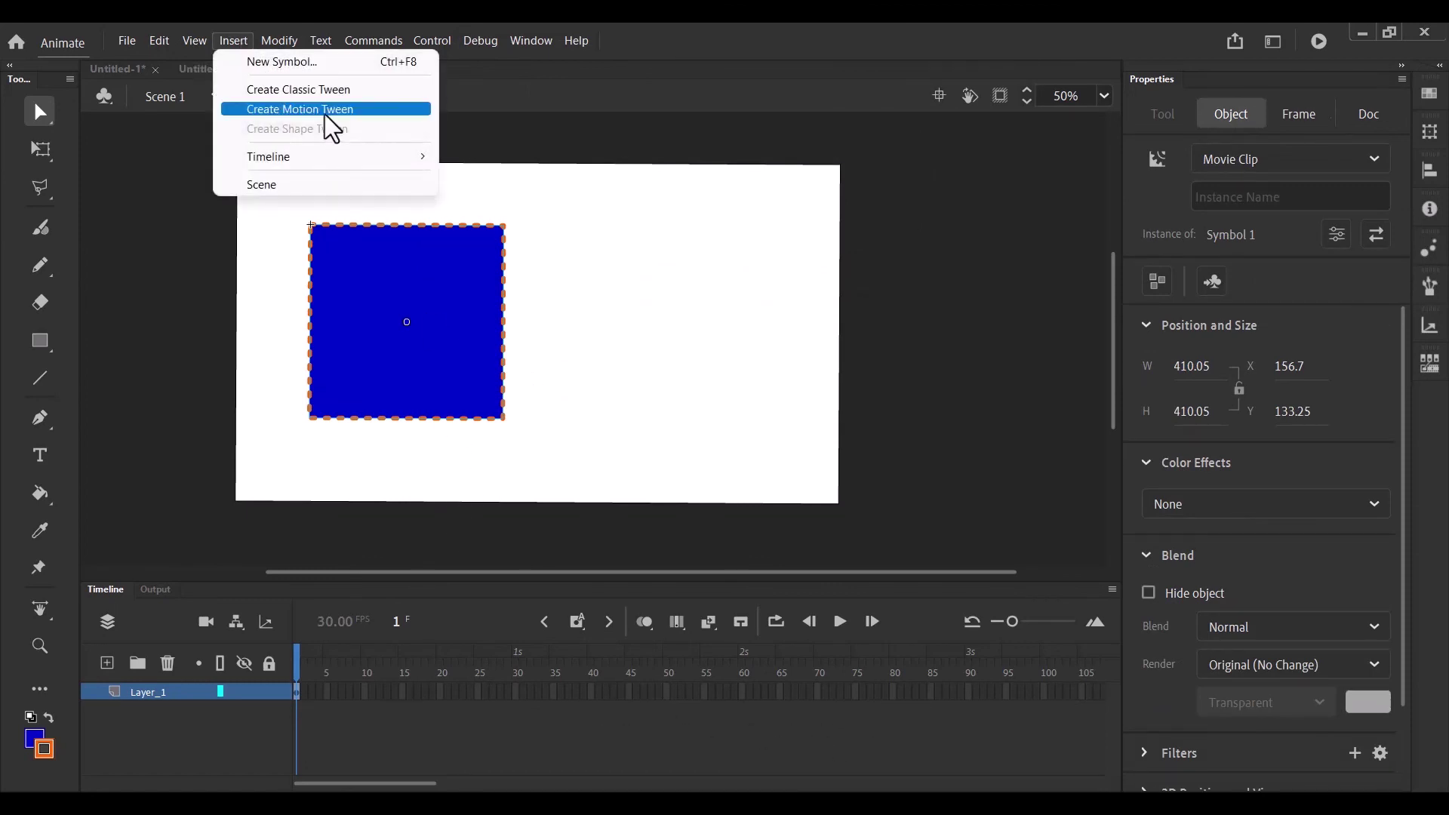
left_click(325, 110)
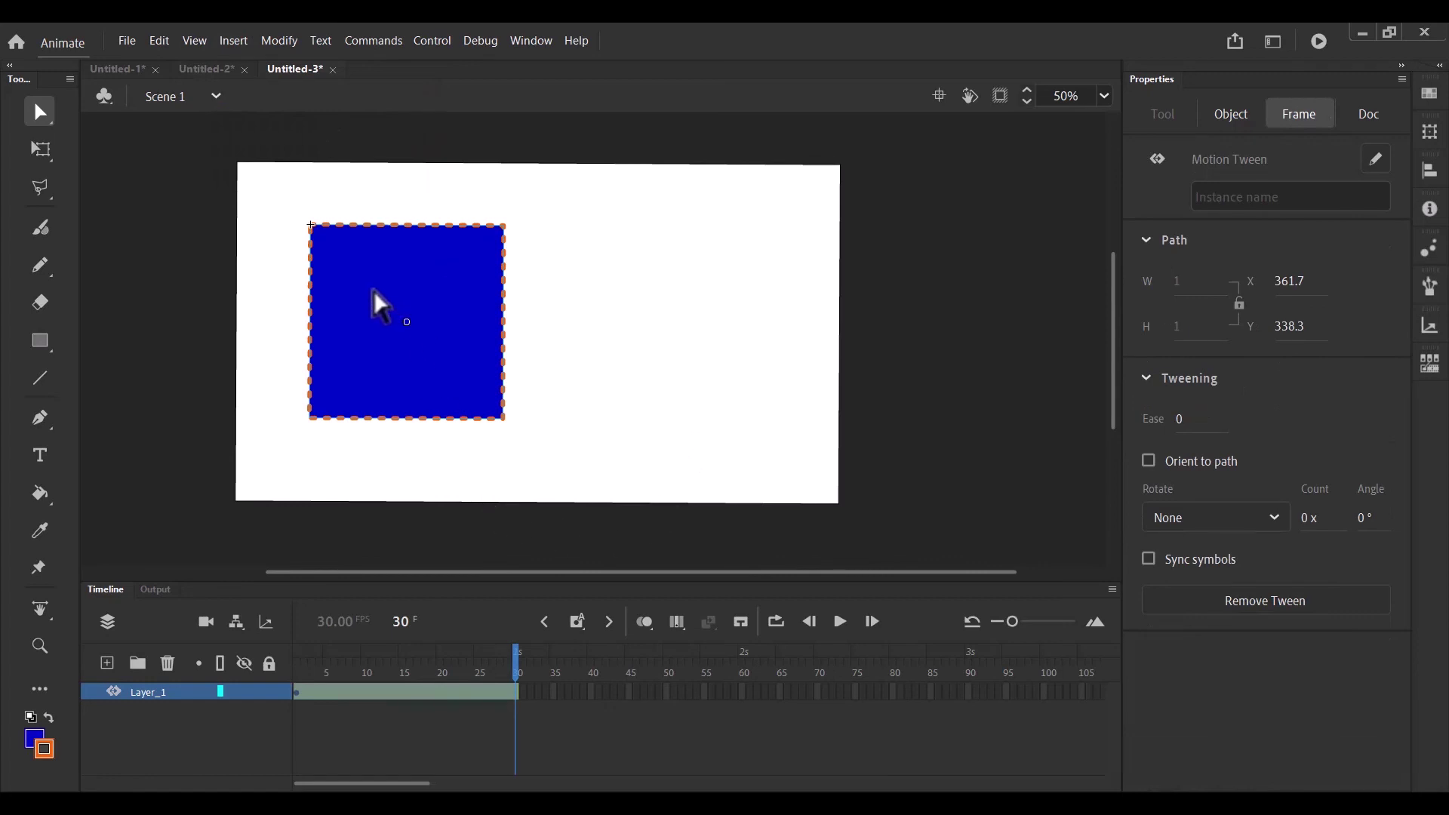
left_click_drag(374, 290, 986, 347)
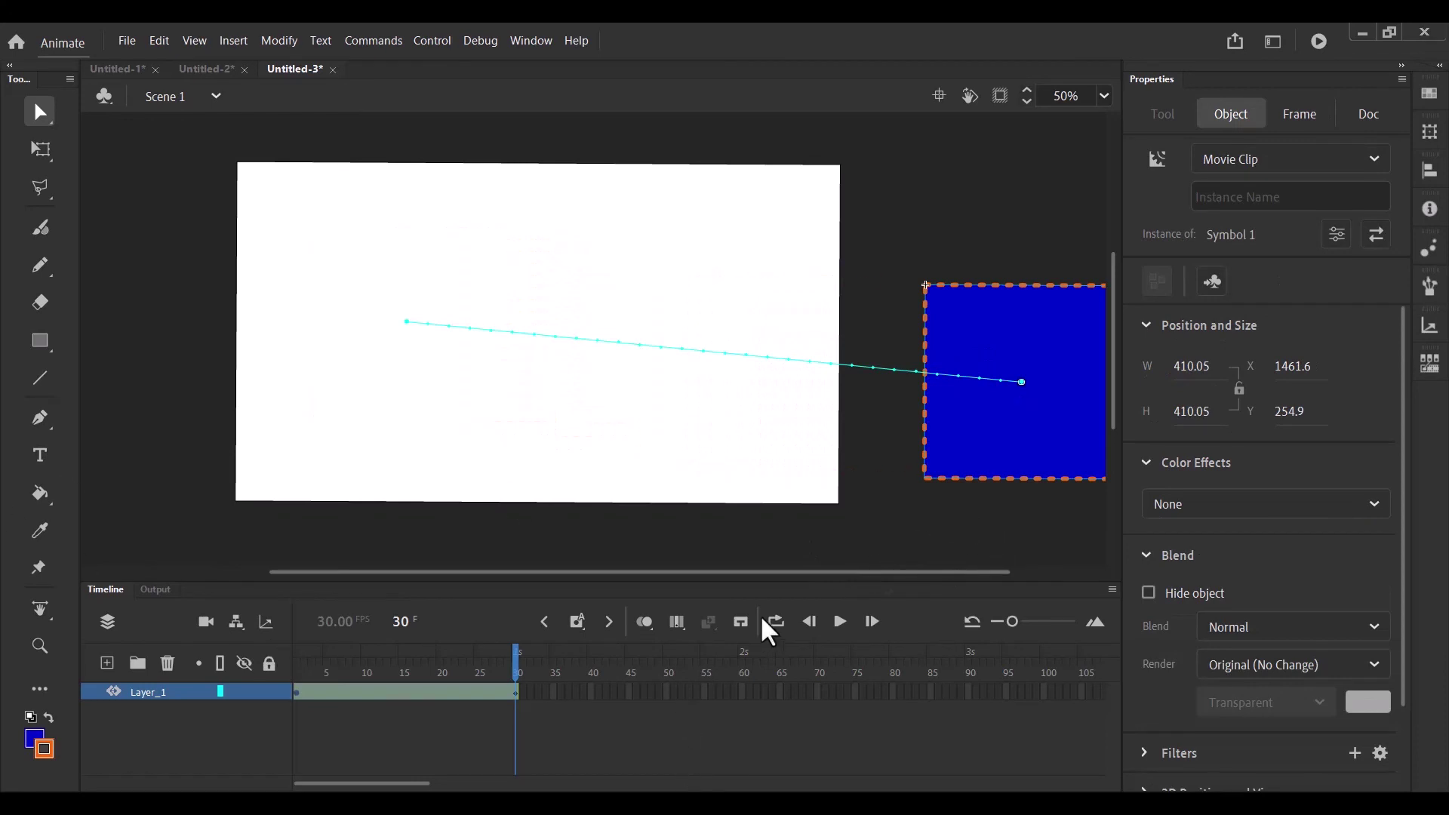
- Play the 30-frame tween and scroll the timeline back
left_click(839, 622)
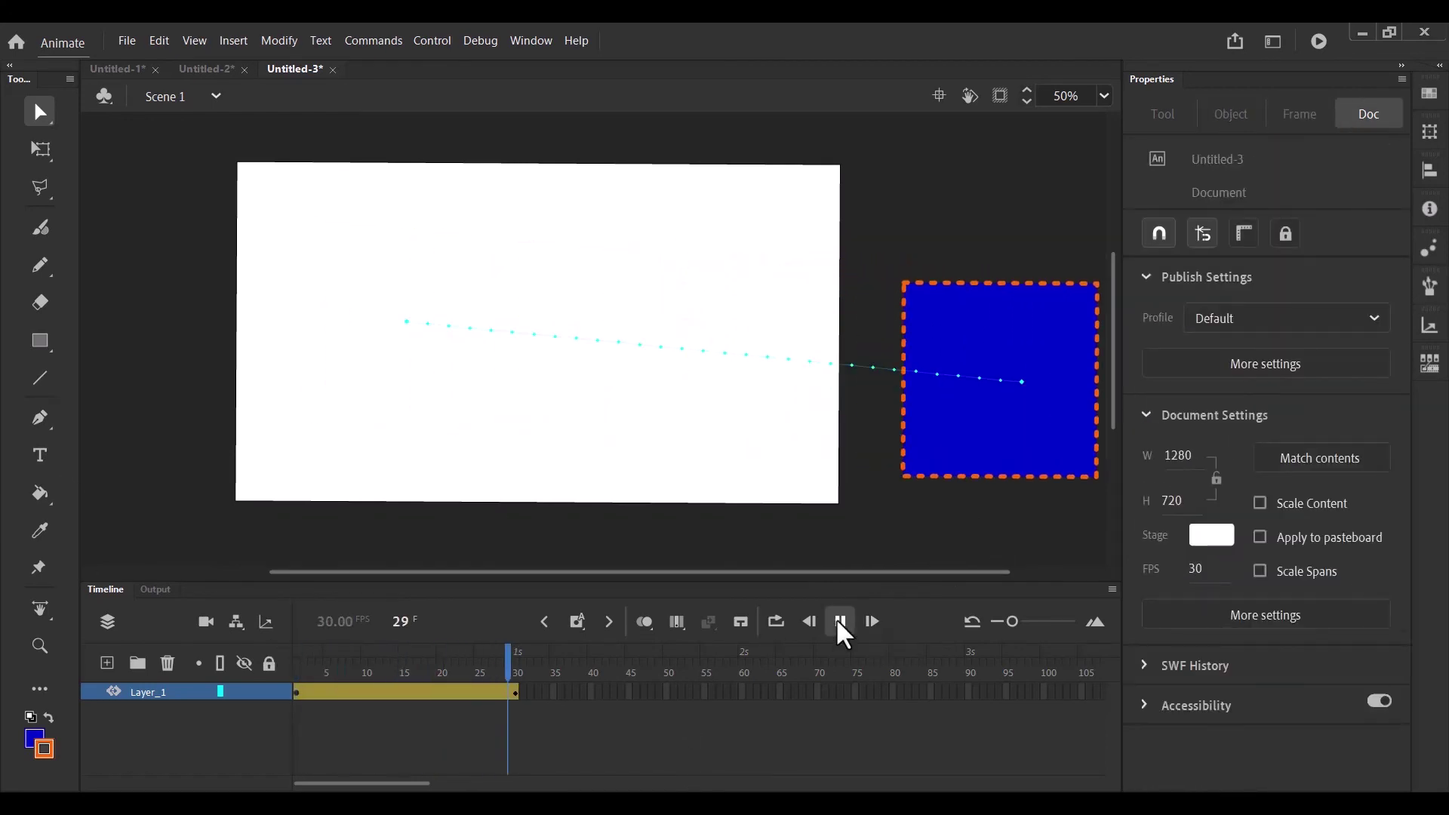
scroll(415, 784, "right", 3)
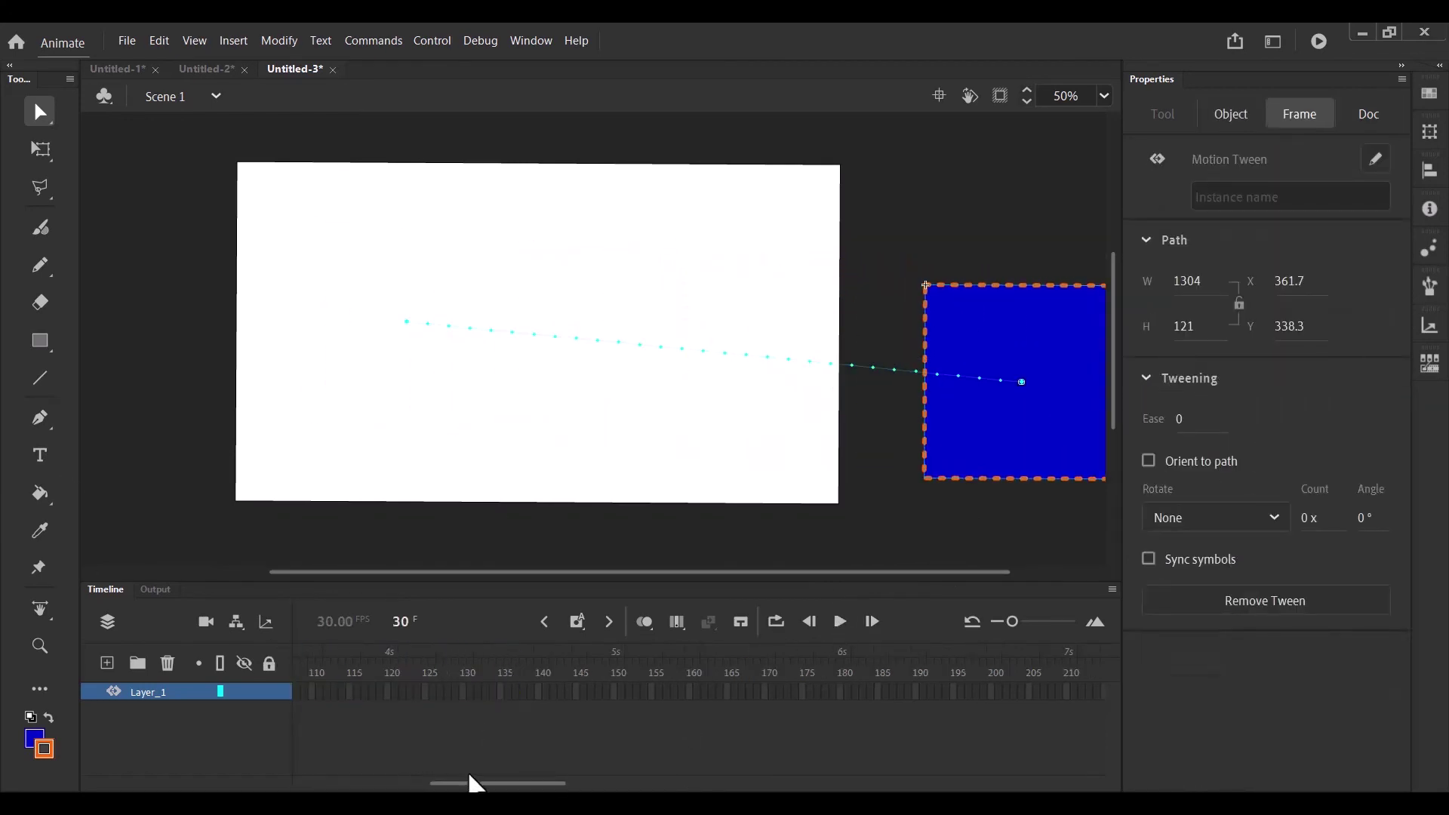
left_click_drag(475, 785, 285, 785)
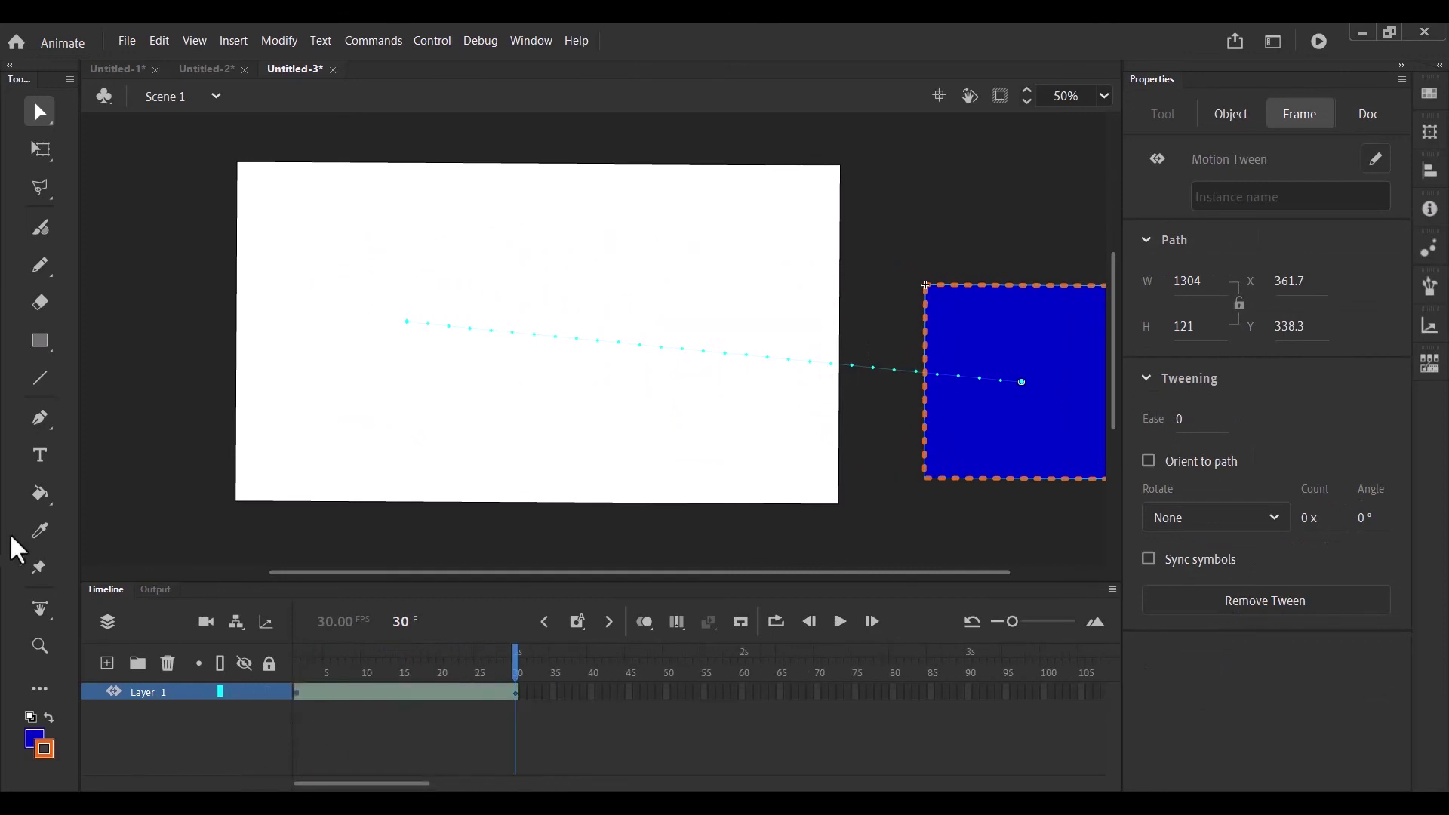
- Scrub the tween on the stage with the Time Scrub Tool, ending near frame 7
left_click(39, 608)
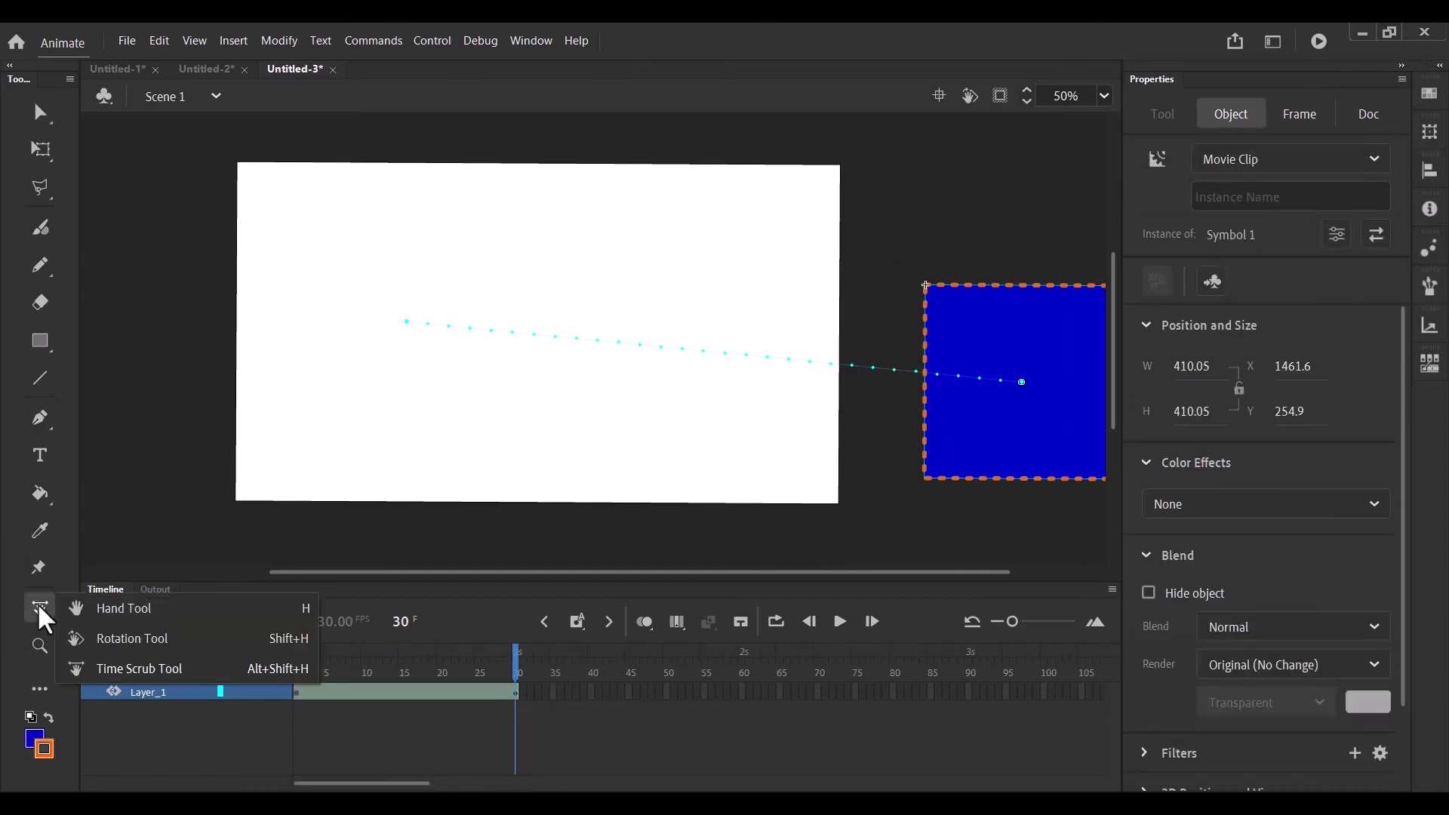
left_click(124, 667)
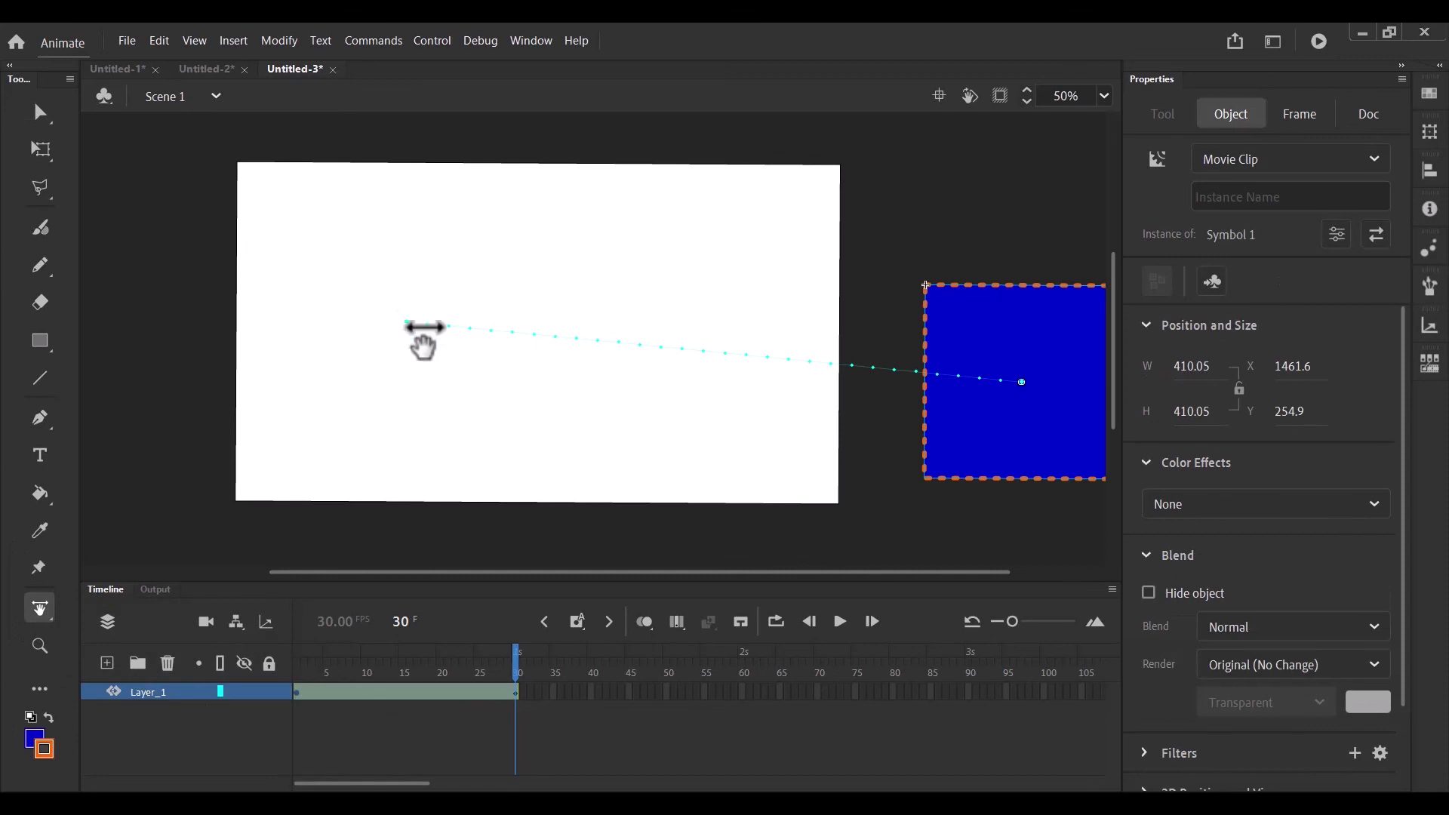
left_click_drag(652, 424, 491, 428)
left_click_drag(398, 378, 195, 543)
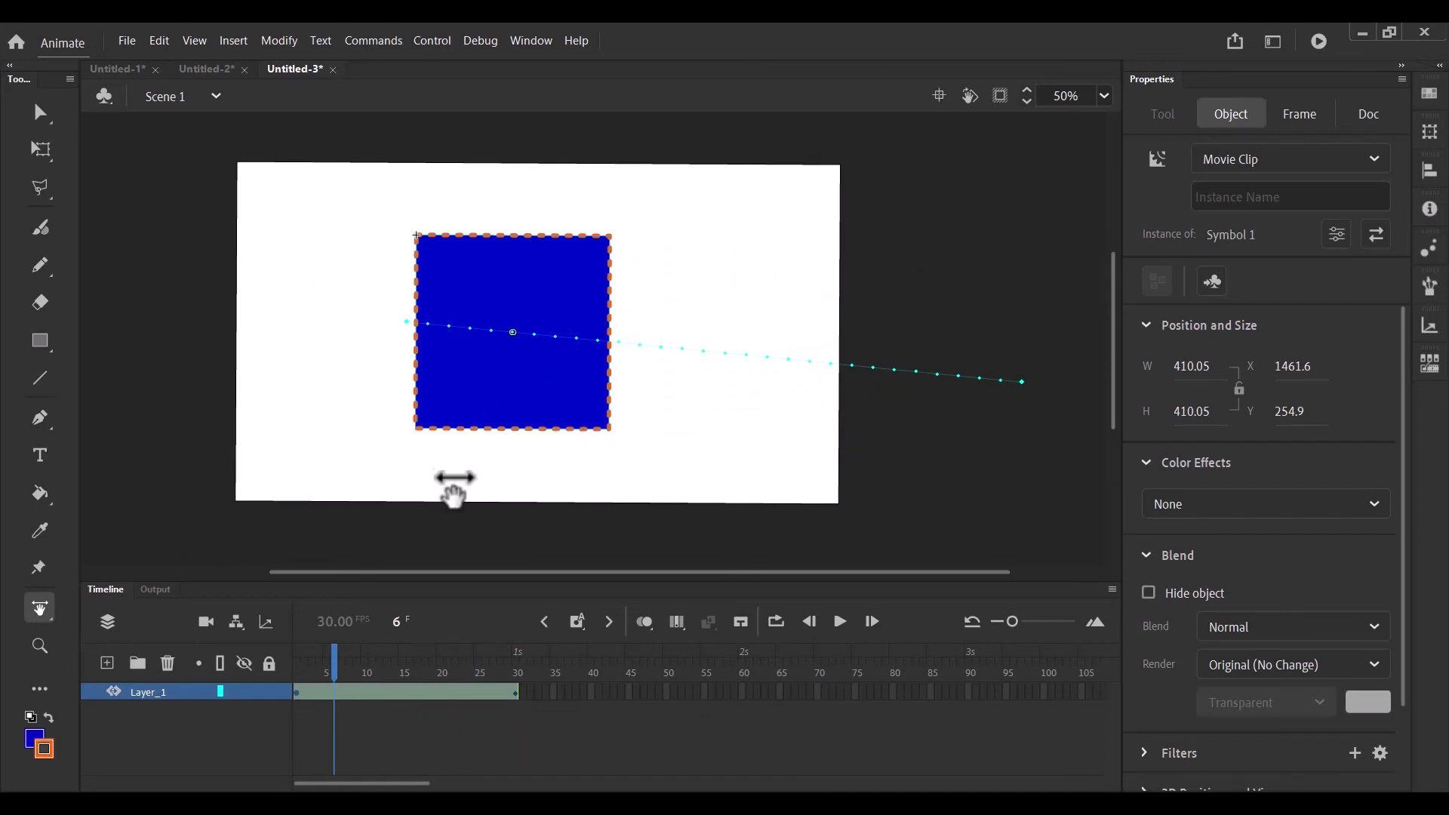
mouse_move(353, 469)
left_mouse_down()
mouse_move(423, 472)
mouse_move(375, 469)
left_mouse_up()
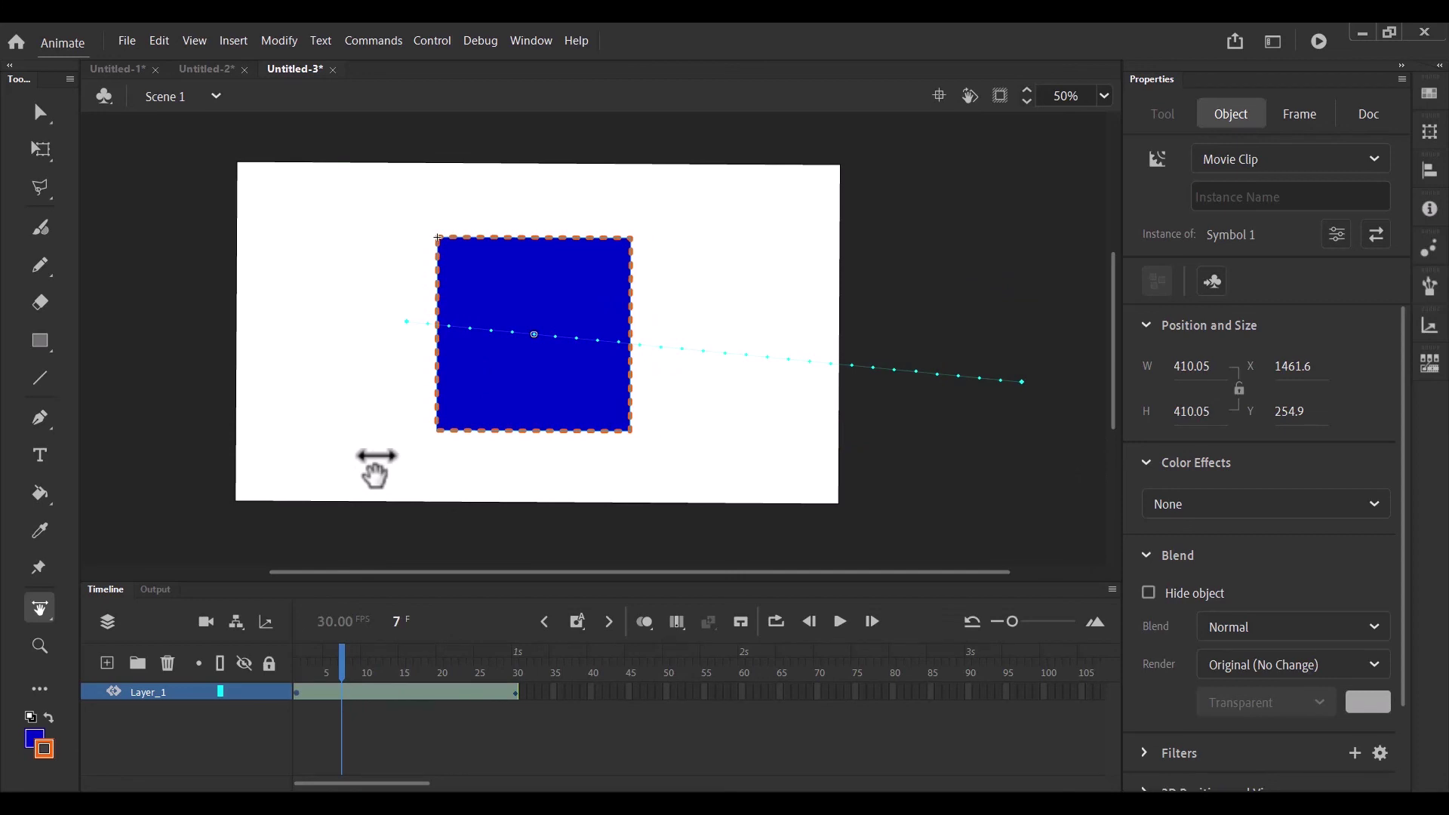